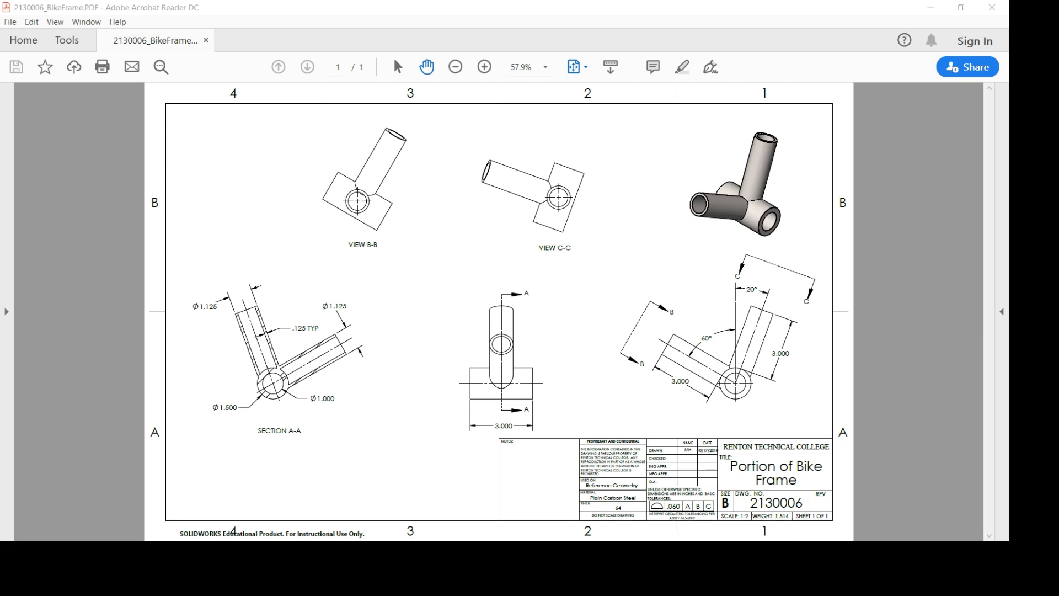
# Switch to the Word textbook and review the instructions and figures of the 2130006_Bike Frame reference geometry tutorial
pyautogui.hotkey('alt', 'Tab')
pyautogui.scroll(15, 640, 299)
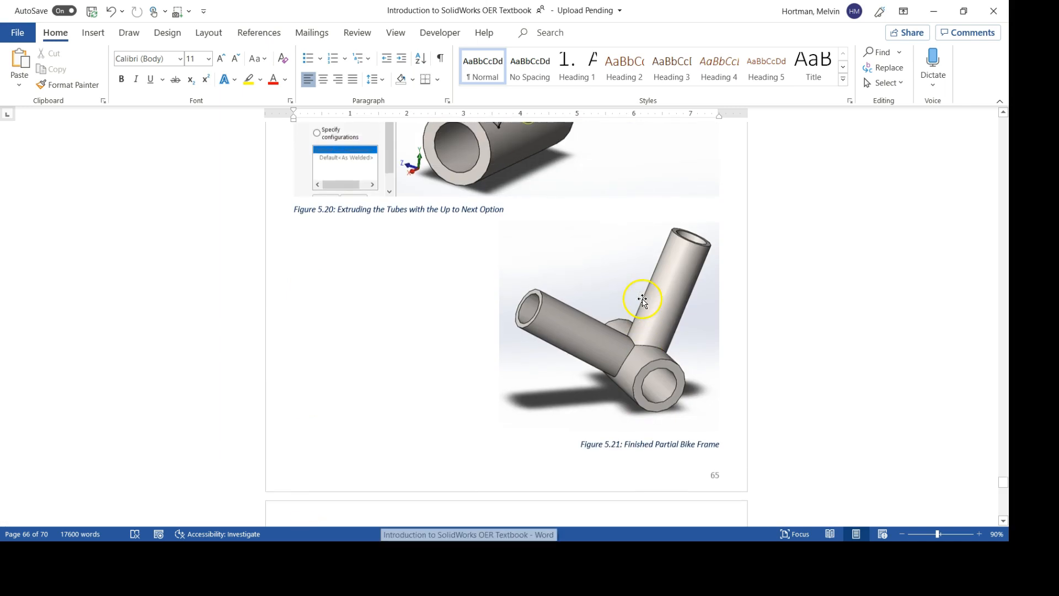
pyautogui.scroll(12, 642, 300)
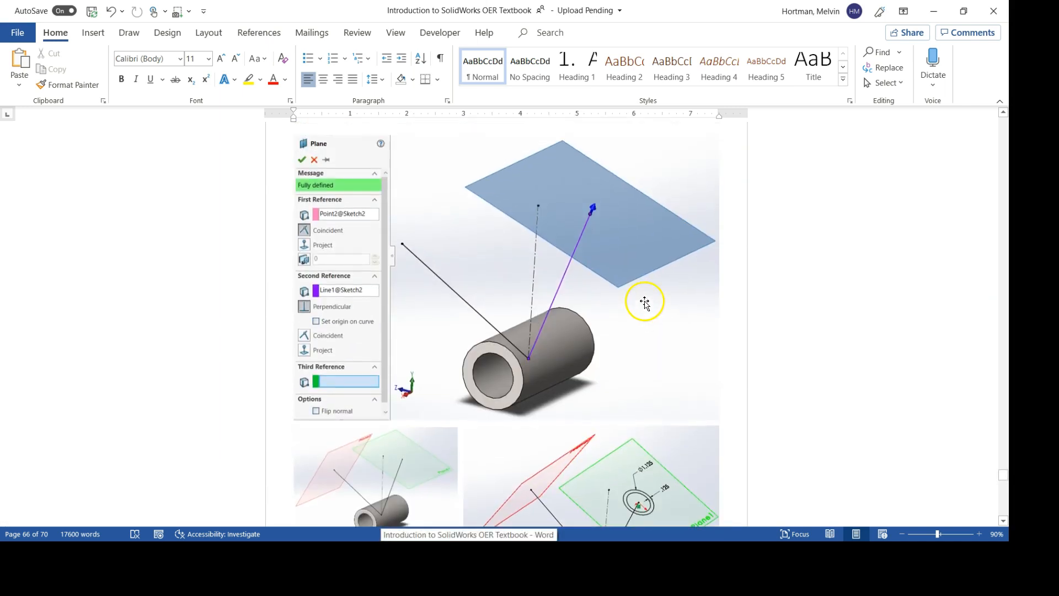
pyautogui.scroll(12, 644, 302)
pyautogui.scroll(-6, 644, 301)
pyautogui.scroll(-10, 646, 303)
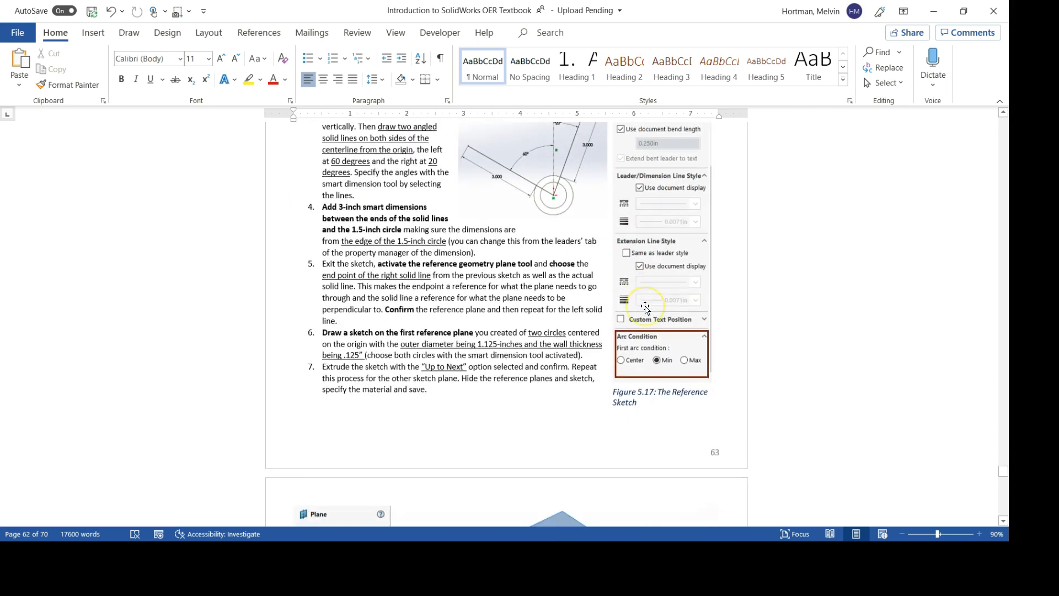
pyautogui.scroll(8, 645, 305)
pyautogui.scroll(3, 646, 306)
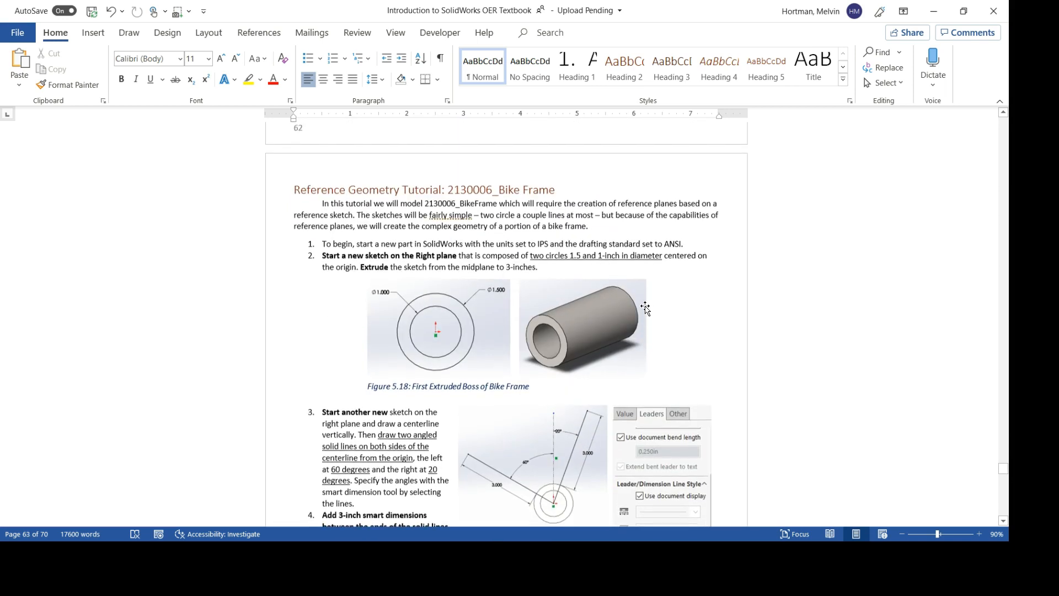
pyautogui.click(950, 11)
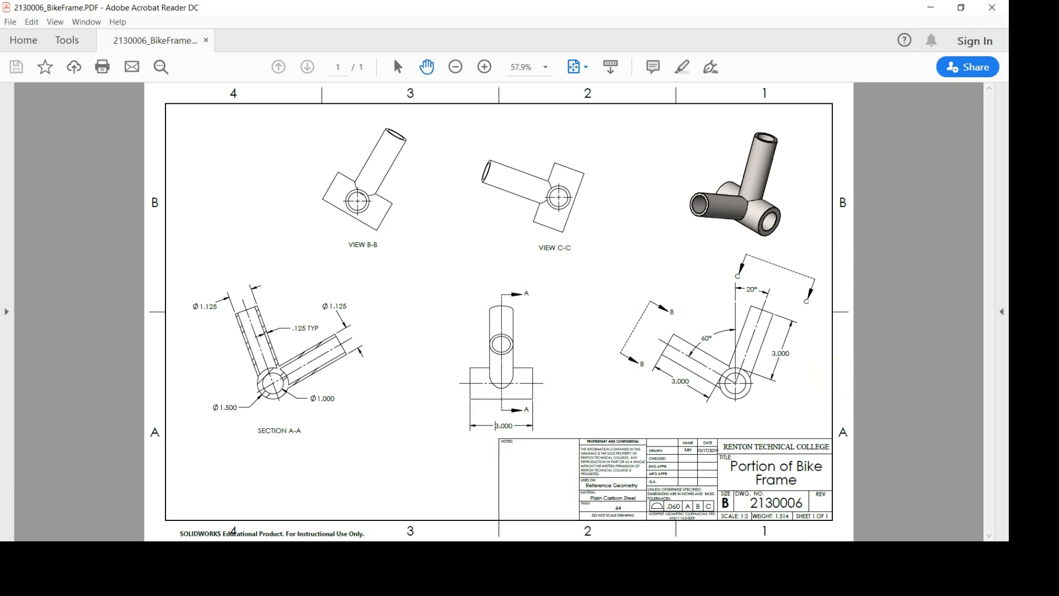
# Switch to SOLIDWORKS and set the new part's overall drafting standard to ANSI in the document properties
pyautogui.hotkey('alt', 'Tab')
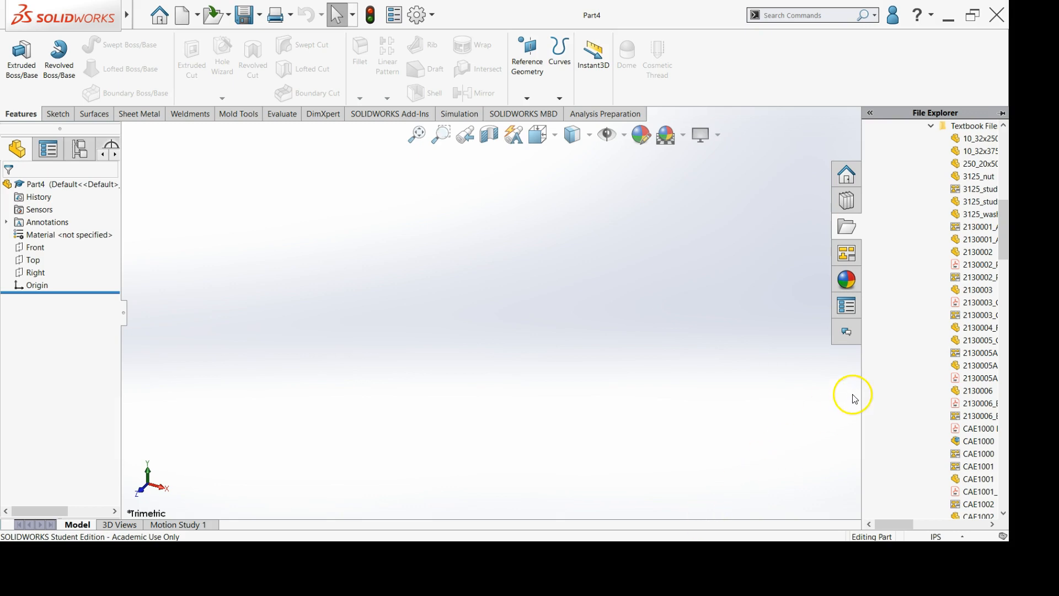
pyautogui.moveTo(862, 382); pyautogui.dragTo(1006, 352)
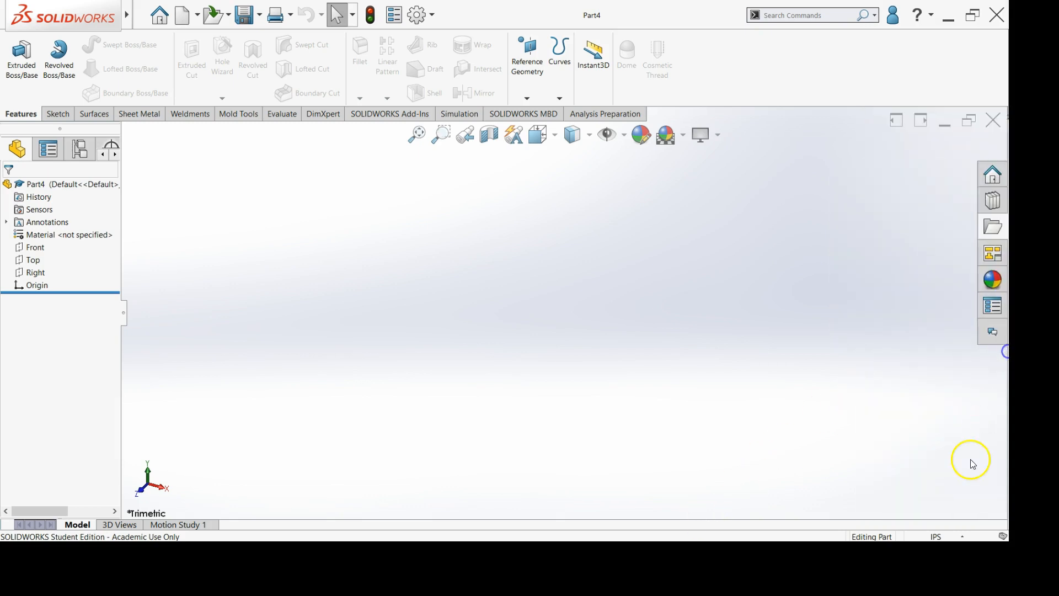
pyautogui.click(955, 534)
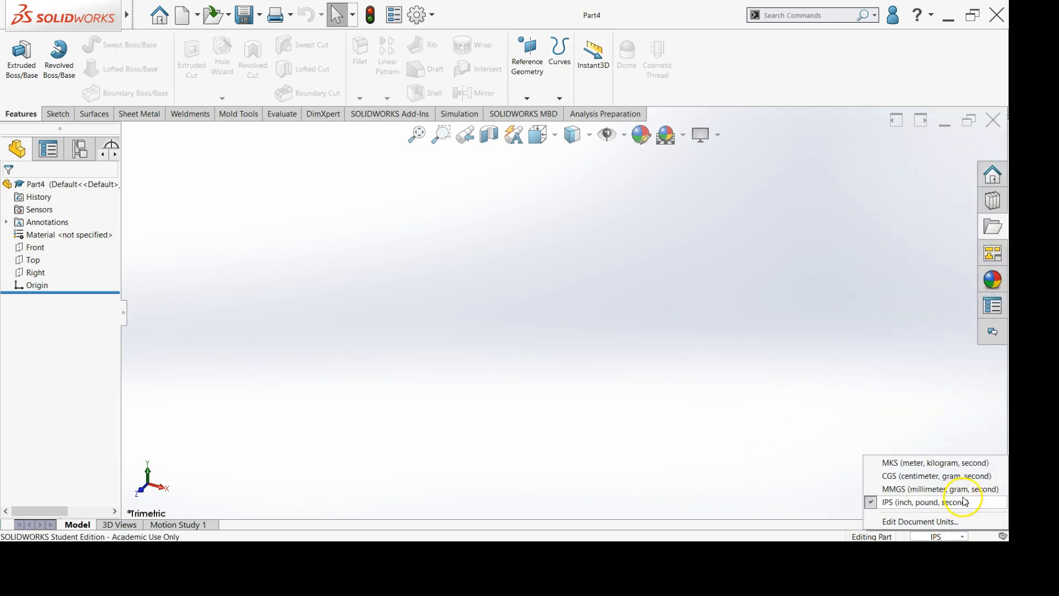
pyautogui.click(956, 522)
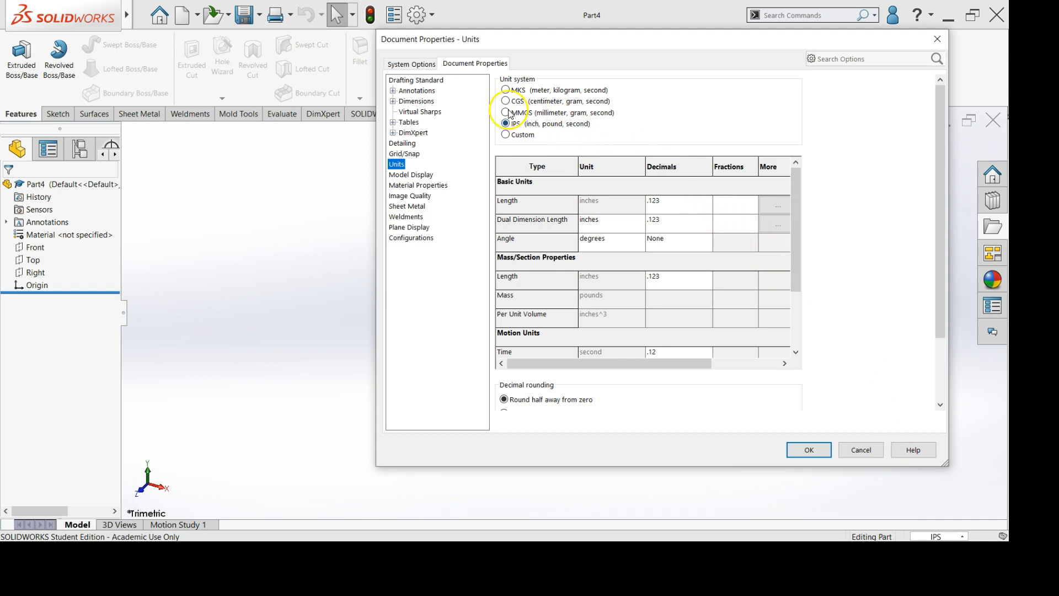
pyautogui.click(423, 81)
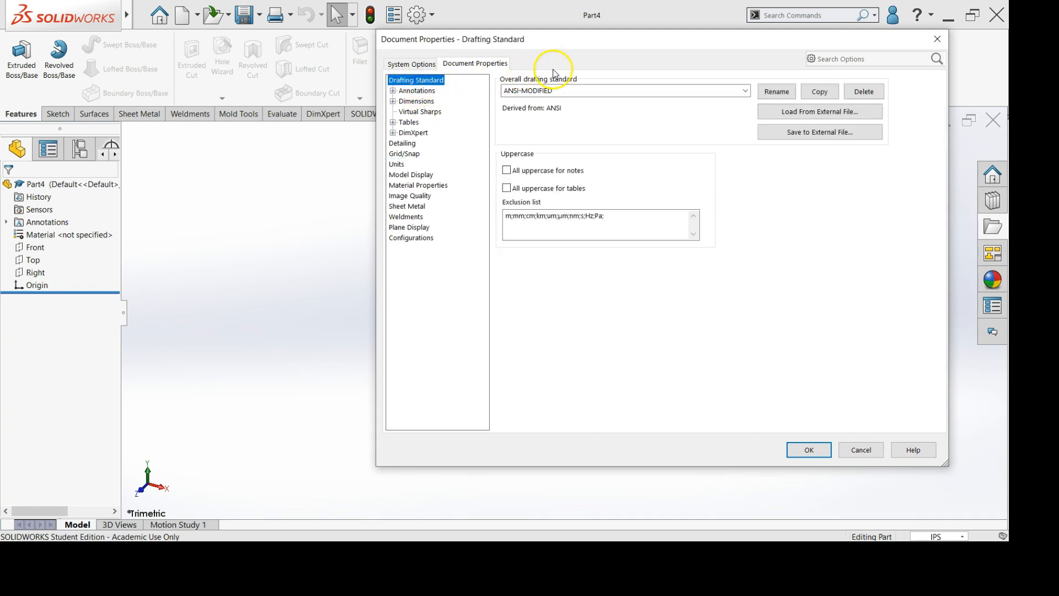
pyautogui.click(745, 91)
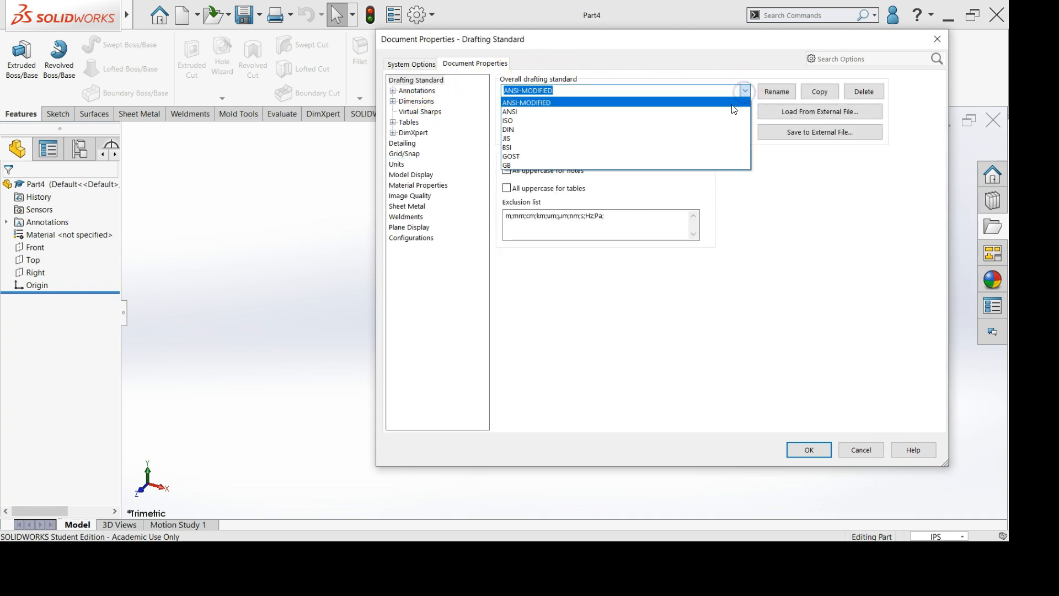
pyautogui.click(724, 112)
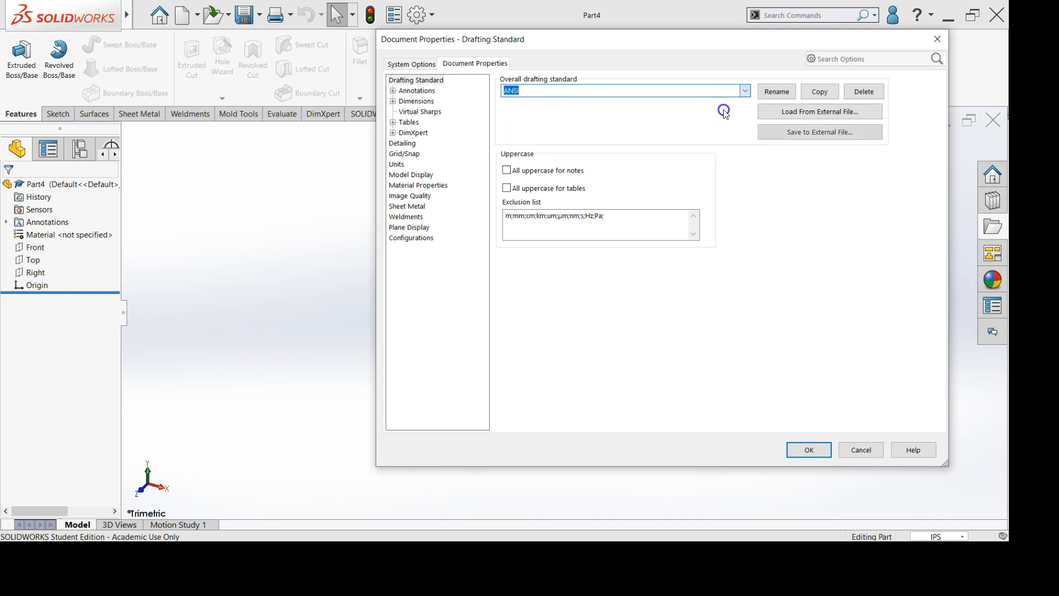
pyautogui.click(802, 453)
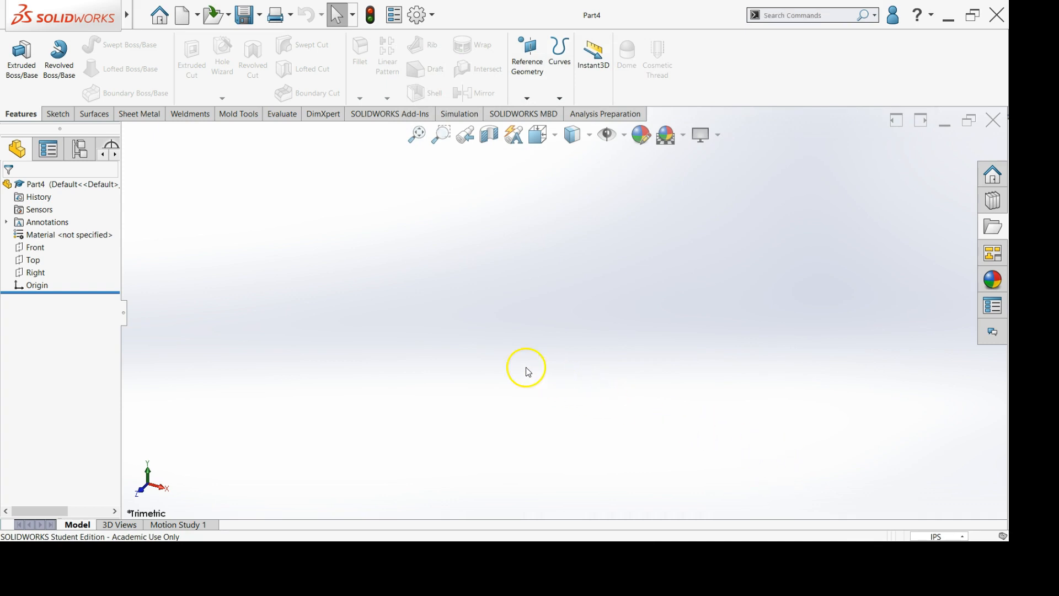
# Sketch two concentric circles centred on the origin of the Right plane, with radii of about 1.54 and 1.01 inches
pyautogui.click(35, 273)
pyautogui.click(50, 259)
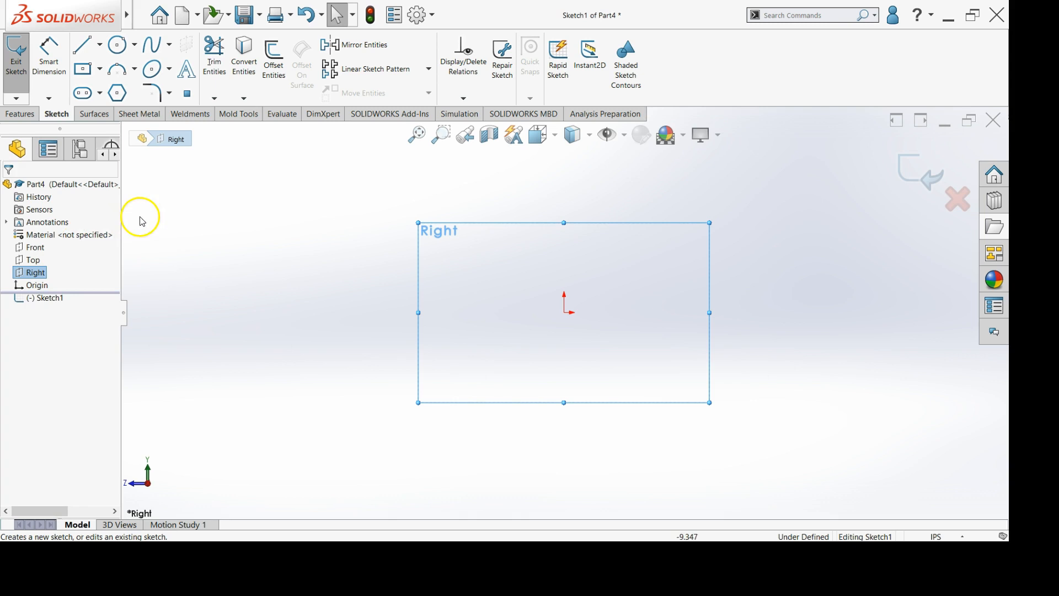
pyautogui.click(118, 45)
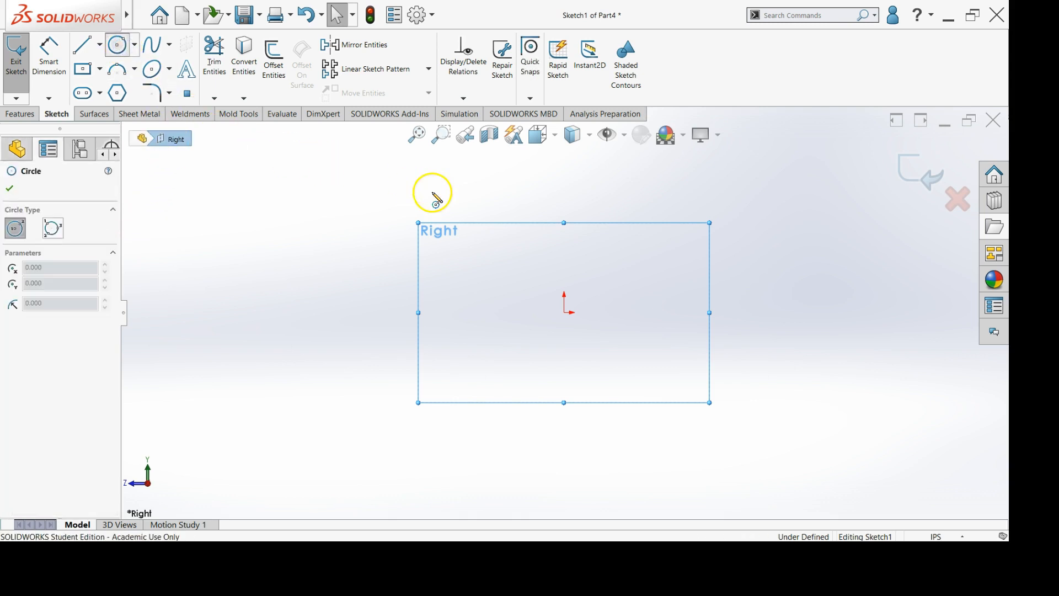
pyautogui.moveTo(568, 310); pyautogui.dragTo(627, 280)
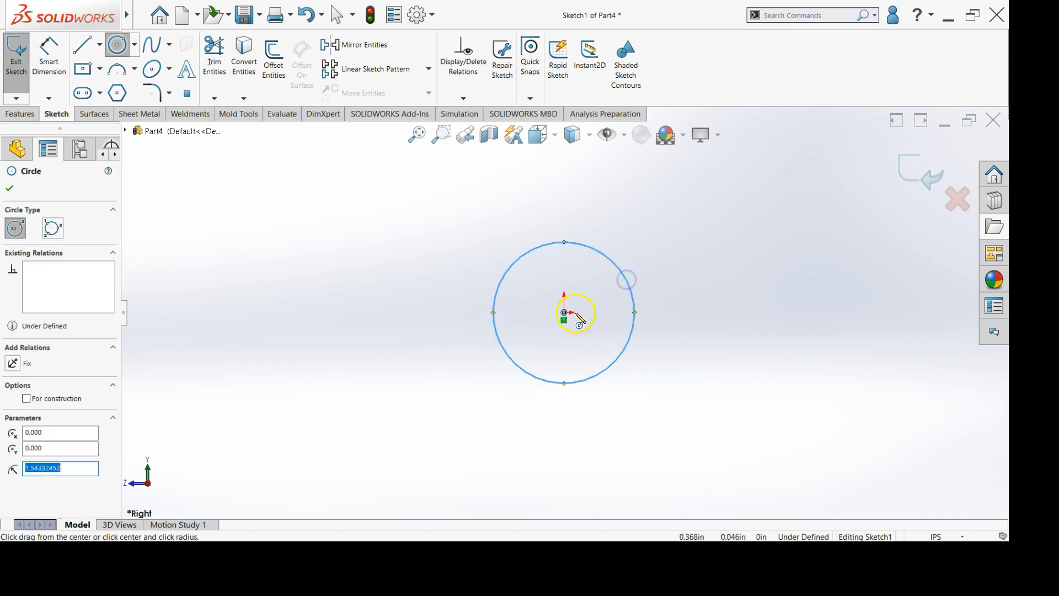
pyautogui.moveTo(563, 312)
pyautogui.mouseDown()
pyautogui.moveTo(610, 289)
pyautogui.moveTo(600, 296)
pyautogui.moveTo(610, 299)
pyautogui.mouseUp()
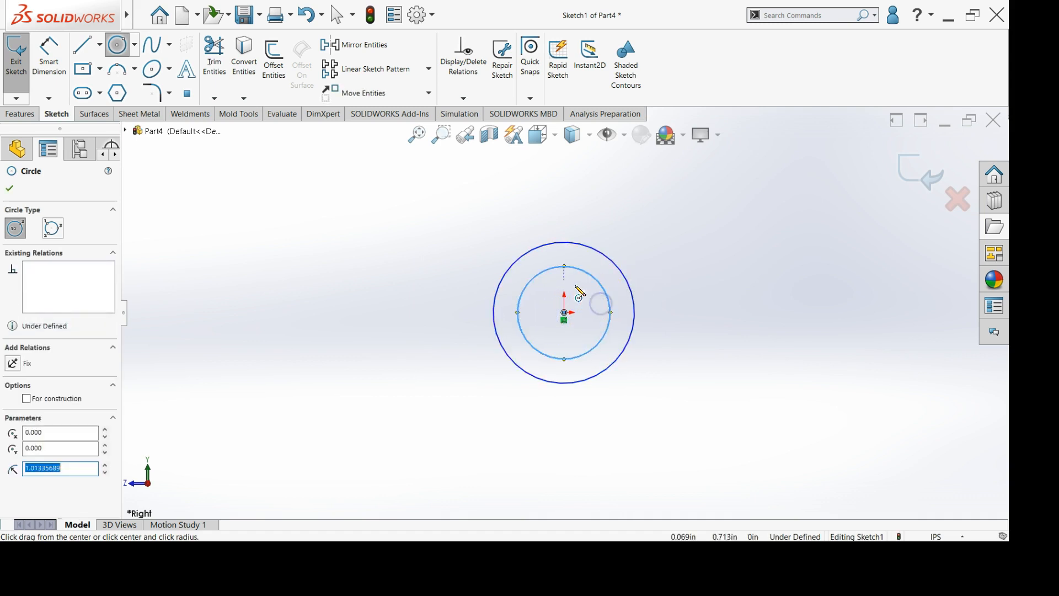
# Dimension the outer circle's diameter to 1.5 inches and the inner circle's diameter to 1 inch
pyautogui.click(39, 53)
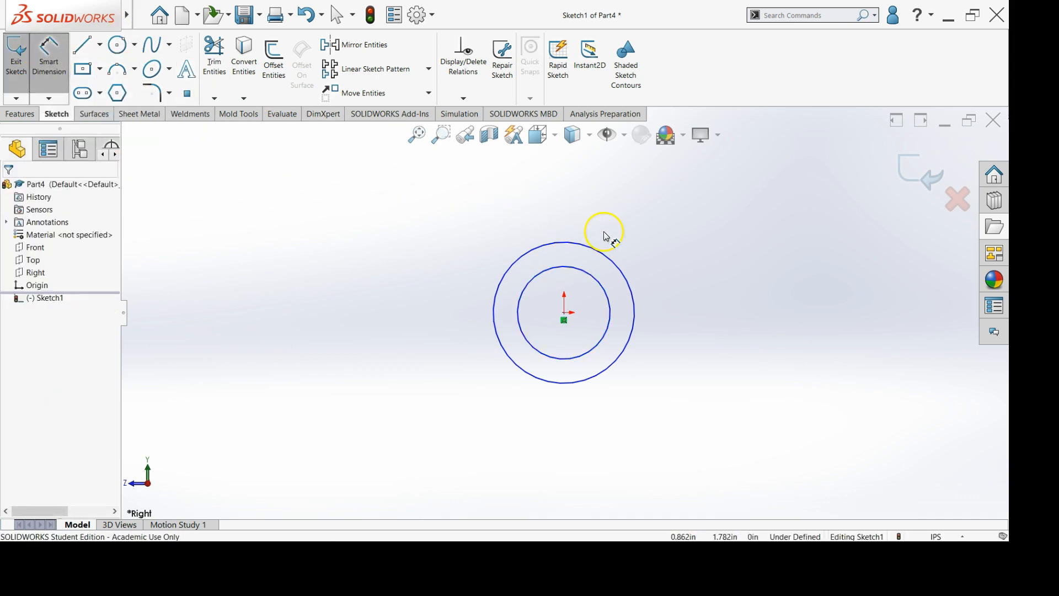
pyautogui.click(619, 269)
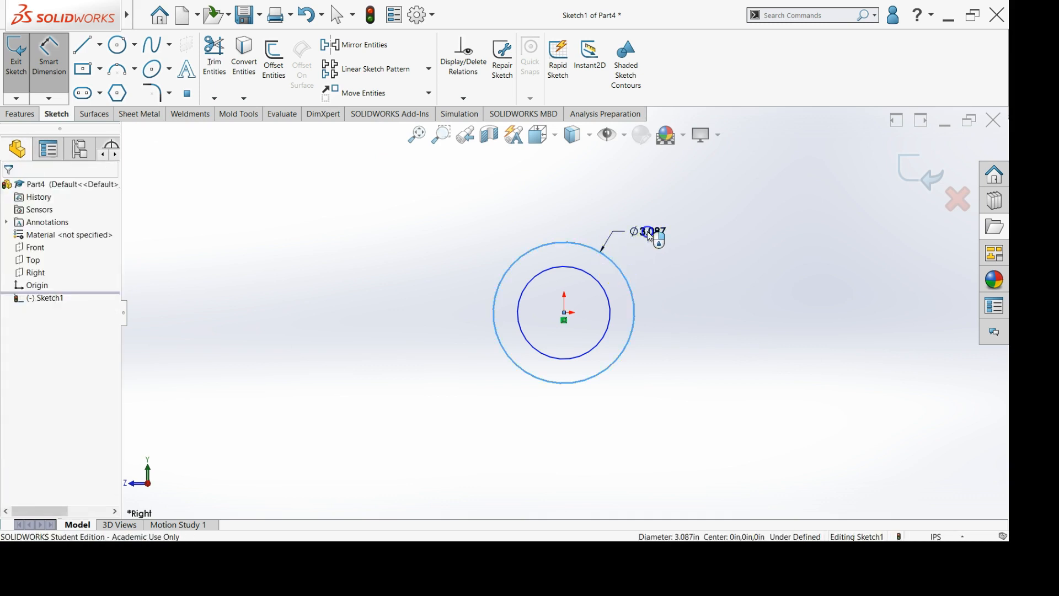
pyautogui.click(650, 236)
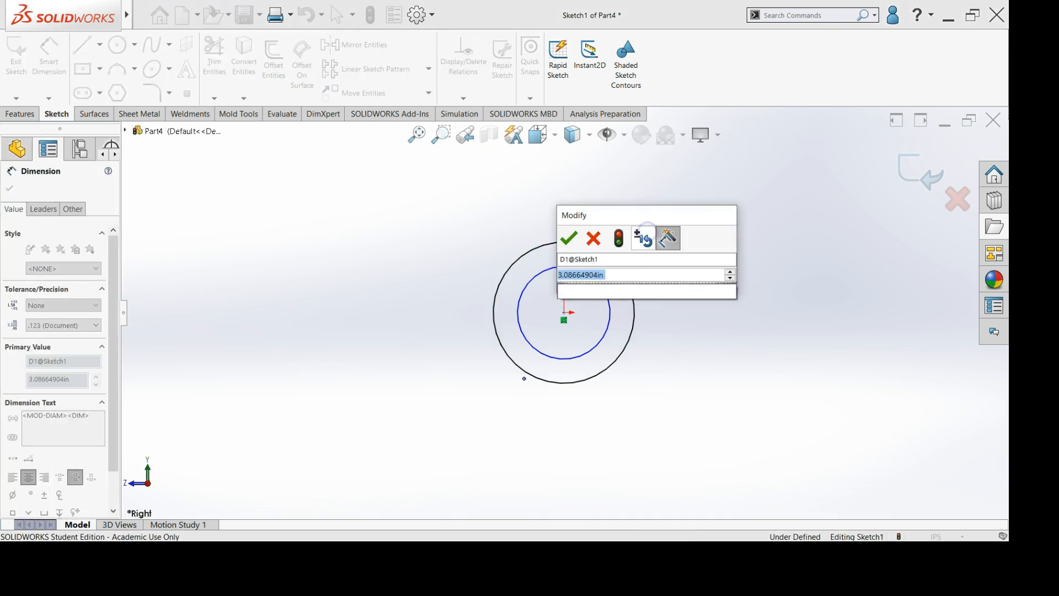
pyautogui.write('1.5')
pyautogui.press('Return')
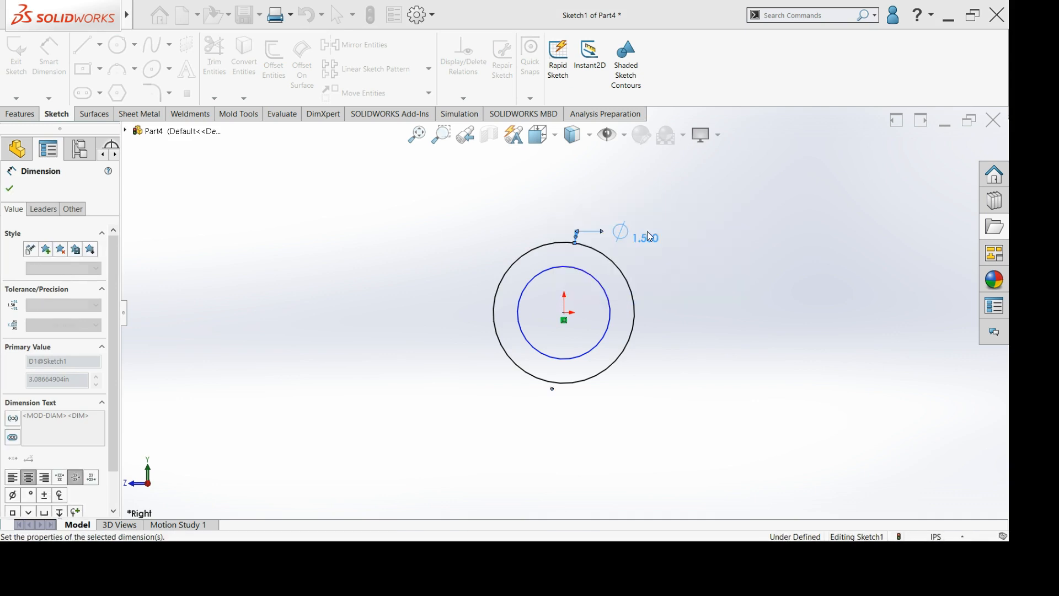
pyautogui.click(600, 285)
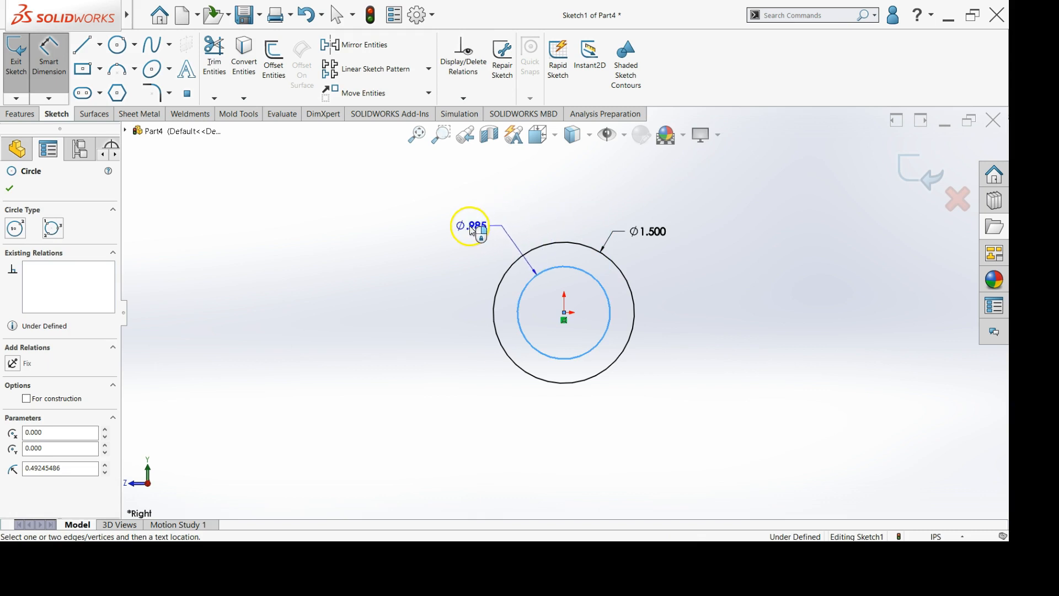
pyautogui.click(453, 250)
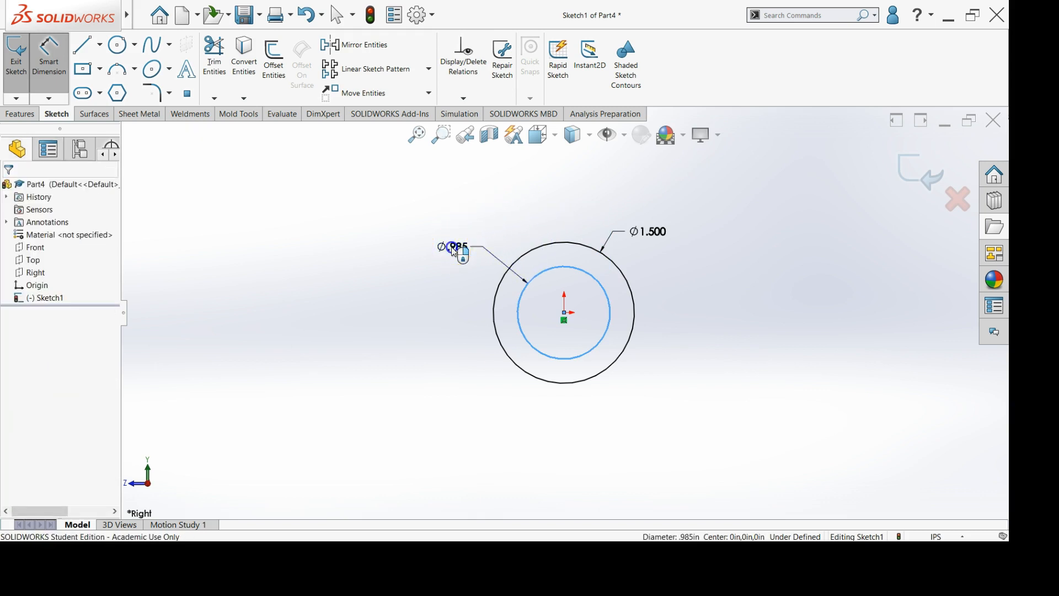
pyautogui.write('1')
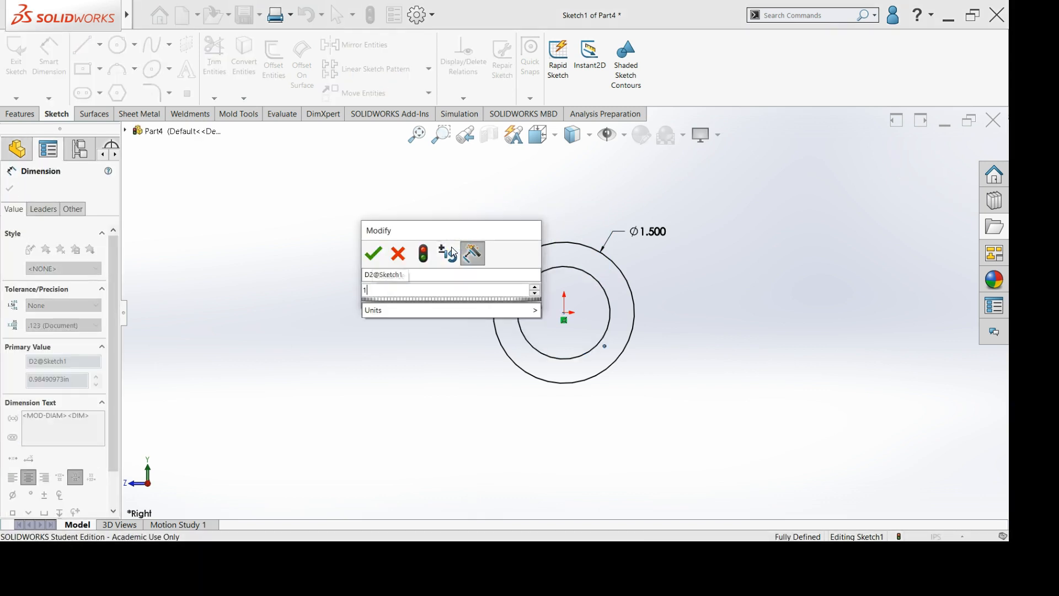
pyautogui.press('Return')
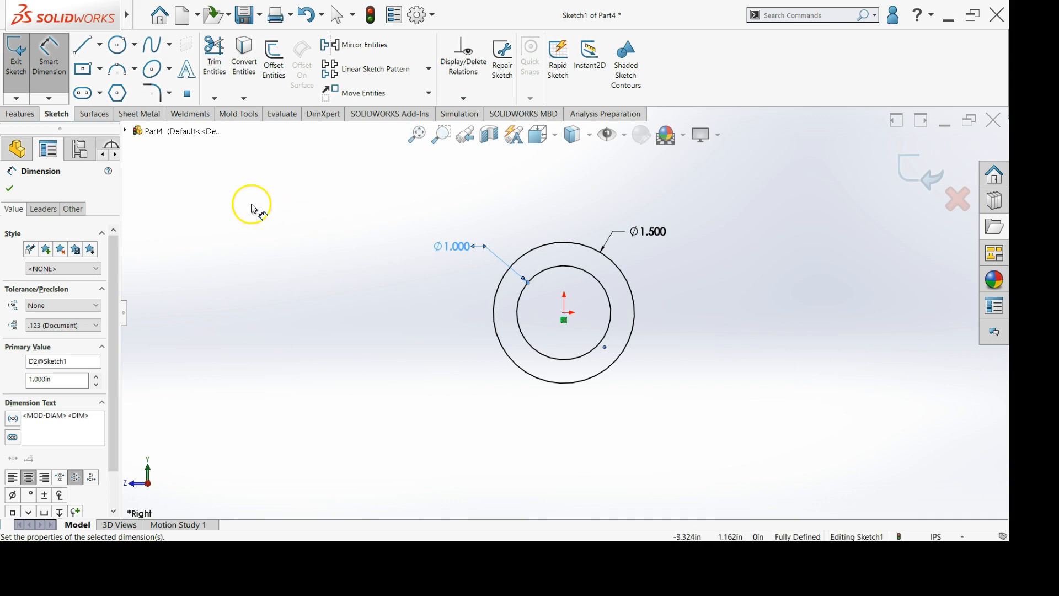
# Extrude the ring sketch 3 inches as a boss with the Mid Plane end condition
pyautogui.click(20, 114)
pyautogui.click(21, 73)
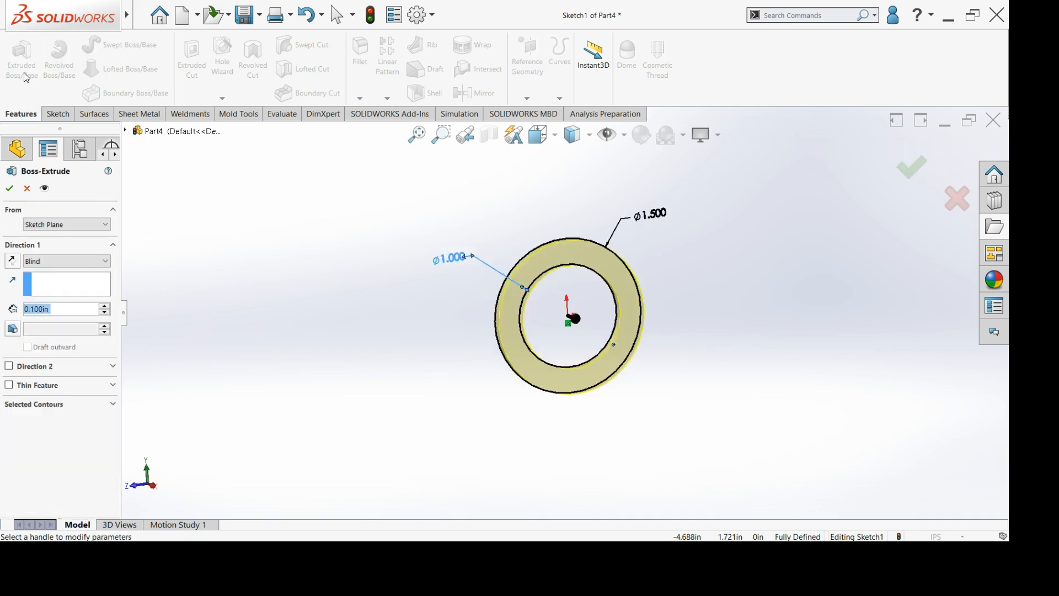
pyautogui.click(92, 260)
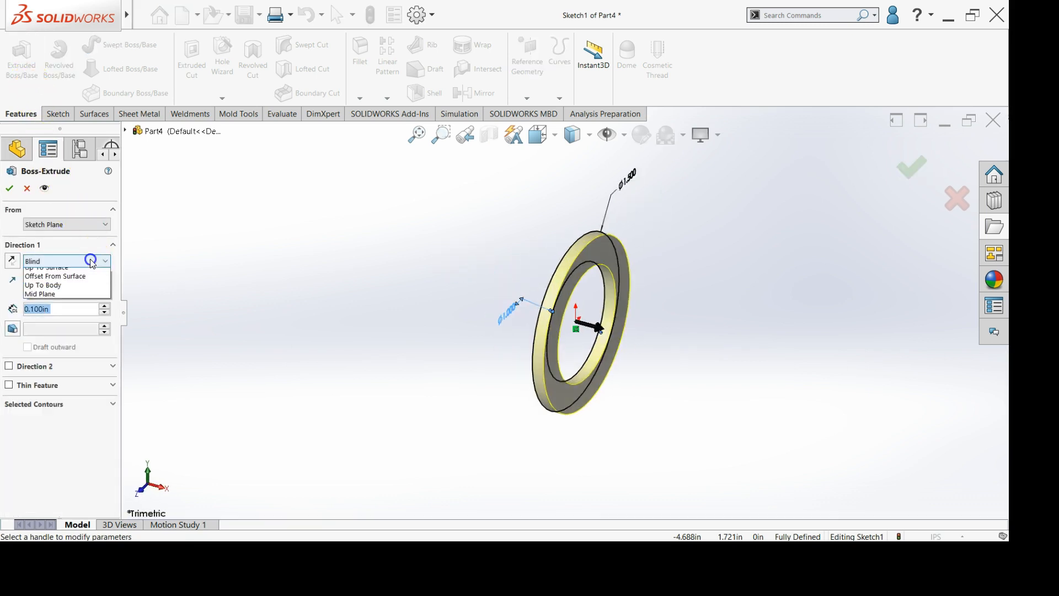
pyautogui.click(93, 317)
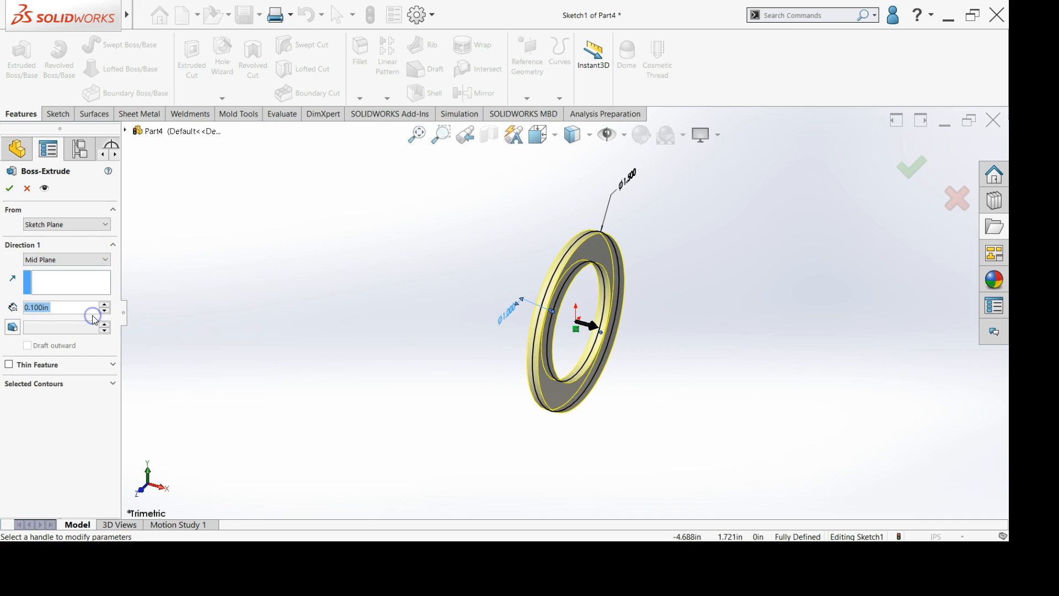
pyautogui.write('3')
pyautogui.press('Return')
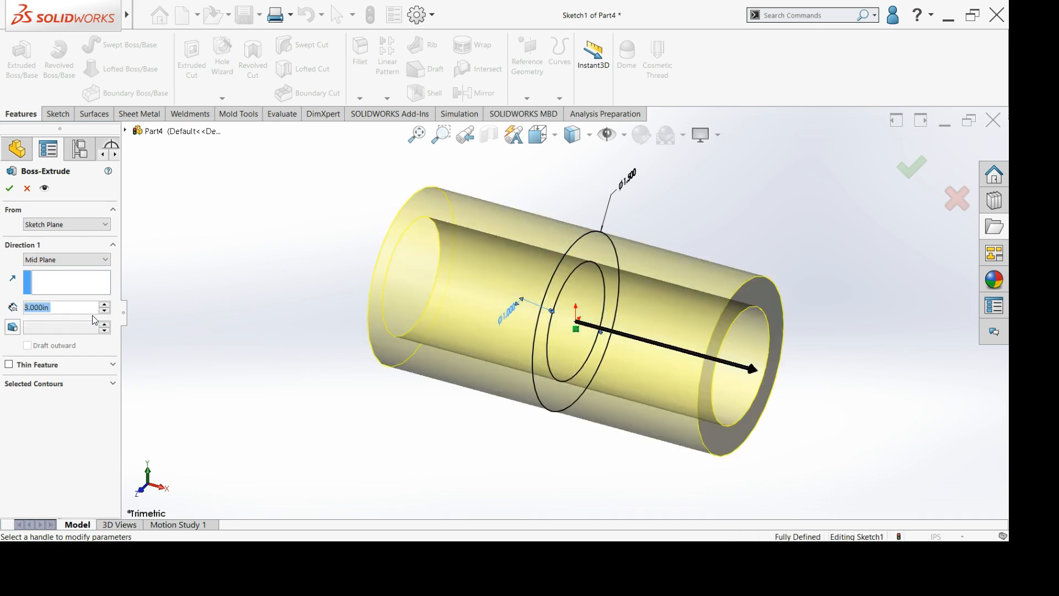
pyautogui.click(10, 189)
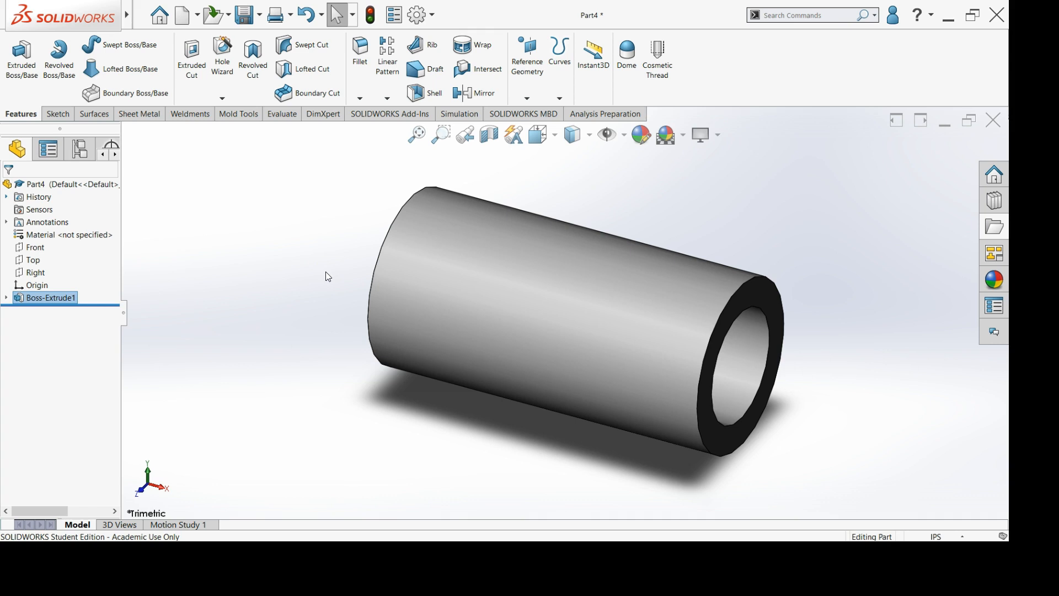
# Start a sketch on the Right plane, viewed normal to it, and draw a vertical centerline about 1.63 inches up from the origin
pyautogui.click(46, 274)
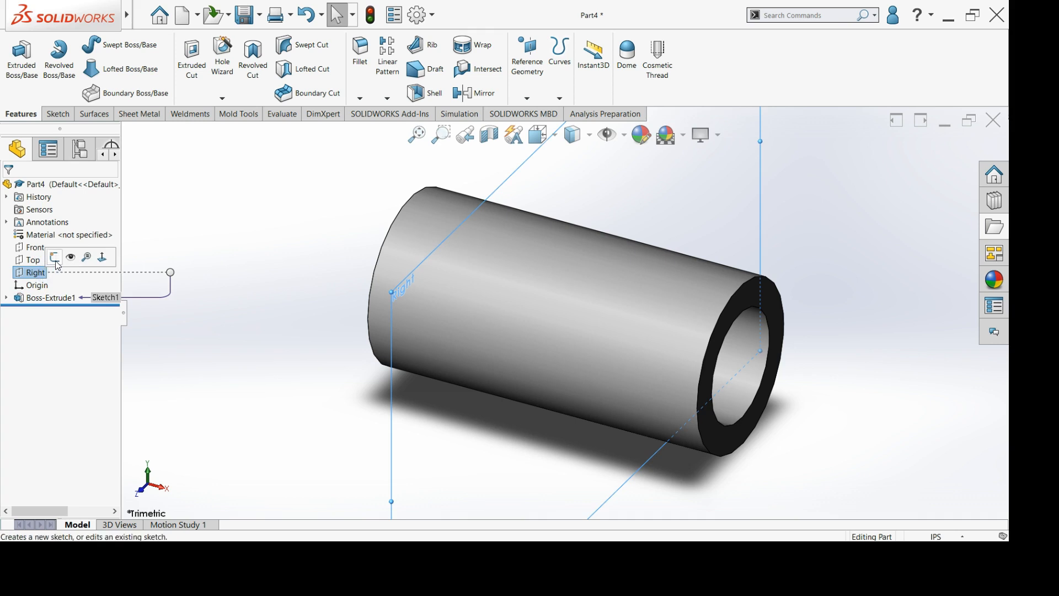
pyautogui.click(55, 257)
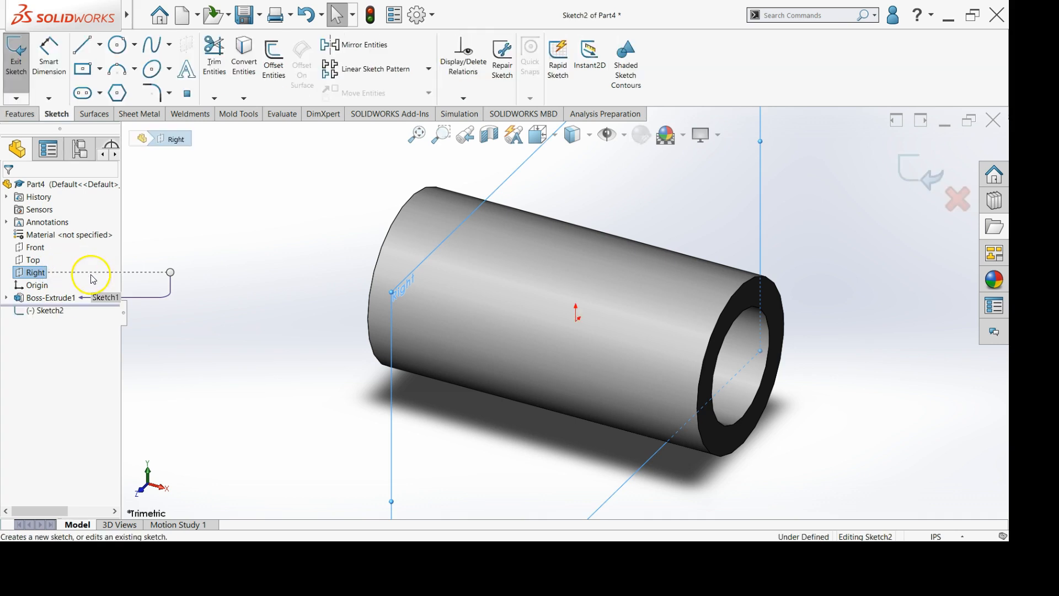
pyautogui.click(551, 140)
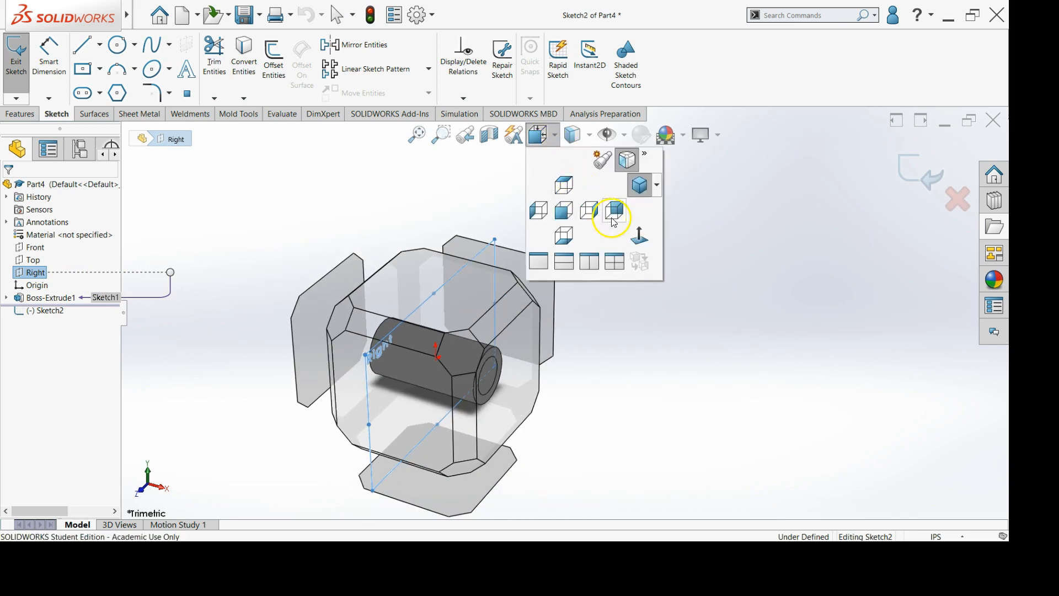
pyautogui.click(640, 242)
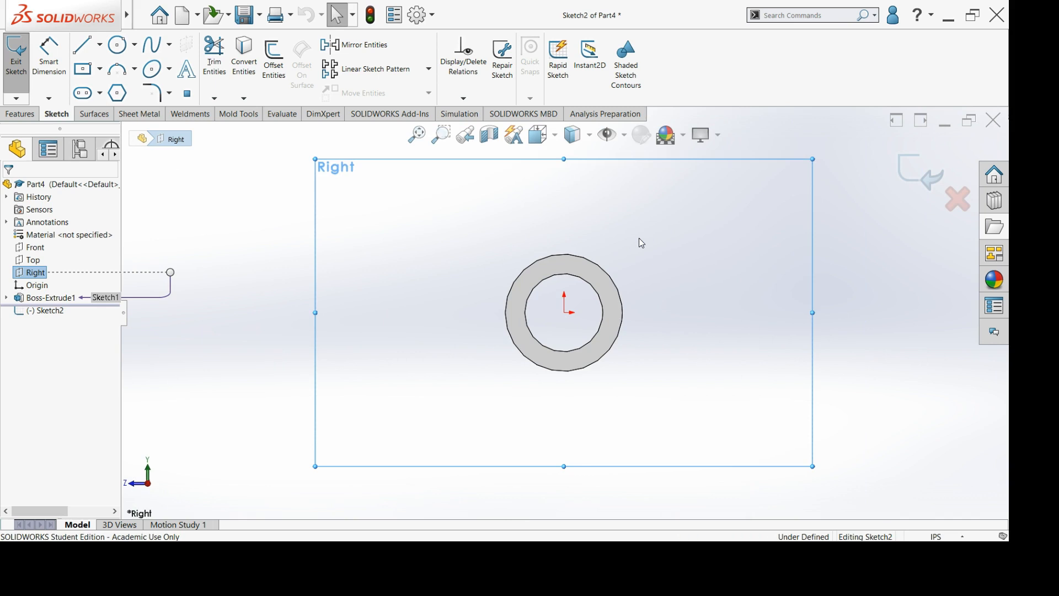
pyautogui.click(100, 44)
pyautogui.click(110, 79)
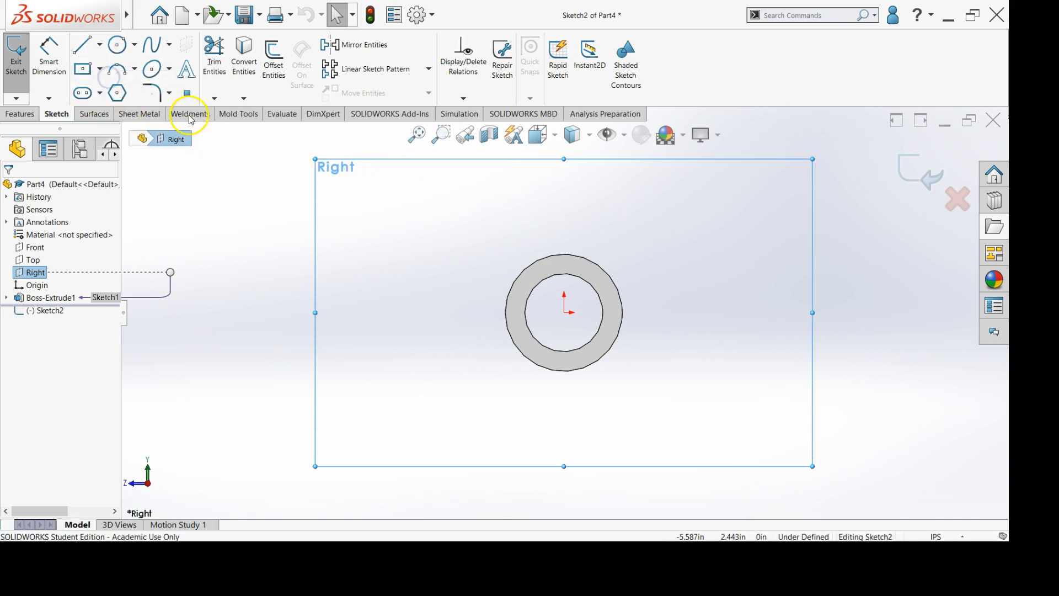
pyautogui.click(564, 312)
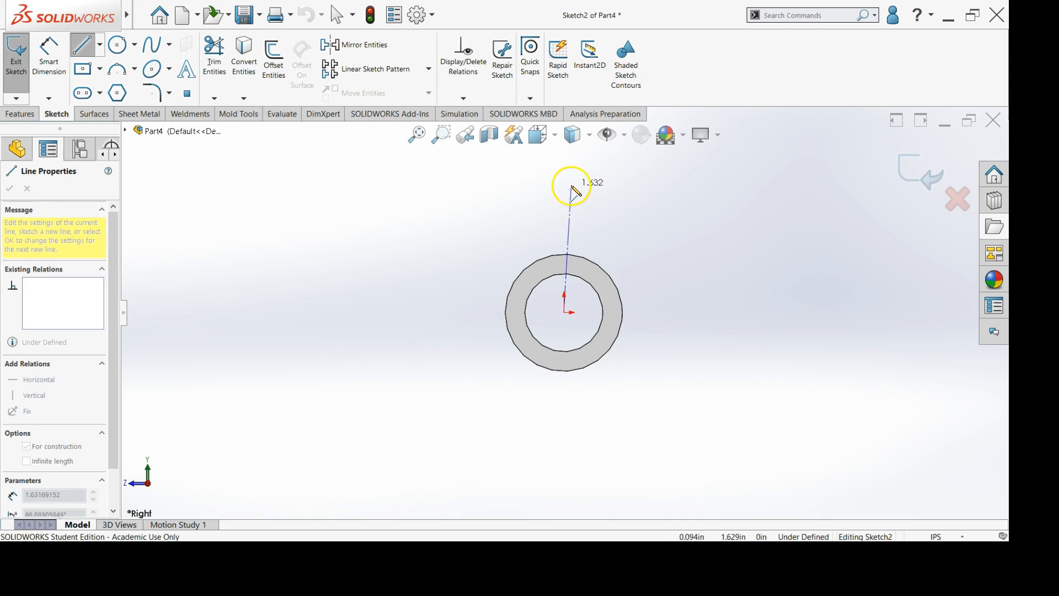
pyautogui.click(563, 186)
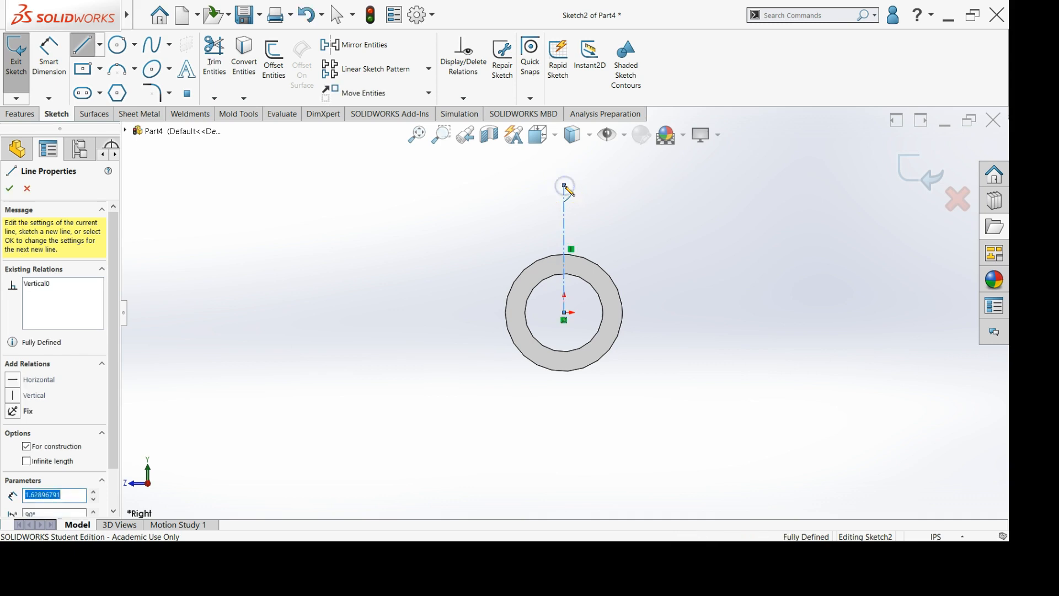
pyautogui.rightClick(628, 223)
pyautogui.click(642, 227)
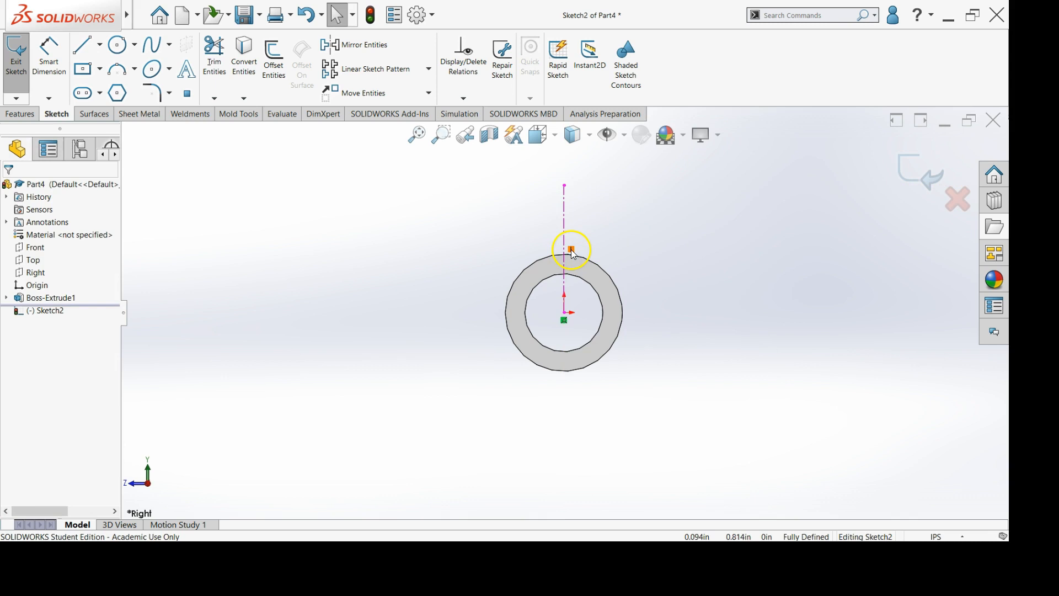
pyautogui.click(615, 235)
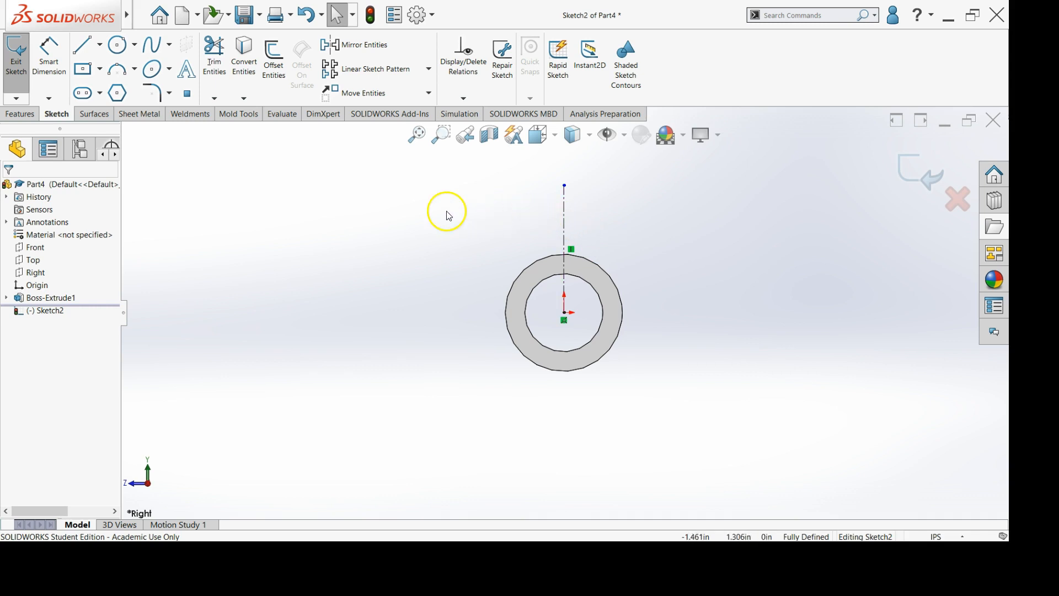
# Sketch a solid line about 2.2 inches long from the origin, sloping up to the left of the centerline
pyautogui.click(93, 50)
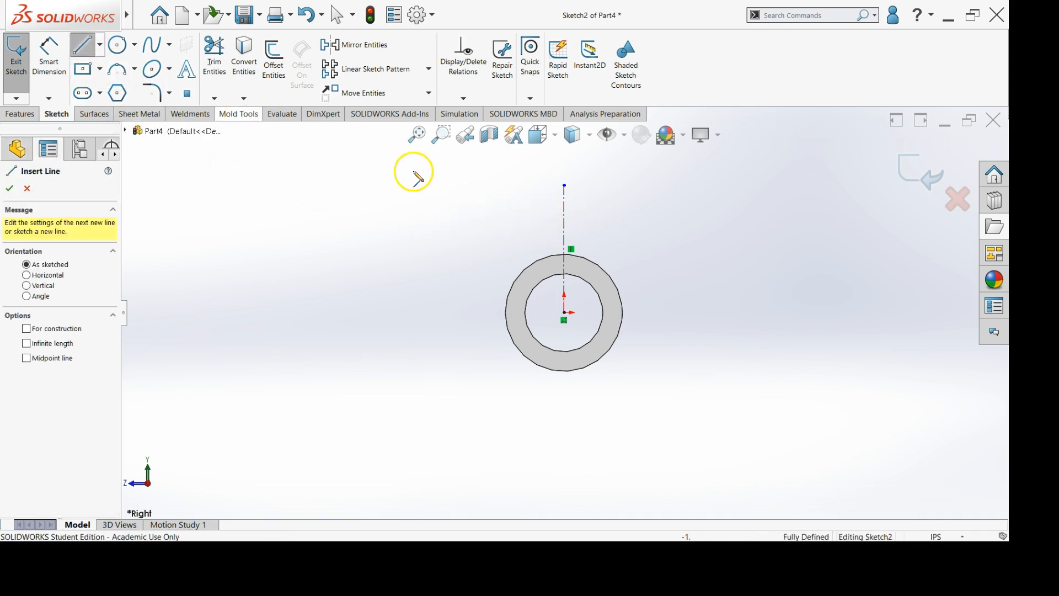
pyautogui.click(564, 314)
pyautogui.click(420, 218)
pyautogui.rightClick(405, 234)
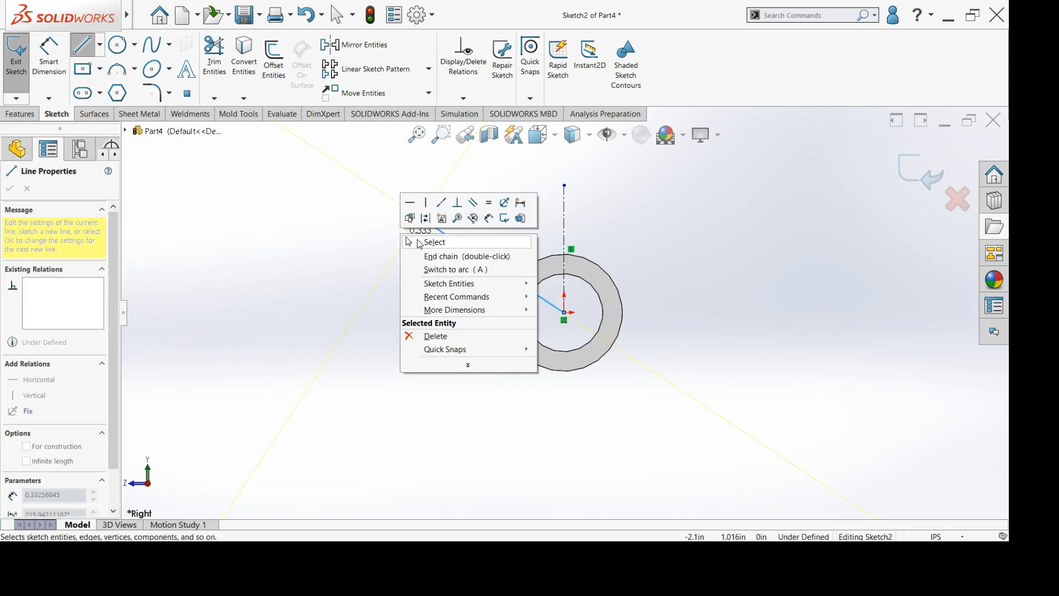
pyautogui.click(428, 243)
# Sketch a second solid line about 1.62 inches long from the origin, sloping up to the right of the centerline
pyautogui.click(80, 46)
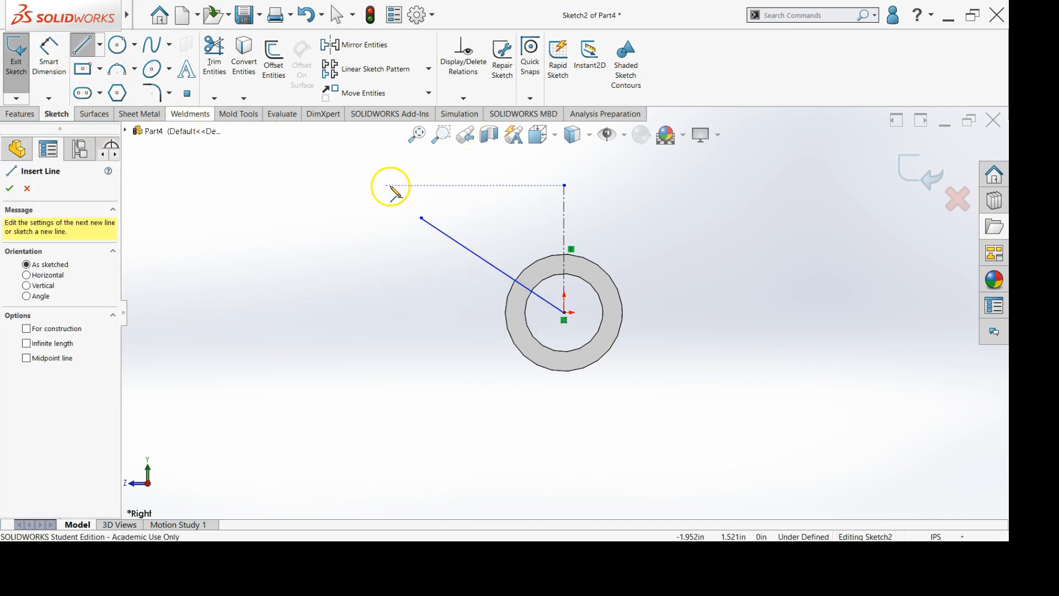
pyautogui.click(564, 314)
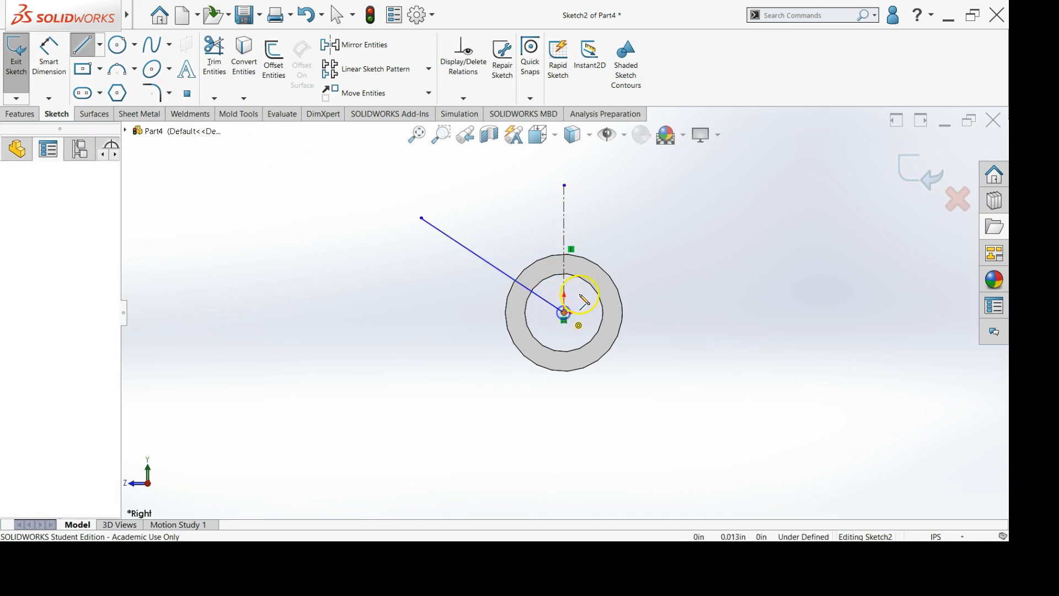
pyautogui.click(629, 204)
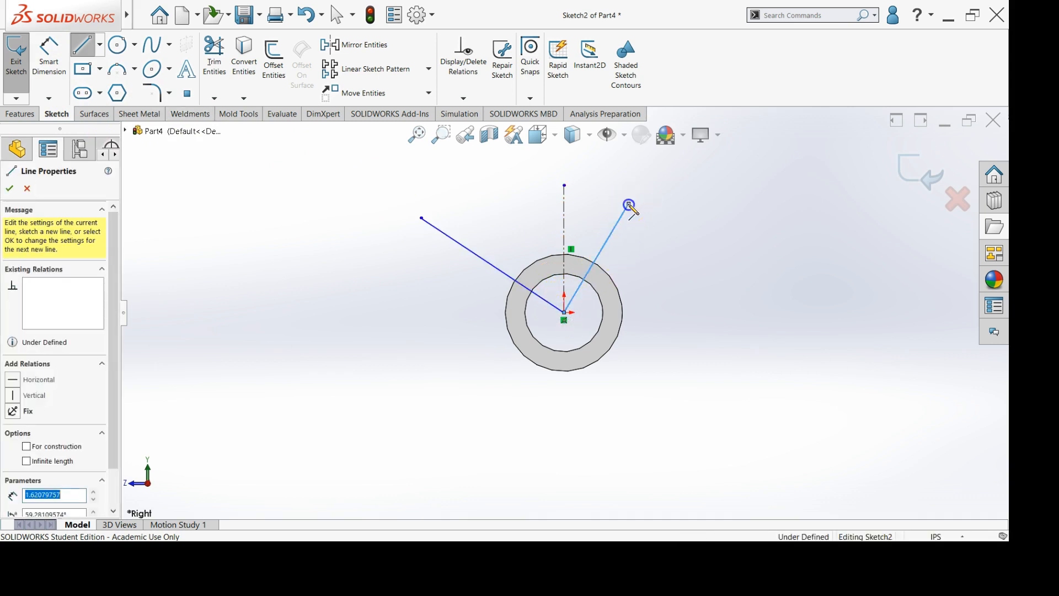
pyautogui.rightClick(656, 218)
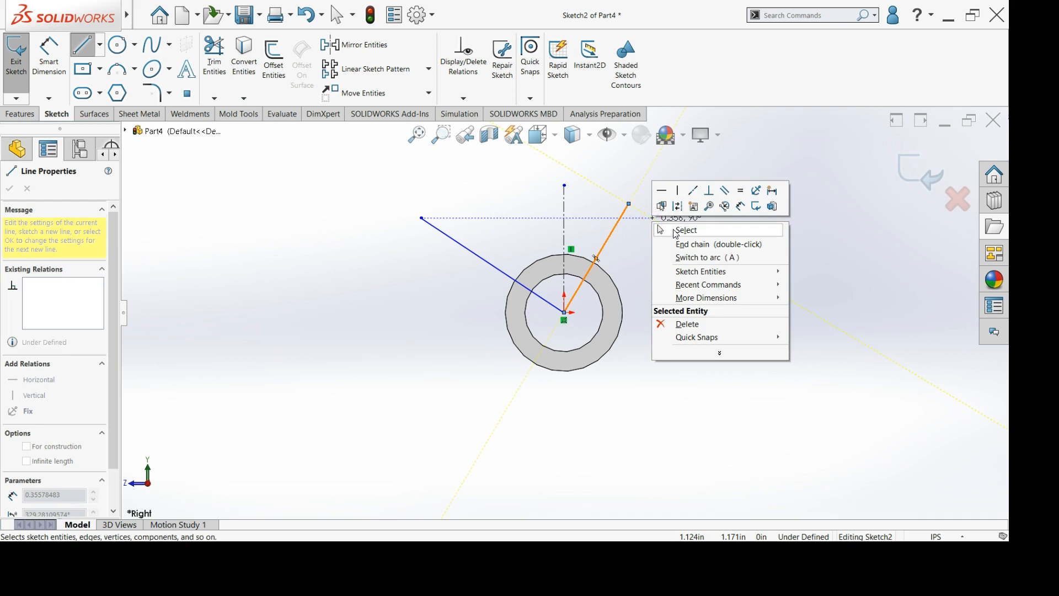
pyautogui.click(672, 230)
pyautogui.press('Escape')
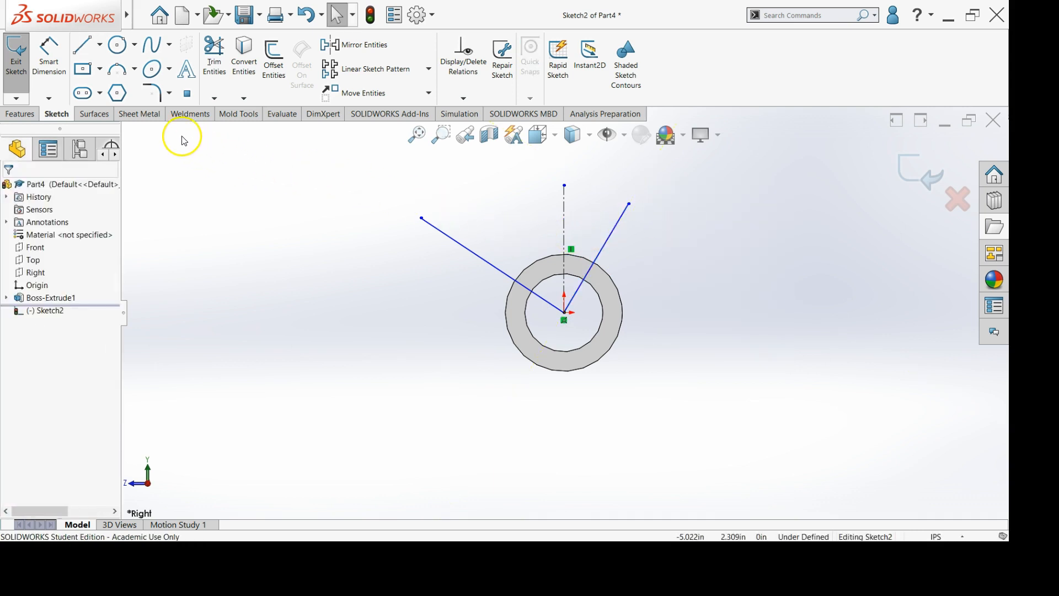
# Dimension the angle between the left sloping line and the vertical centerline to 60 degrees
pyautogui.click(55, 61)
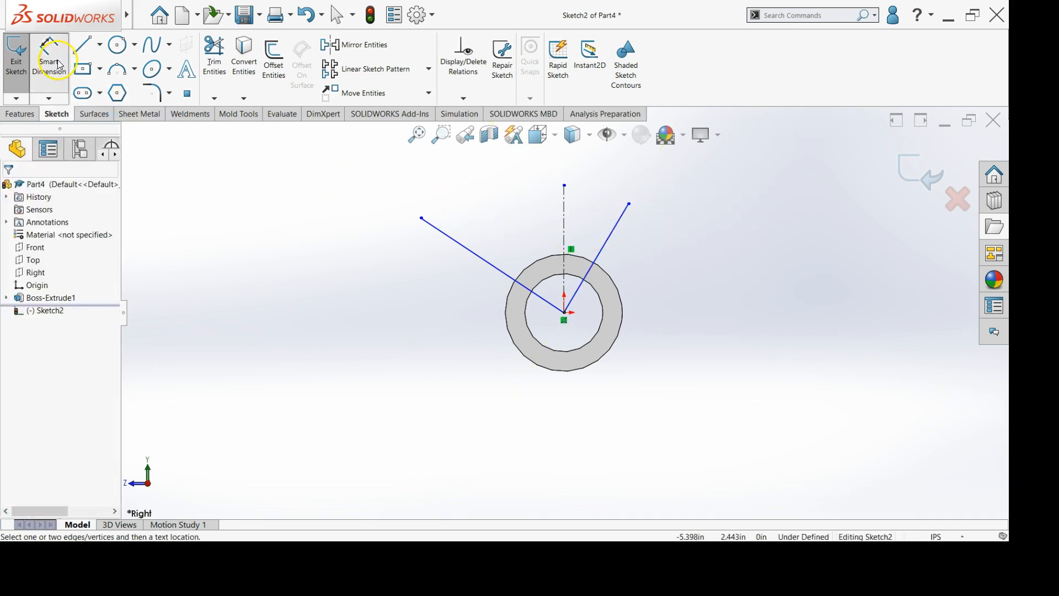
pyautogui.click(470, 238)
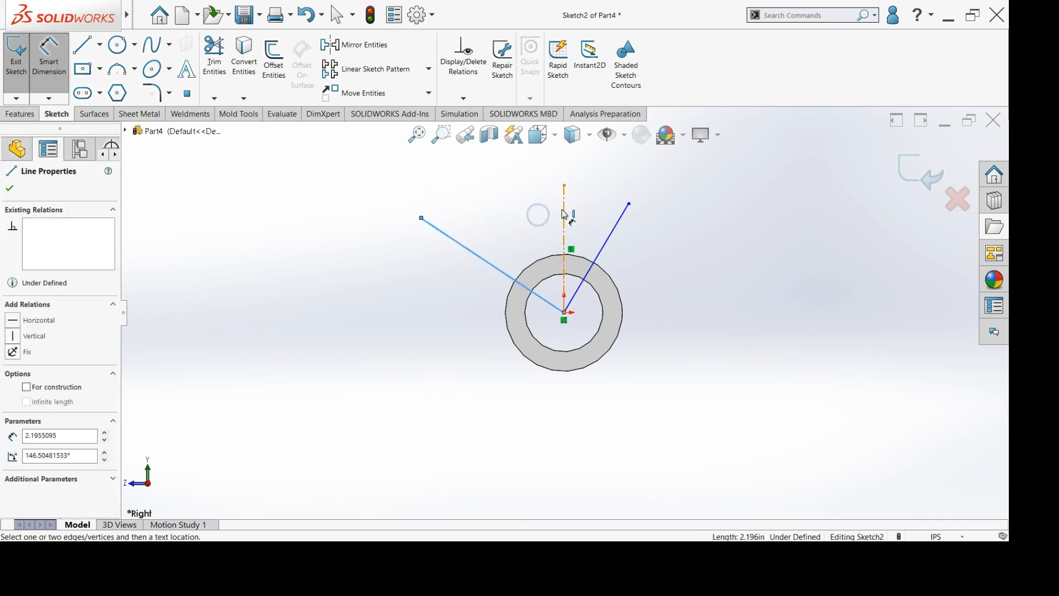
pyautogui.click(563, 212)
pyautogui.click(504, 205)
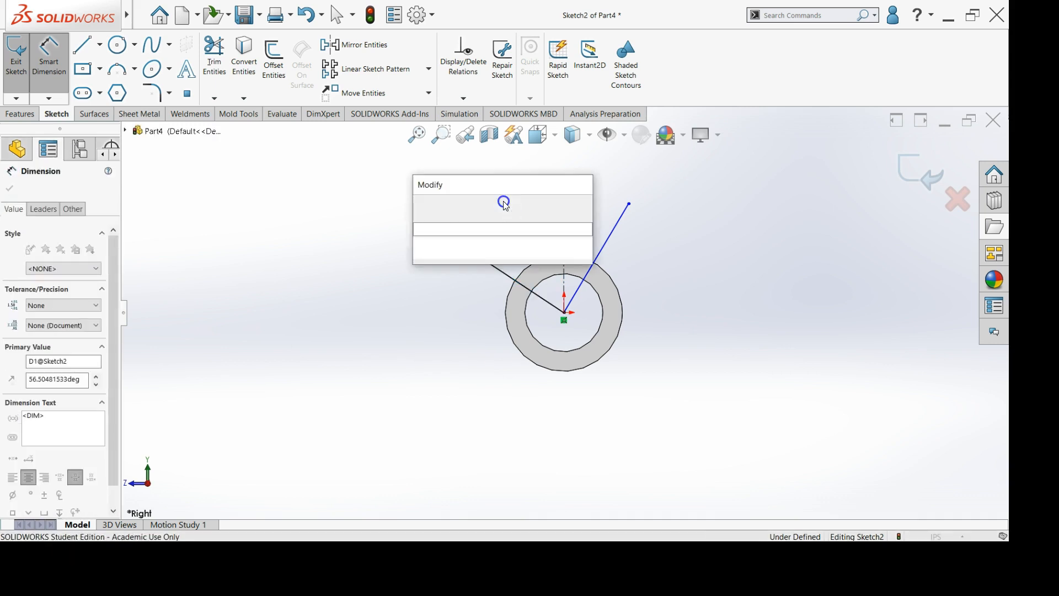
pyautogui.write('60')
pyautogui.press('Return')
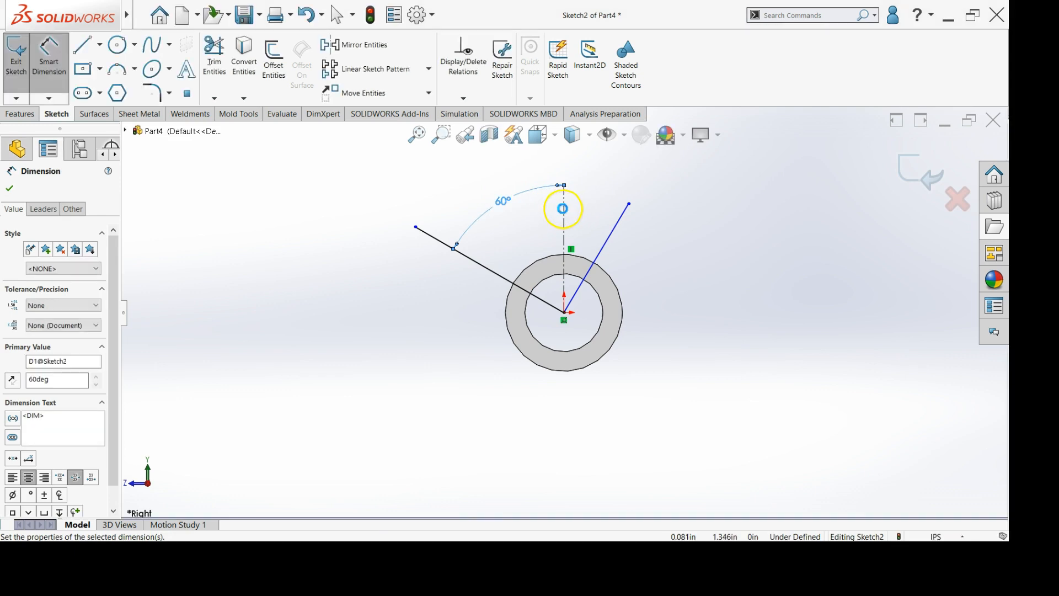
# Dimension the angle between the centerline and the right sloping line to 20 degrees, and move the dimension above the line's endpoint
pyautogui.click(563, 211)
pyautogui.click(619, 219)
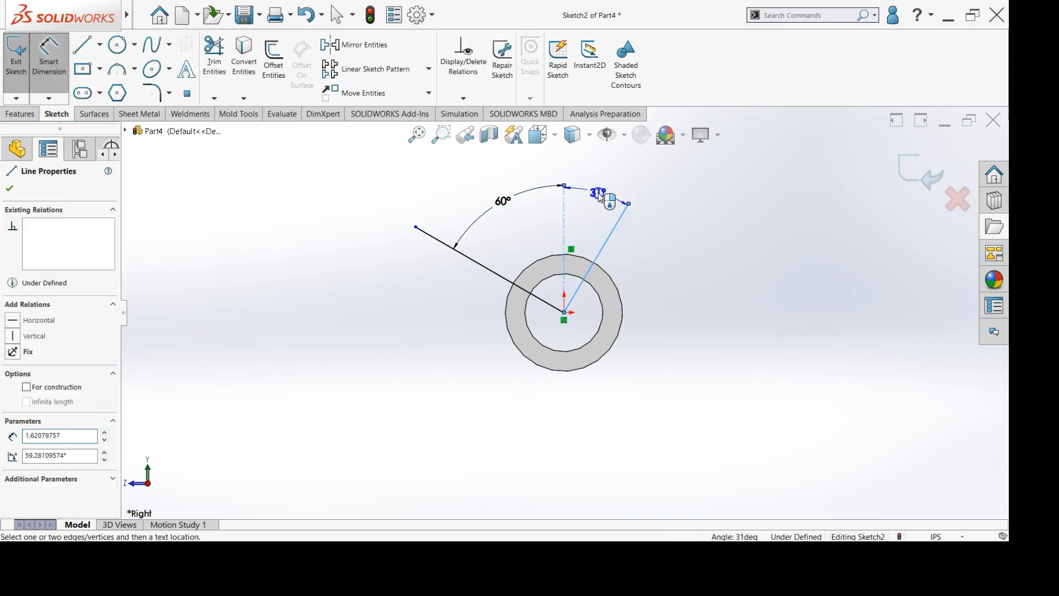
pyautogui.click(601, 197)
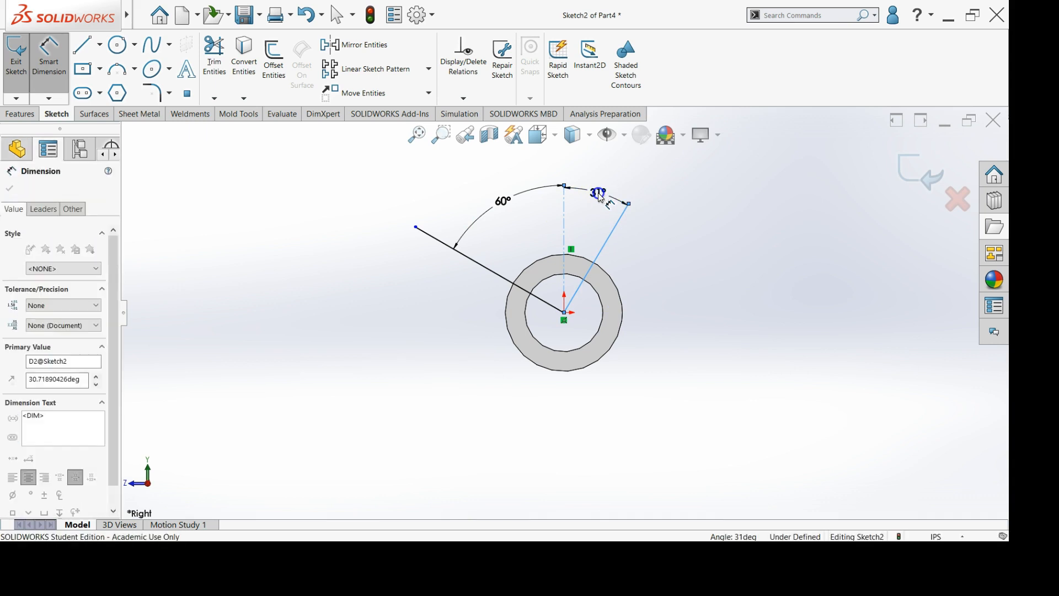
pyautogui.write('20')
pyautogui.press('Return')
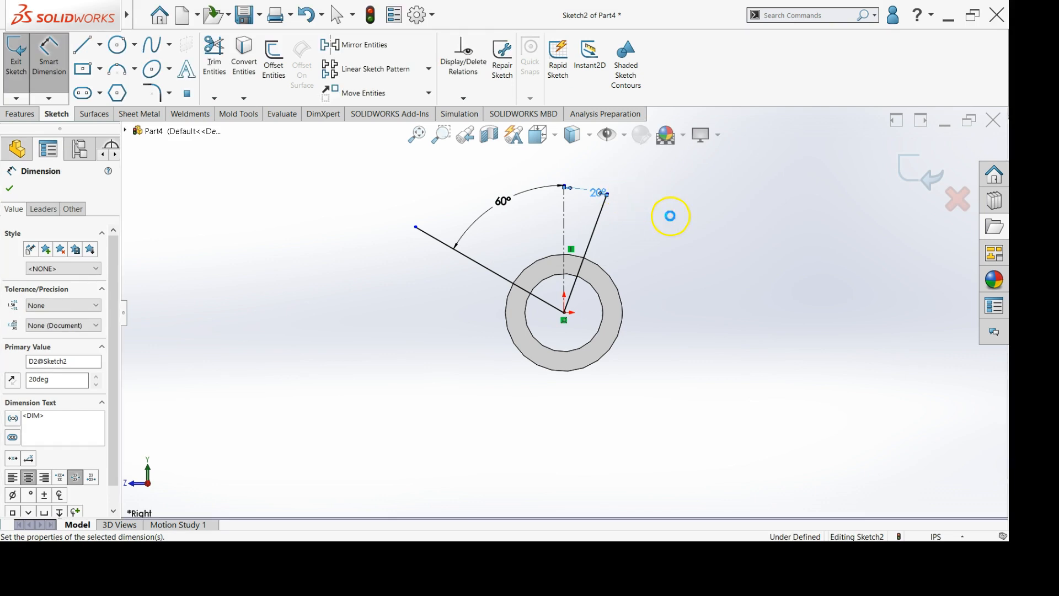
pyautogui.click(673, 221)
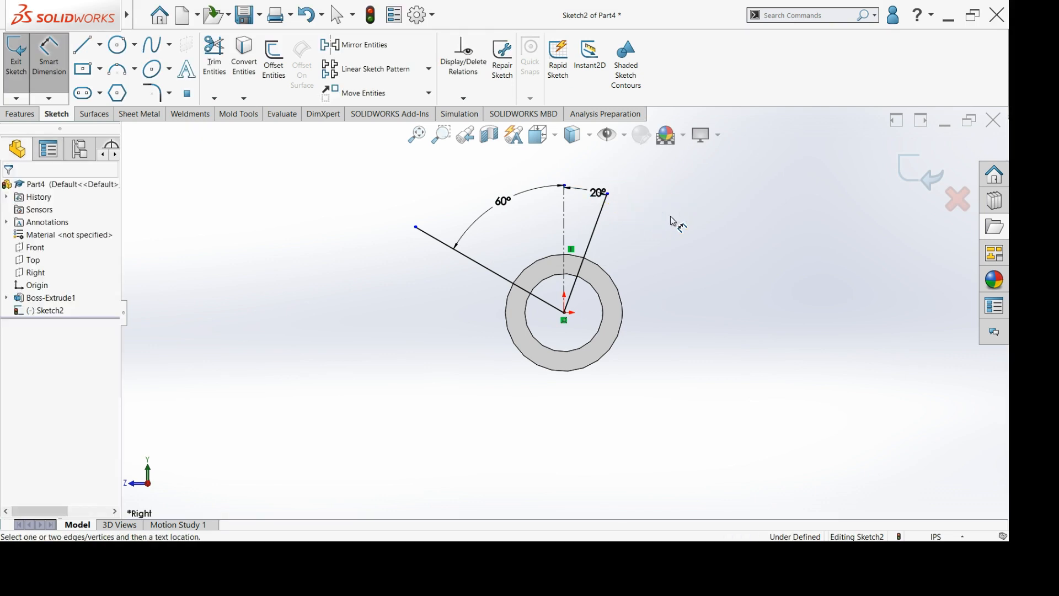
pyautogui.click(617, 193)
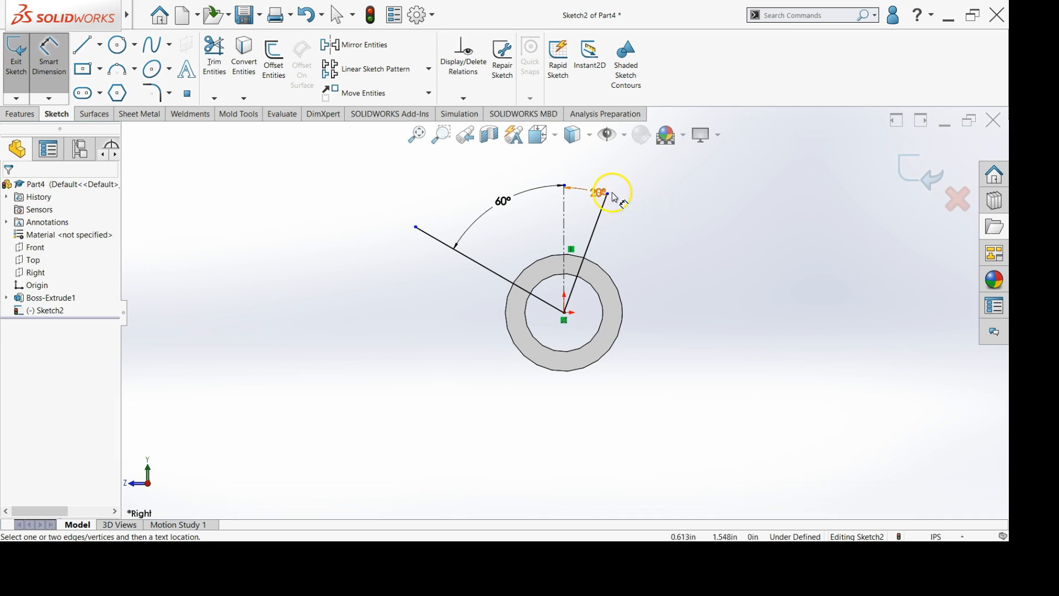
pyautogui.moveTo(591, 191); pyautogui.dragTo(590, 156)
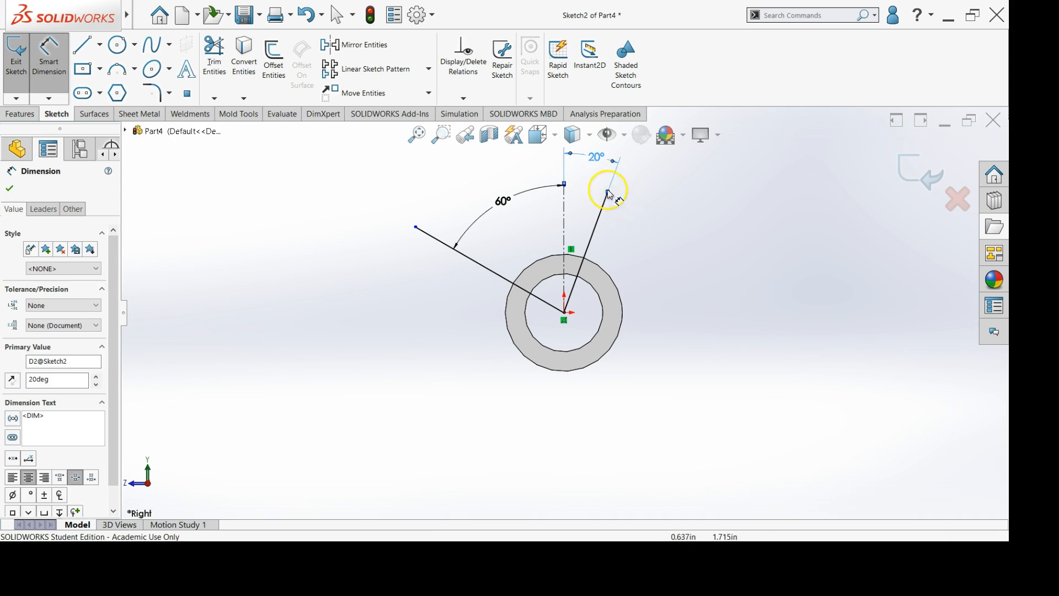
# Dimension the distance from the right sloping line's upper endpoint to the tube's outer circle, aligned with the line
pyautogui.scroll(-4, 628, 208)
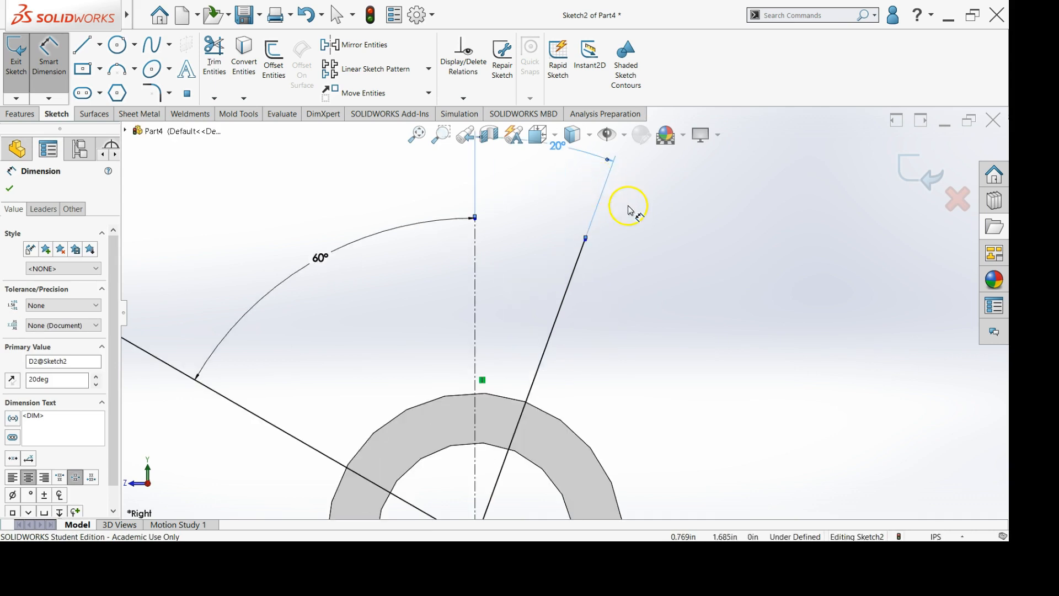
pyautogui.click(631, 276)
pyautogui.scroll(4, 638, 283)
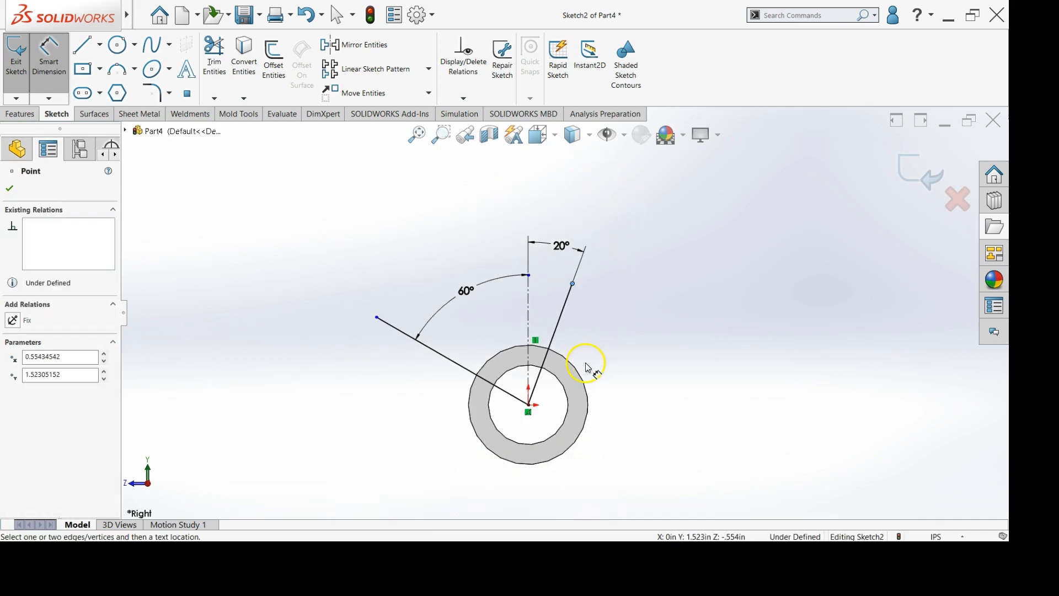
pyautogui.click(580, 375)
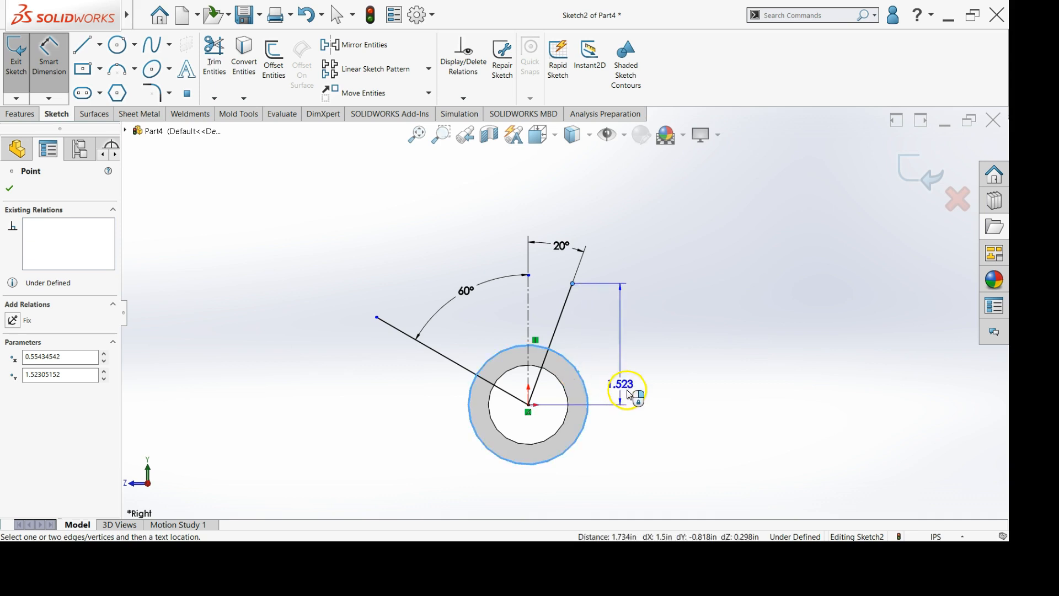
pyautogui.click(640, 419)
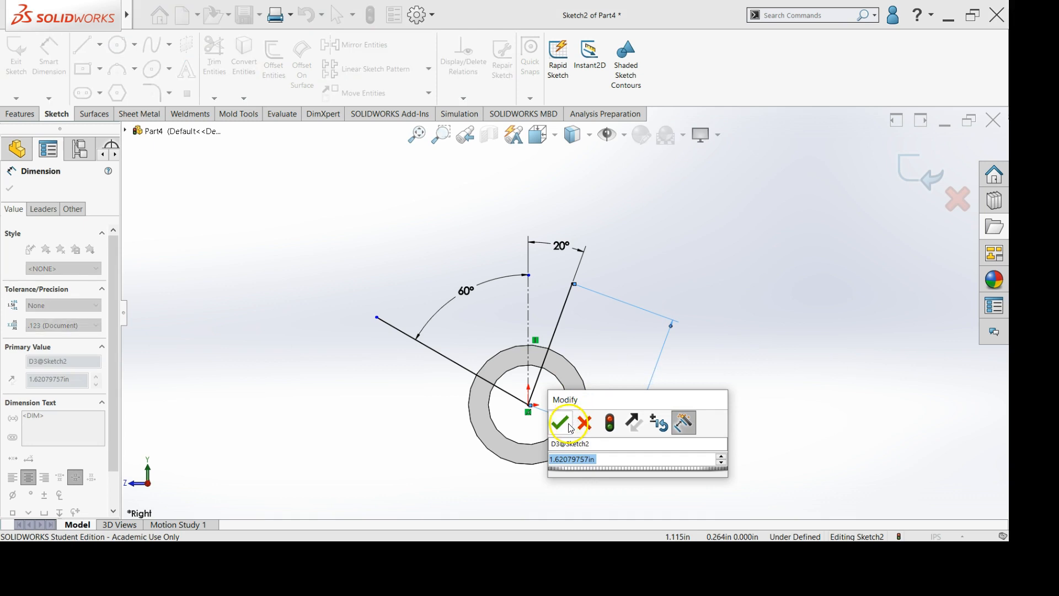
pyautogui.click(561, 423)
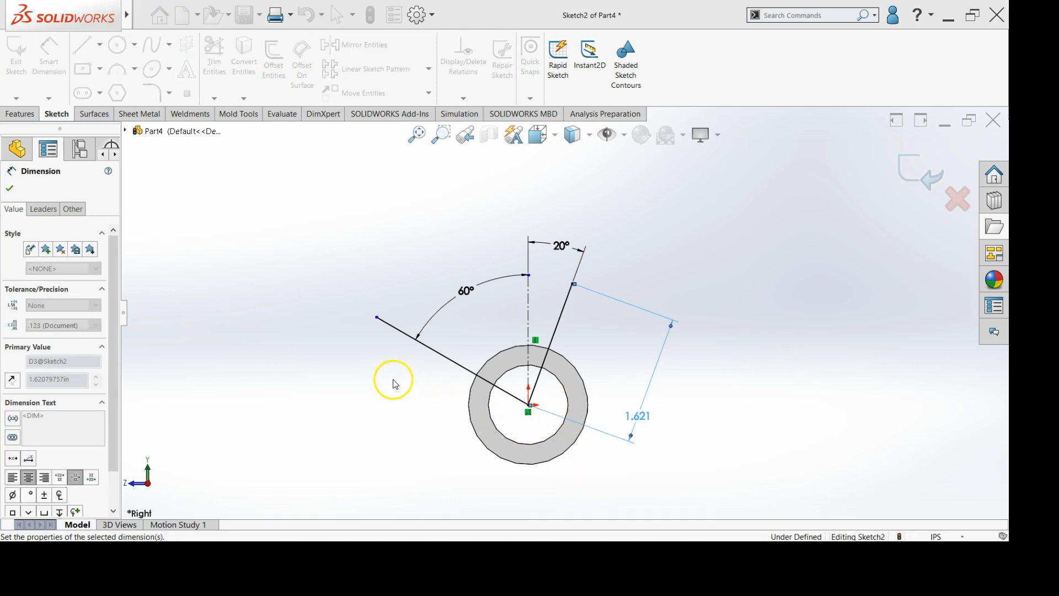
# Measure the right line's distance dimension from the near side of the circle (Min arc condition) and set it to 3 in
pyautogui.click(49, 212)
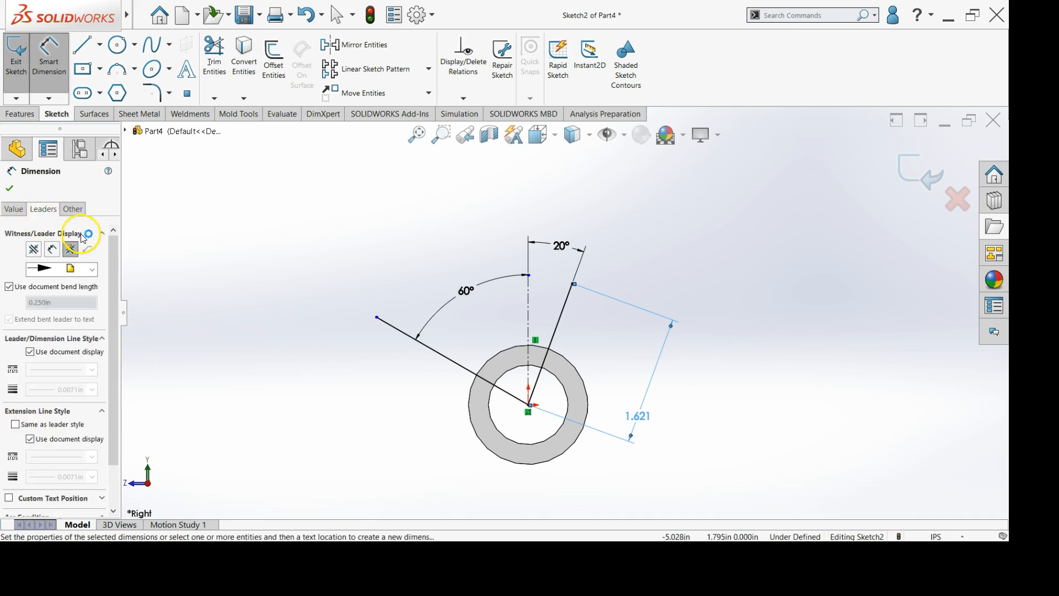
pyautogui.moveTo(113, 260); pyautogui.dragTo(122, 321)
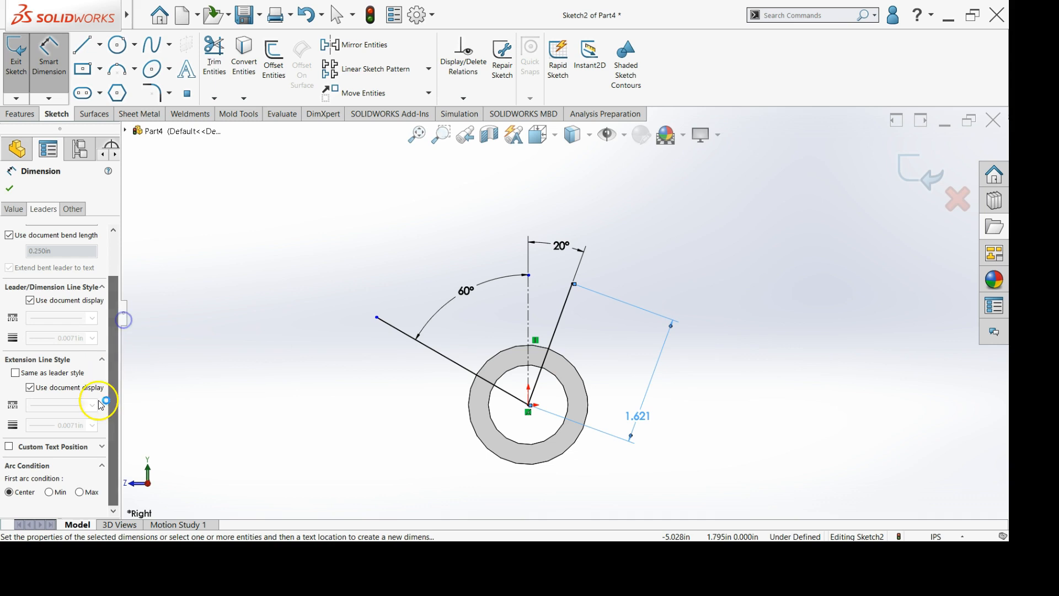
pyautogui.click(49, 492)
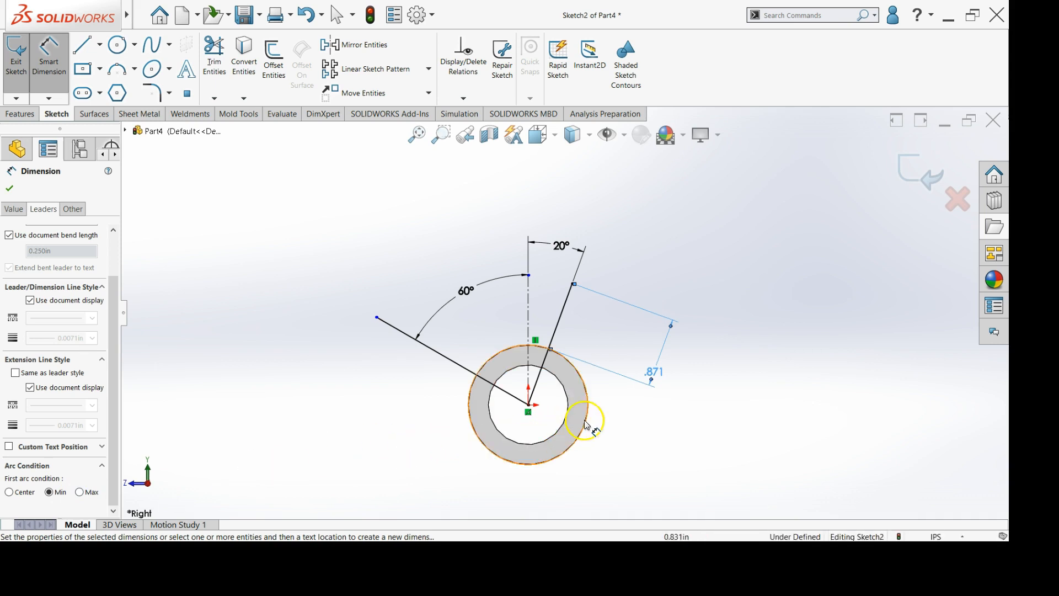
pyautogui.doubleClick(654, 372)
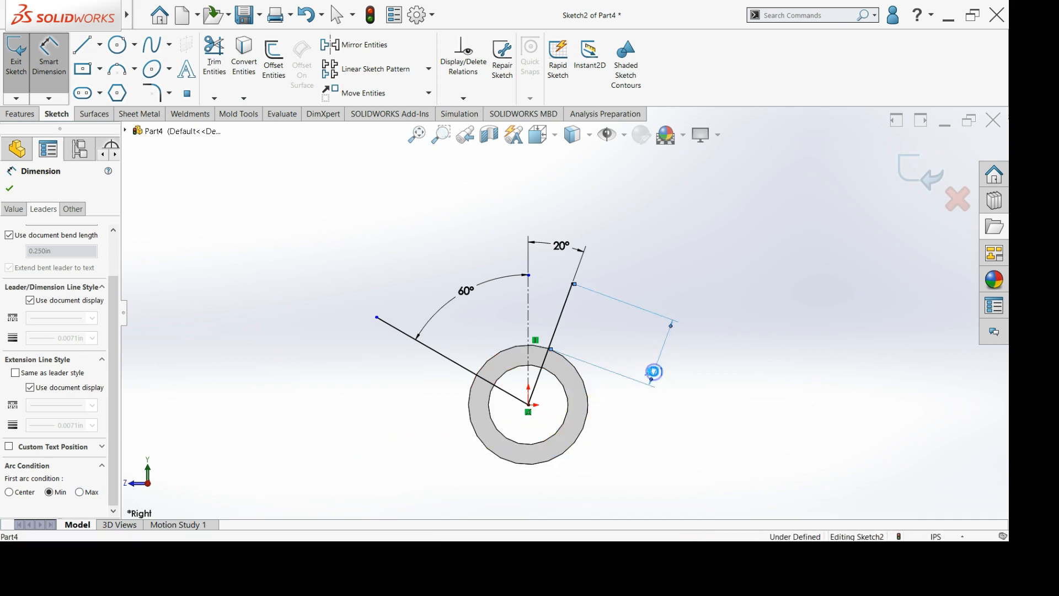
pyautogui.write('3')
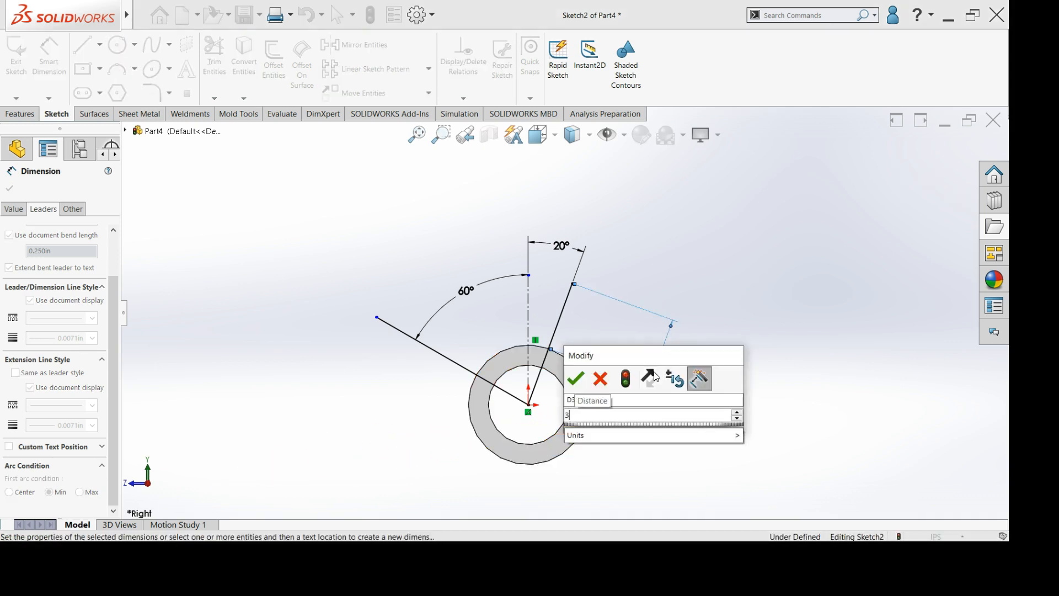
pyautogui.press('Escape')
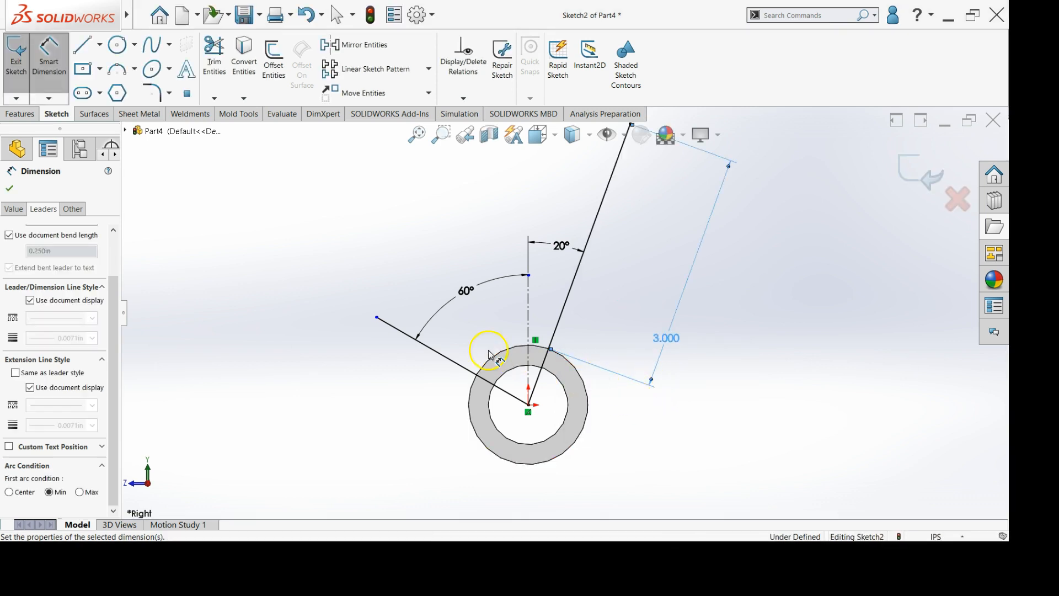
# Dimension the distance from the left sloping line's upper endpoint to the tube's outer circle, aligned with the line
pyautogui.click(377, 317)
pyautogui.click(473, 391)
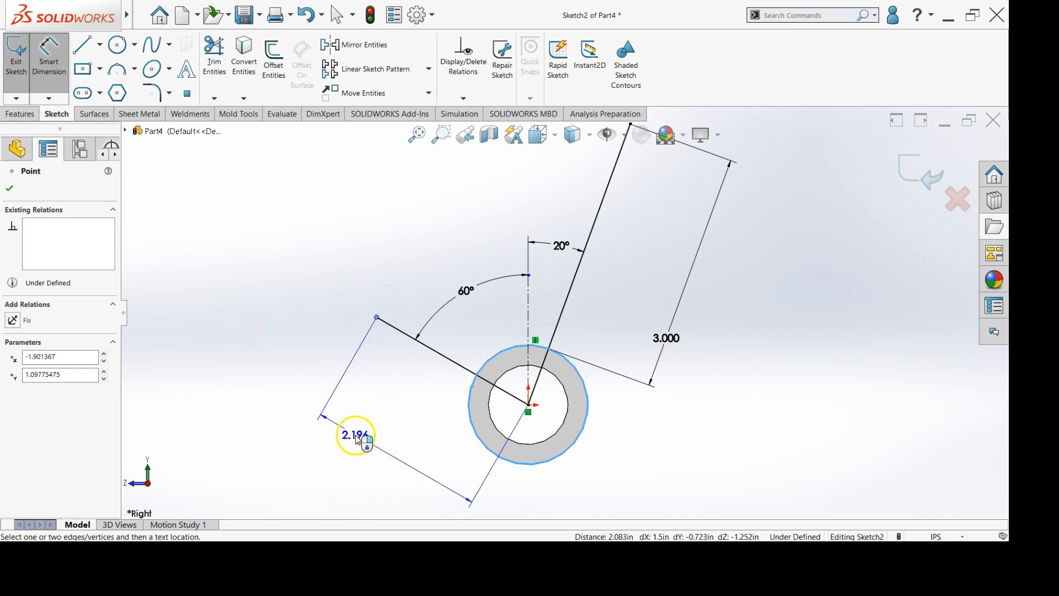
pyautogui.click(358, 439)
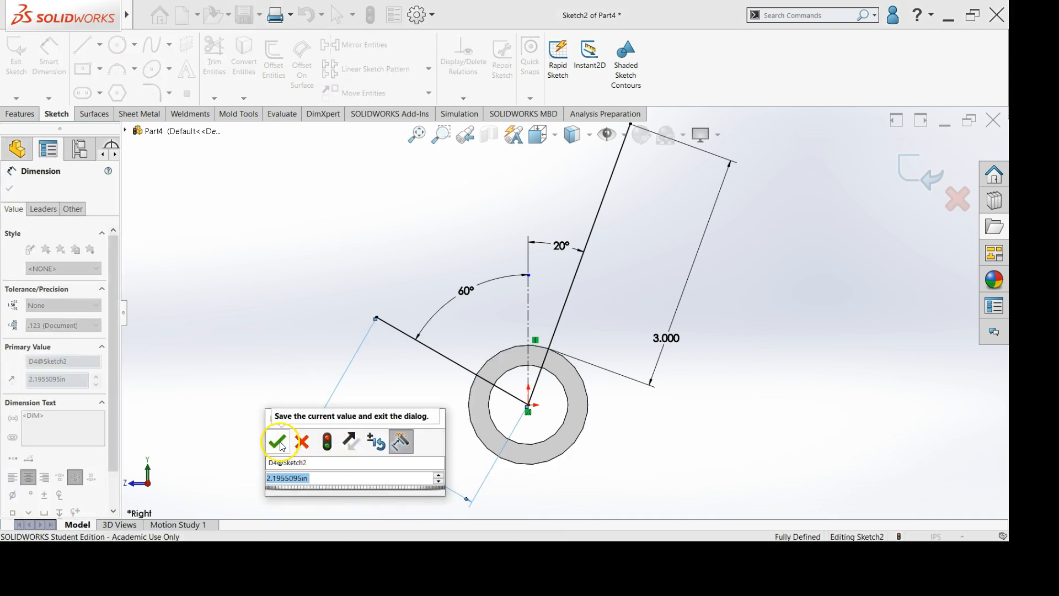
pyautogui.click(277, 441)
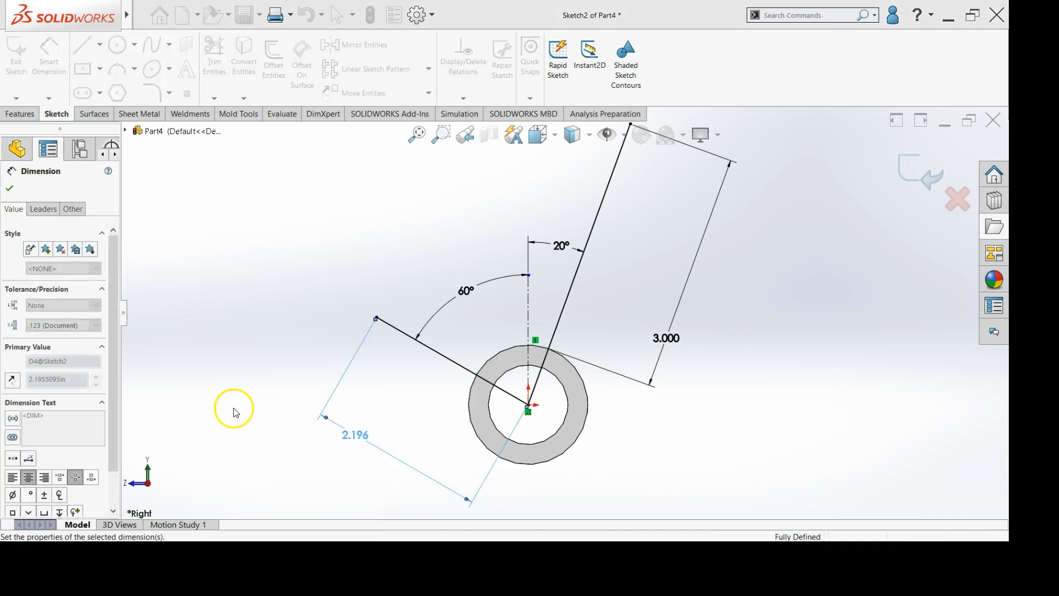
# Set the left line's distance dimension to the Min arc condition and its value to 3 in
pyautogui.click(48, 212)
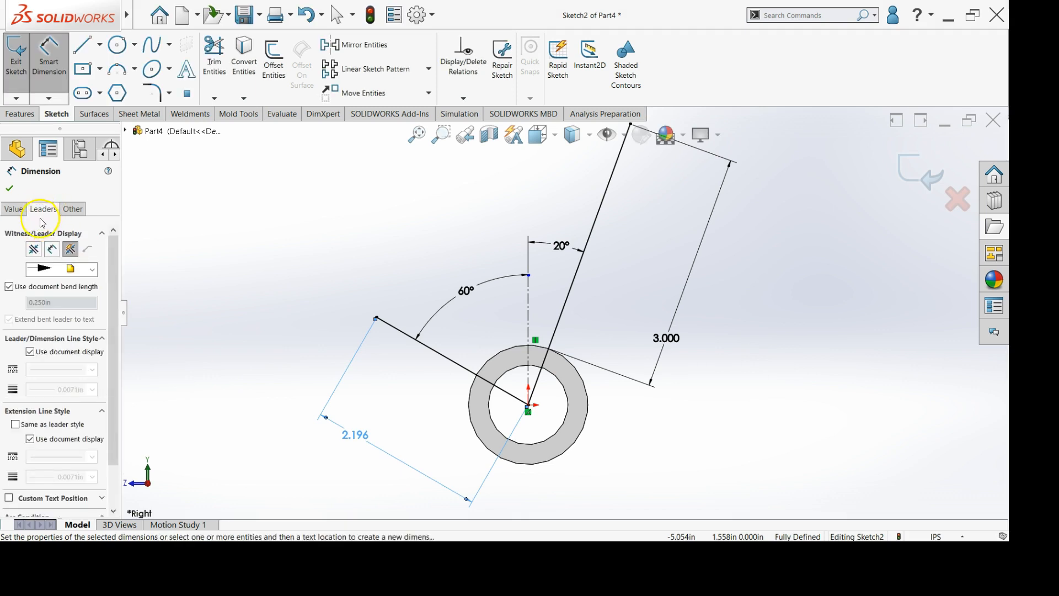
pyautogui.scroll(-3, 108, 259)
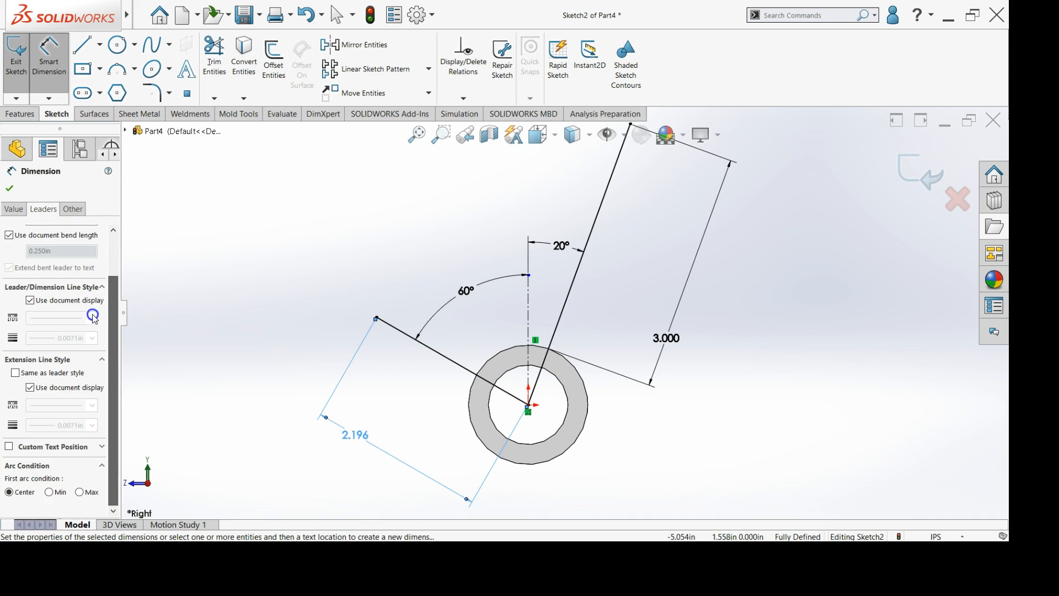
pyautogui.click(50, 491)
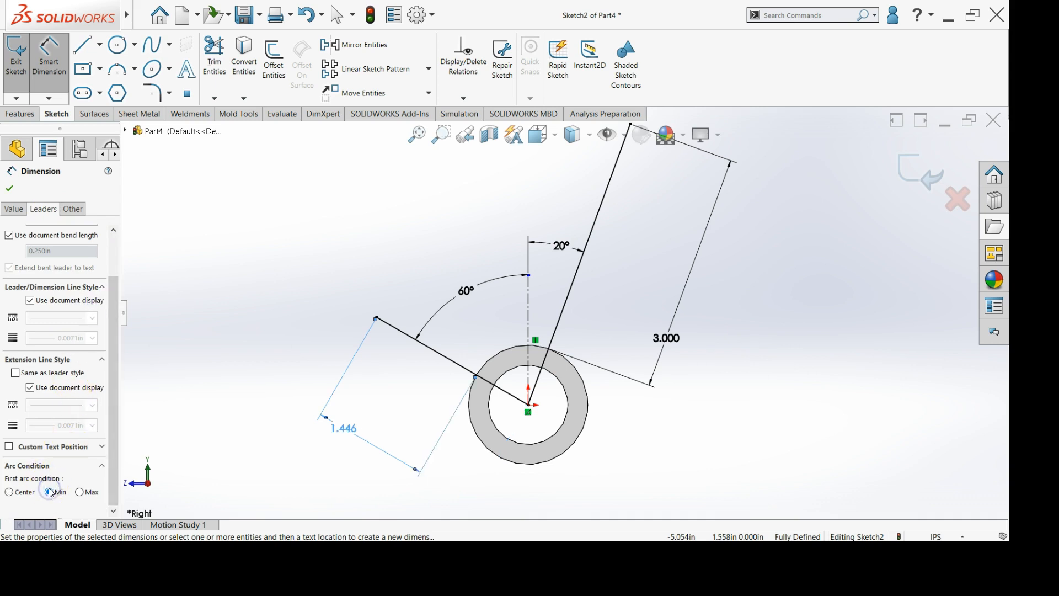
pyautogui.doubleClick(352, 428)
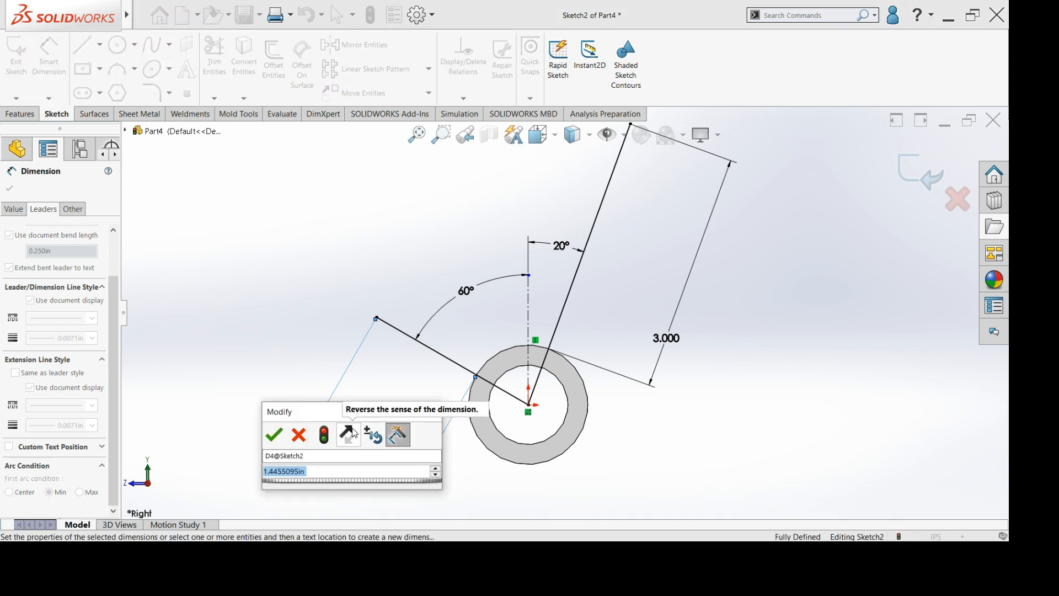
pyautogui.press('Return')
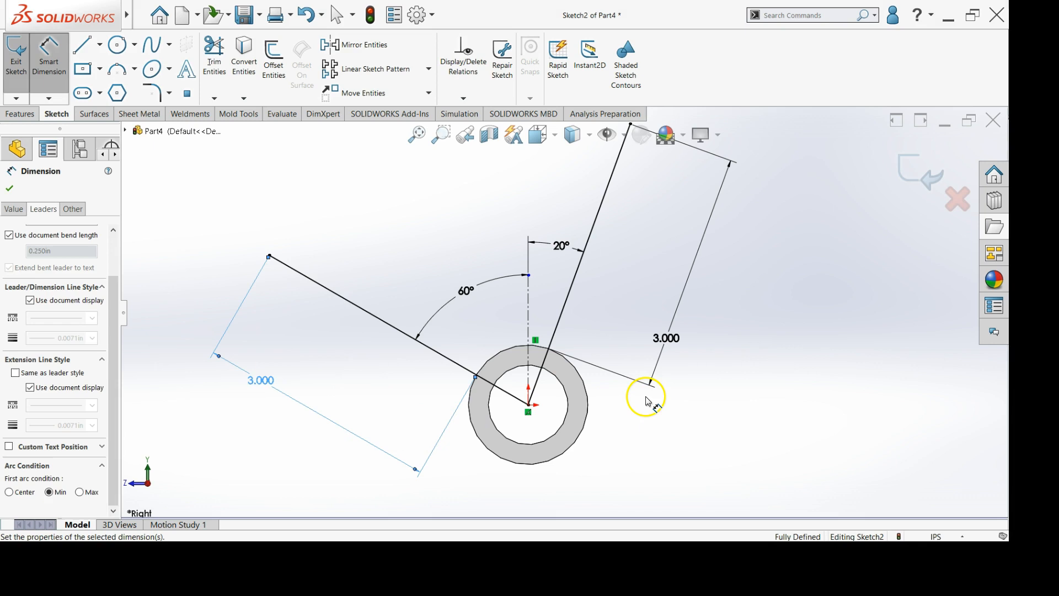
# End the Smart Dimension command and exit the reference sketch of the two sloping lines
pyautogui.scroll(1, 686, 348)
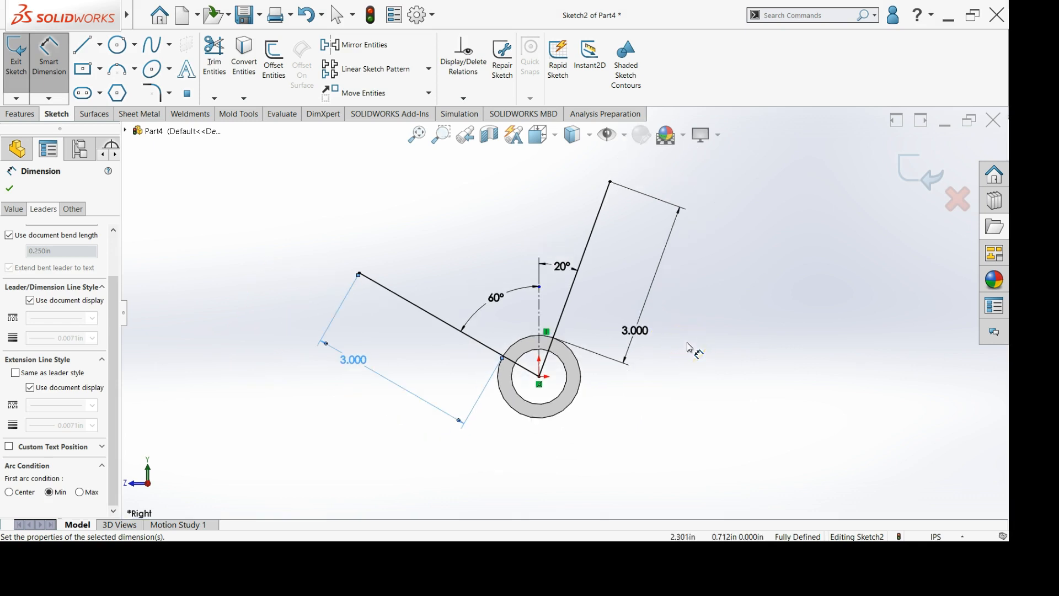
pyautogui.click(690, 347)
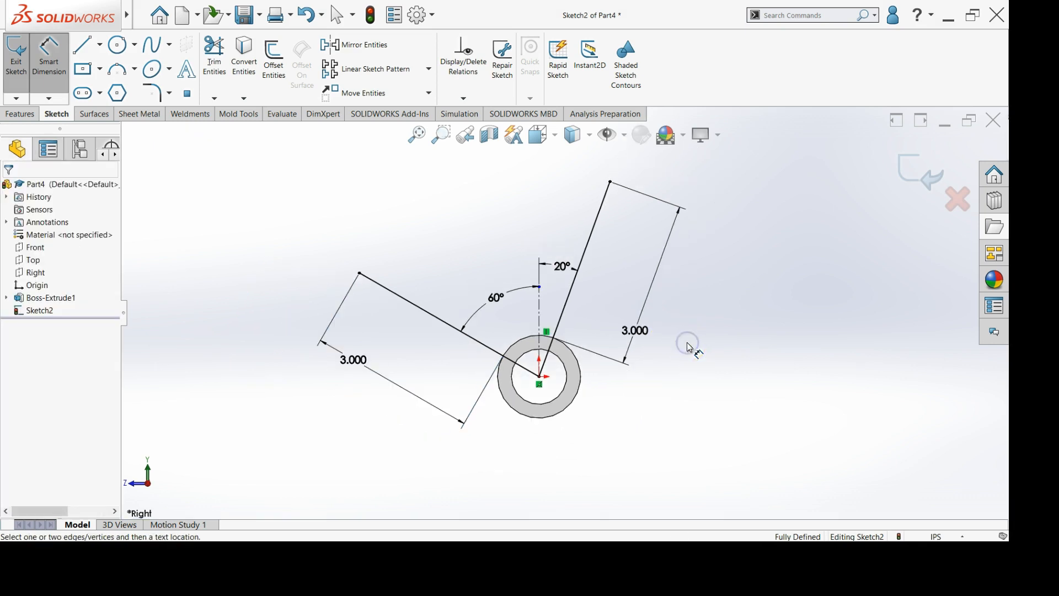
pyautogui.rightClick(689, 347)
pyautogui.click(716, 377)
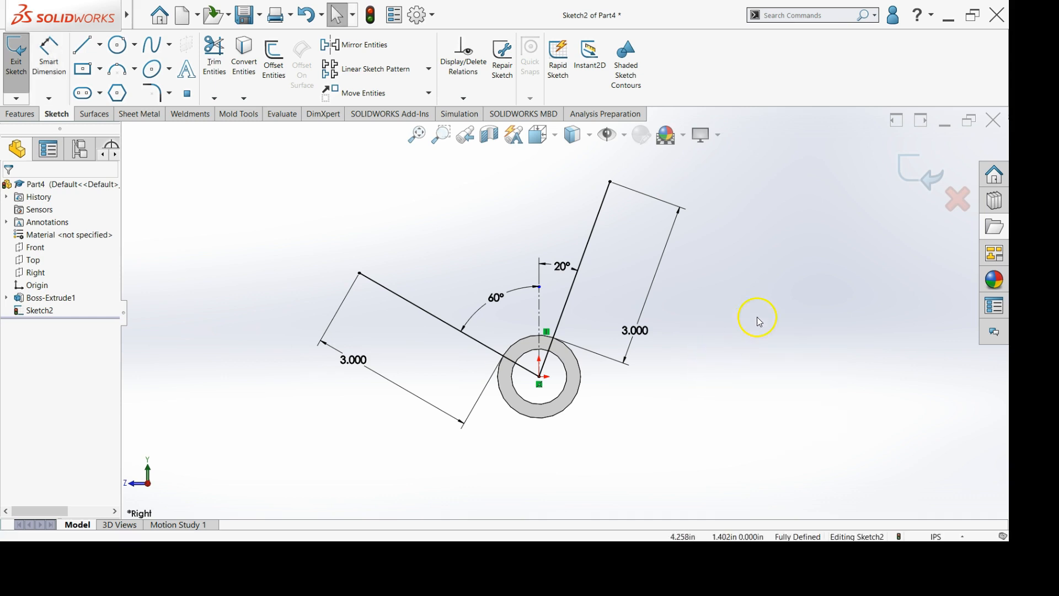
pyautogui.click(925, 171)
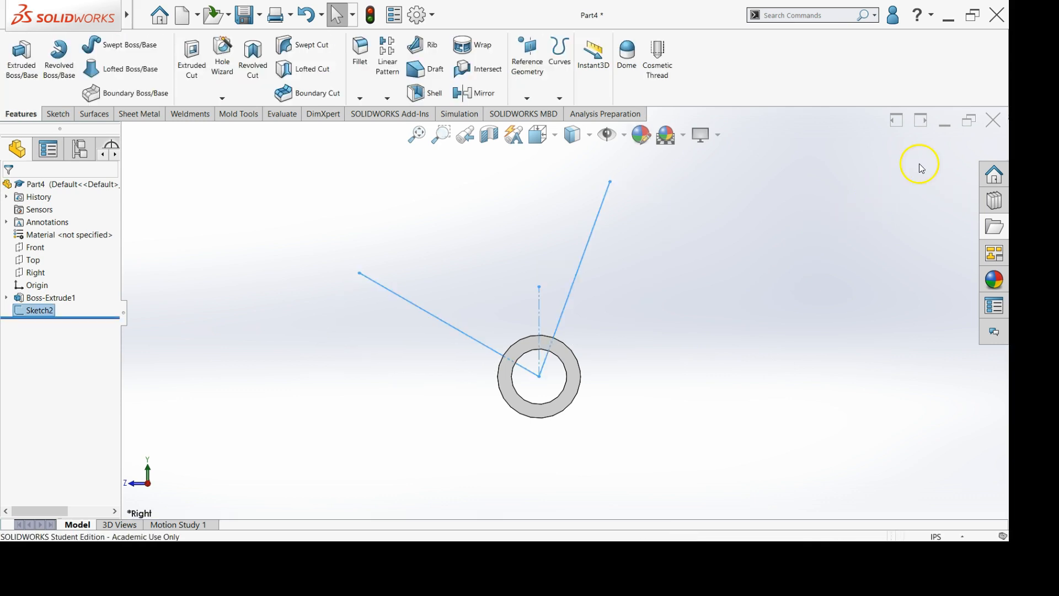
# Create a reference plane through the right sloping line's upper endpoint, perpendicular to that line
pyautogui.click(533, 81)
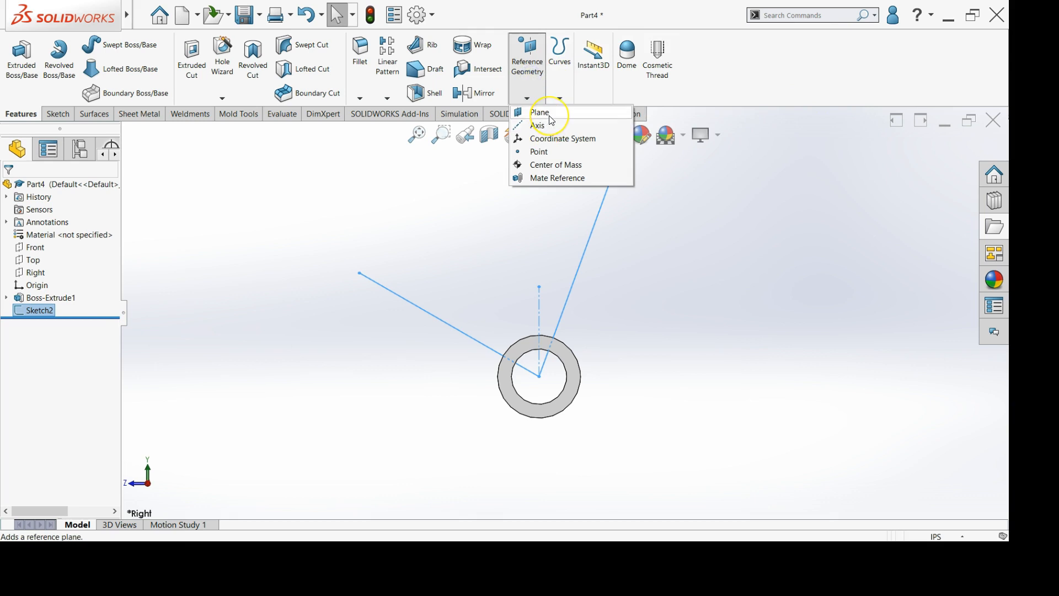
pyautogui.click(551, 114)
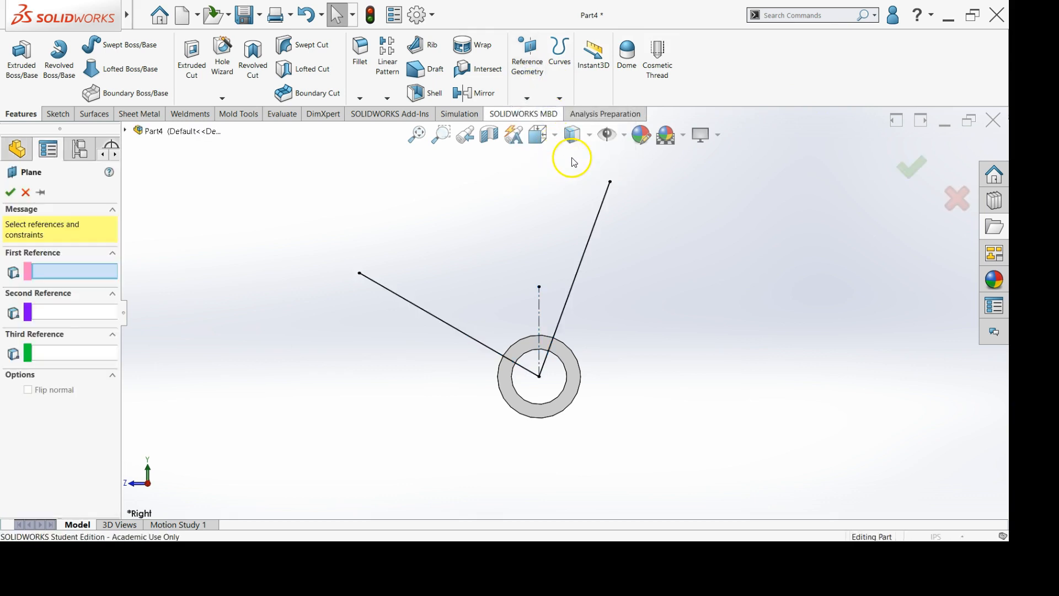
pyautogui.click(609, 182)
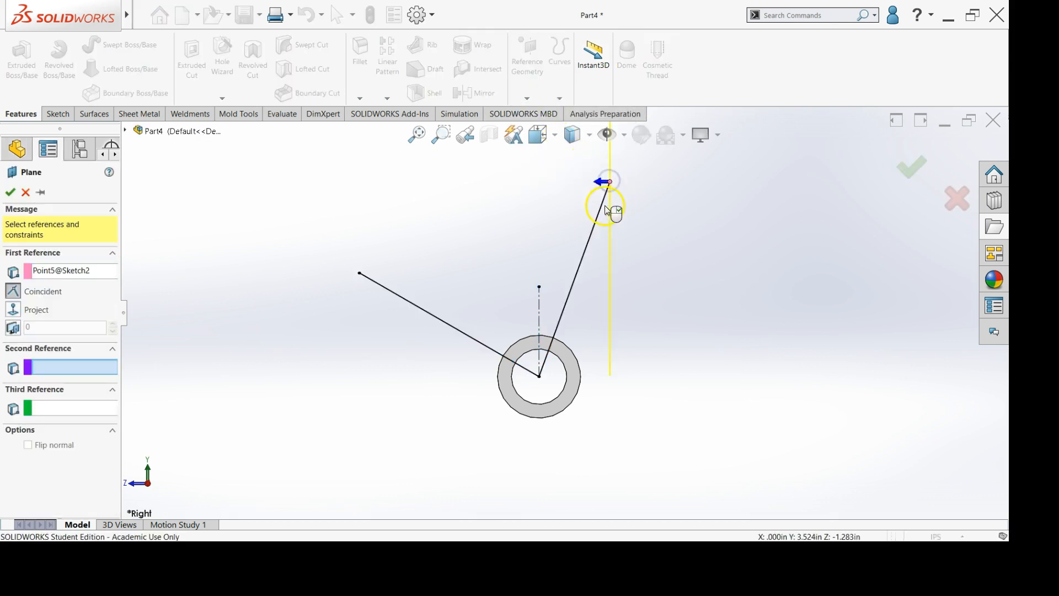
pyautogui.click(601, 221)
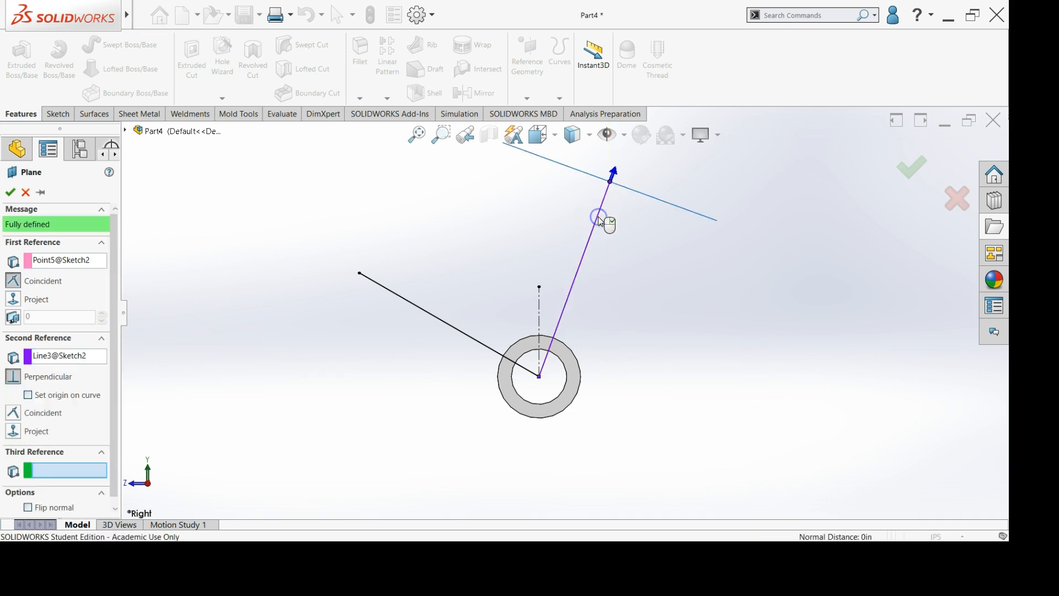
pyautogui.moveTo(612, 226); pyautogui.dragTo(571, 284, button='middle')
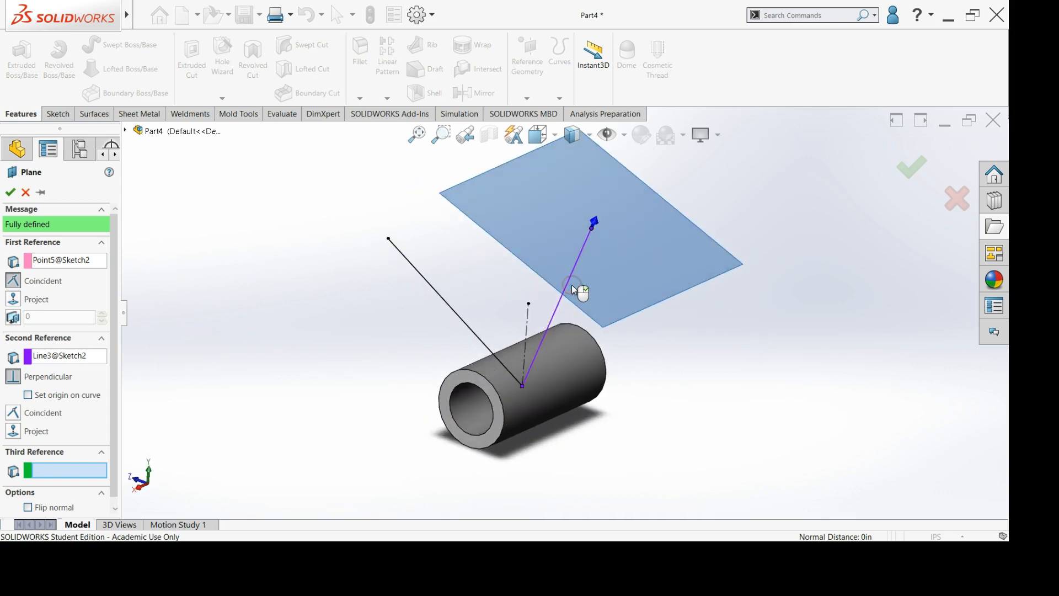
pyautogui.click(908, 177)
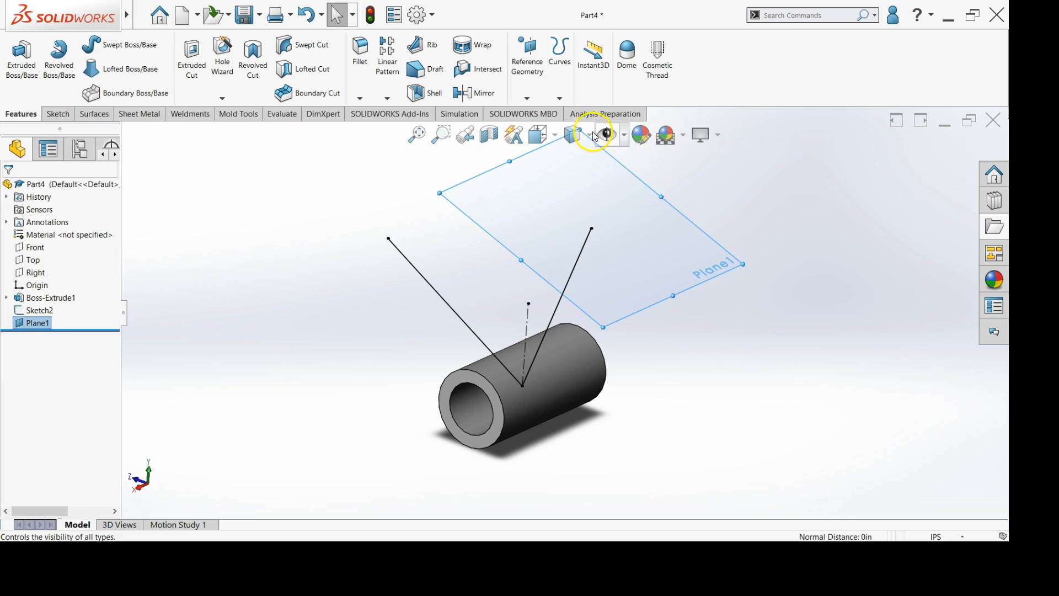
pyautogui.click(754, 193)
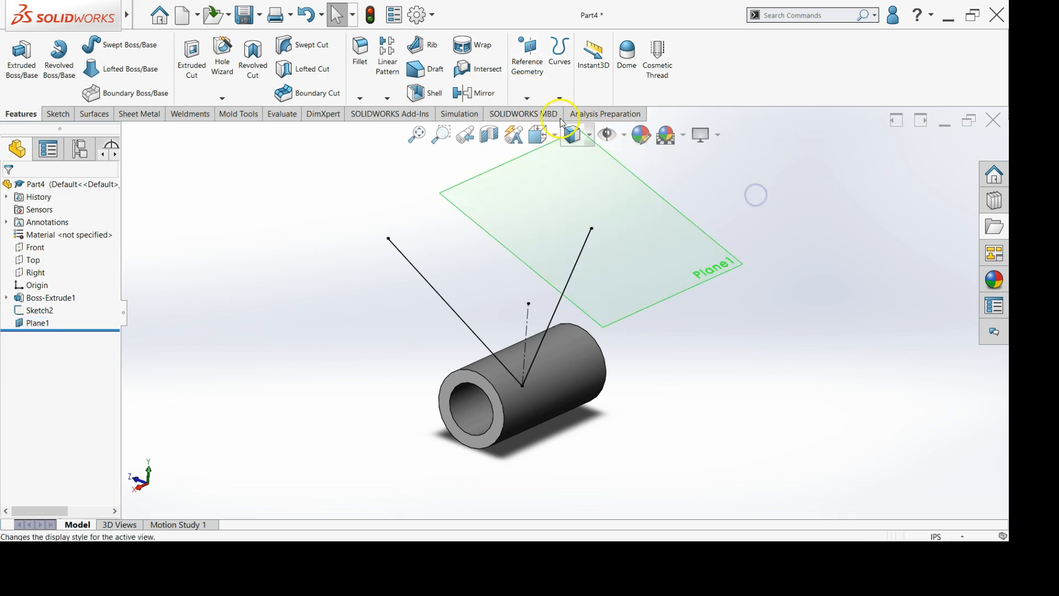
# Create a second reference plane through the left sloping line's upper endpoint, perpendicular to that line
pyautogui.click(522, 88)
pyautogui.click(532, 113)
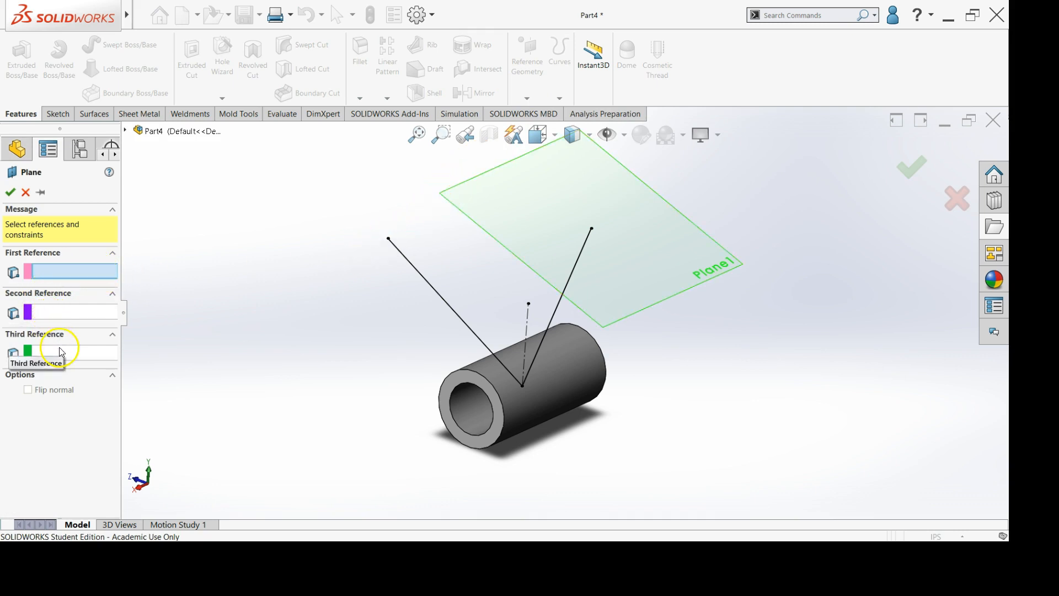
pyautogui.click(388, 239)
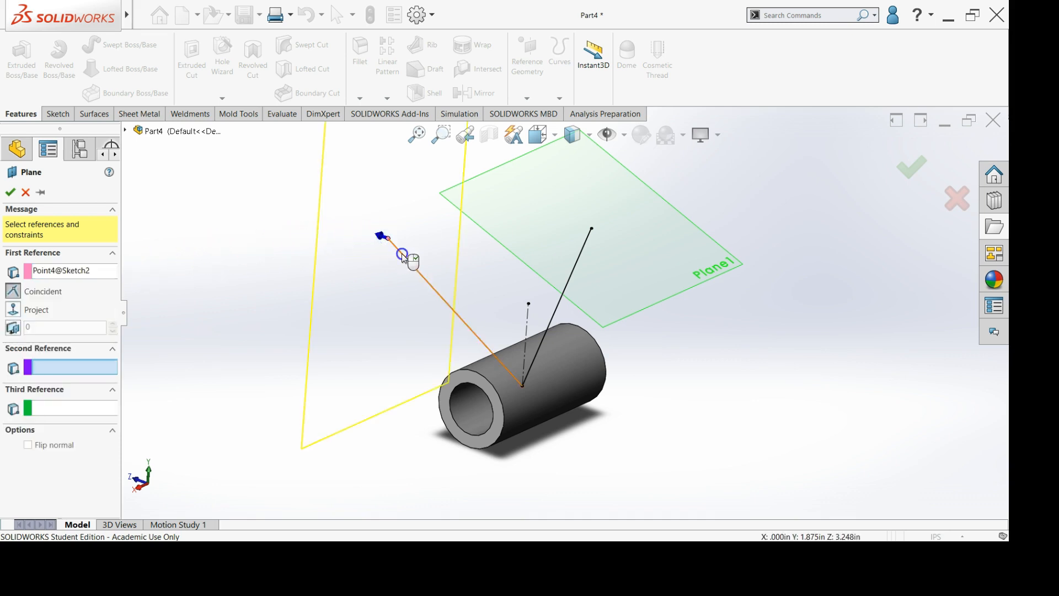
pyautogui.click(403, 258)
pyautogui.moveTo(416, 305)
pyautogui.mouseDown(button='middle')
pyautogui.moveTo(485, 296)
pyautogui.moveTo(406, 292)
pyautogui.mouseUp(button='middle')
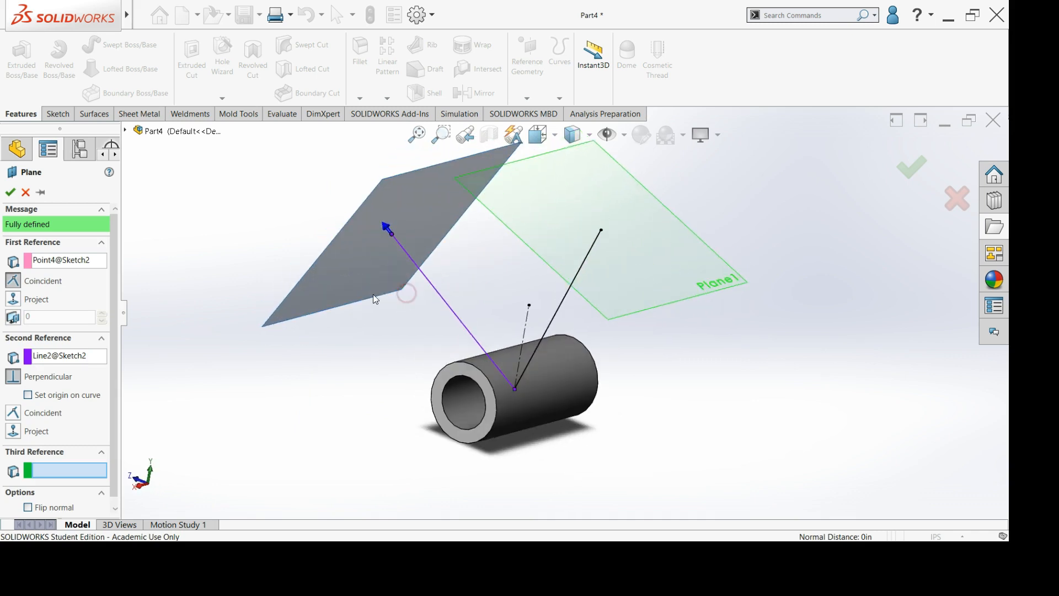
pyautogui.click(14, 194)
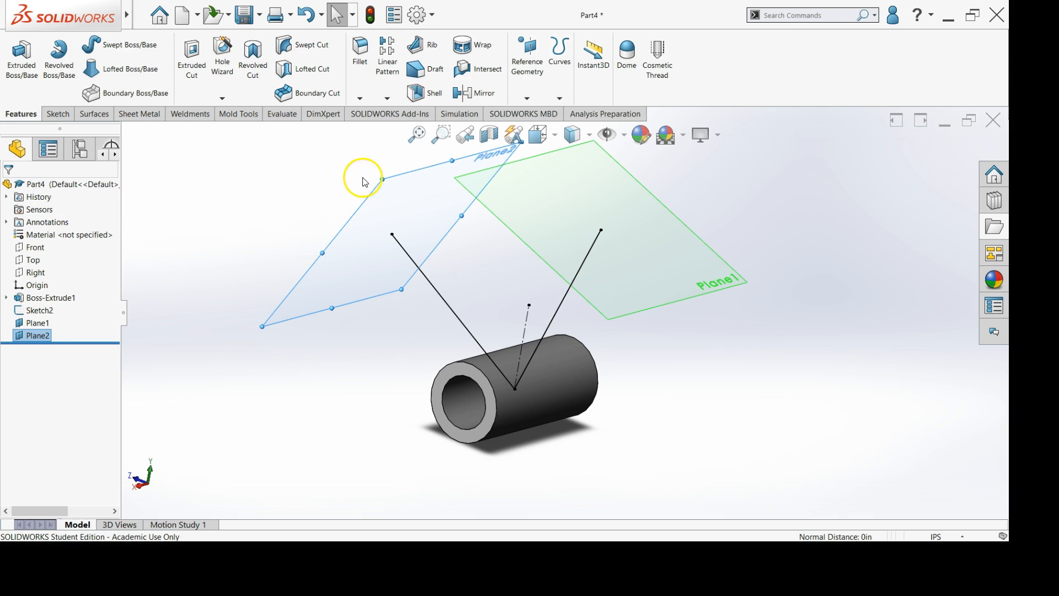
# On Plane1, sketch two concentric circles of about 1.66 in and 1.07 in radius, centered on the right sloping line's endpoint
pyautogui.click(599, 188)
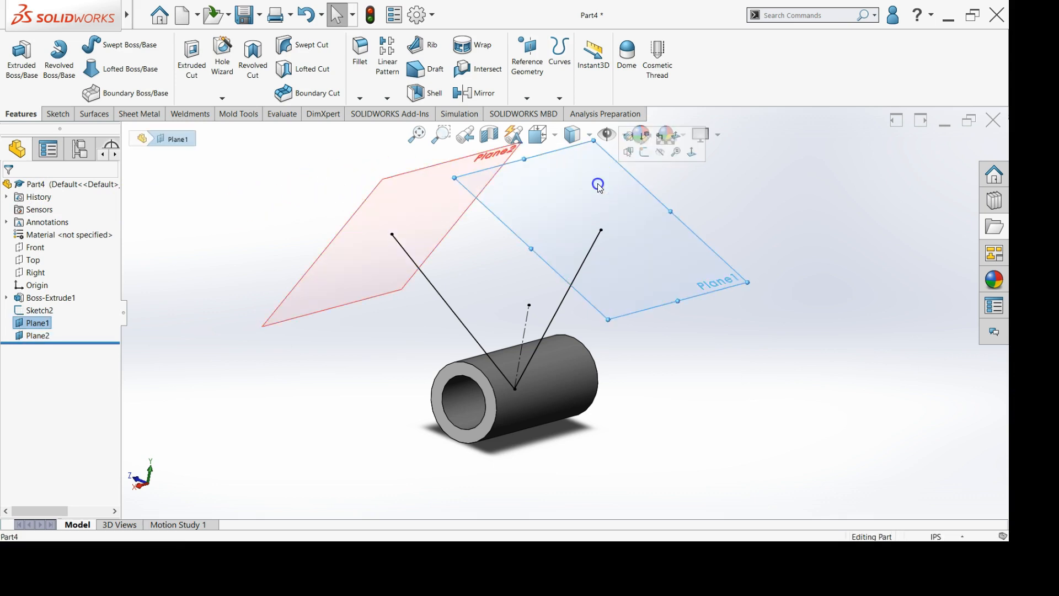
pyautogui.click(643, 152)
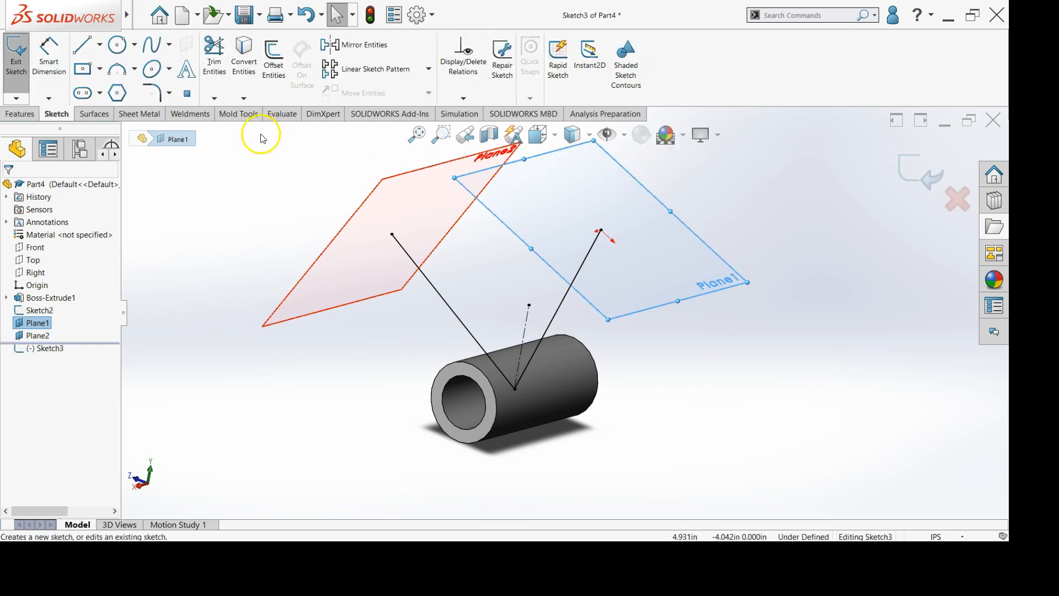
pyautogui.click(118, 46)
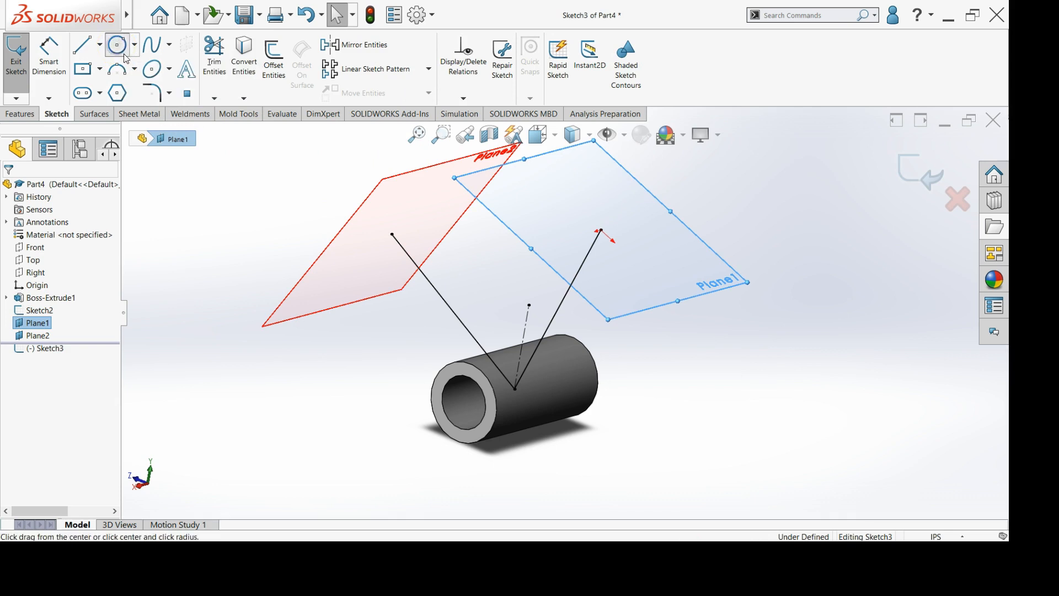
pyautogui.click(601, 231)
pyautogui.click(629, 192)
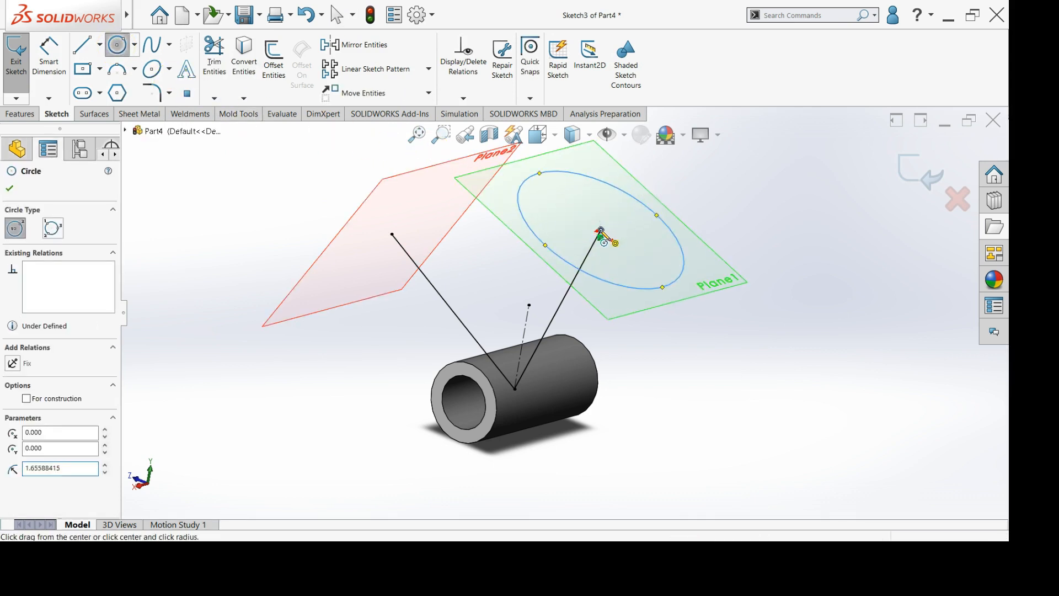
pyautogui.click(601, 230)
pyautogui.click(620, 208)
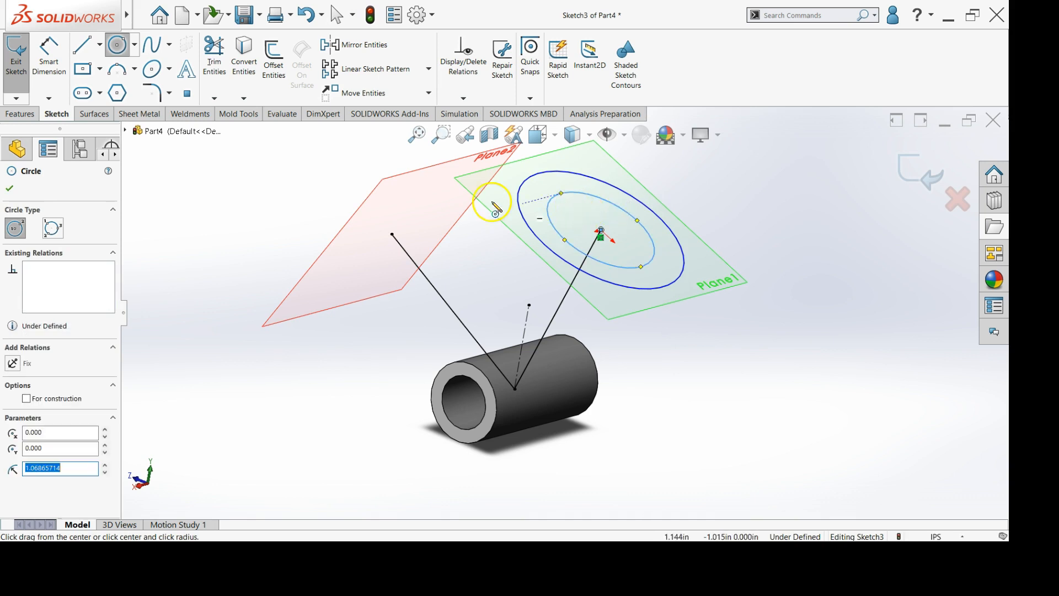
# Dimension the radial gap between the two concentric circles on Plane1 and set it to 0.125 in
pyautogui.click(52, 78)
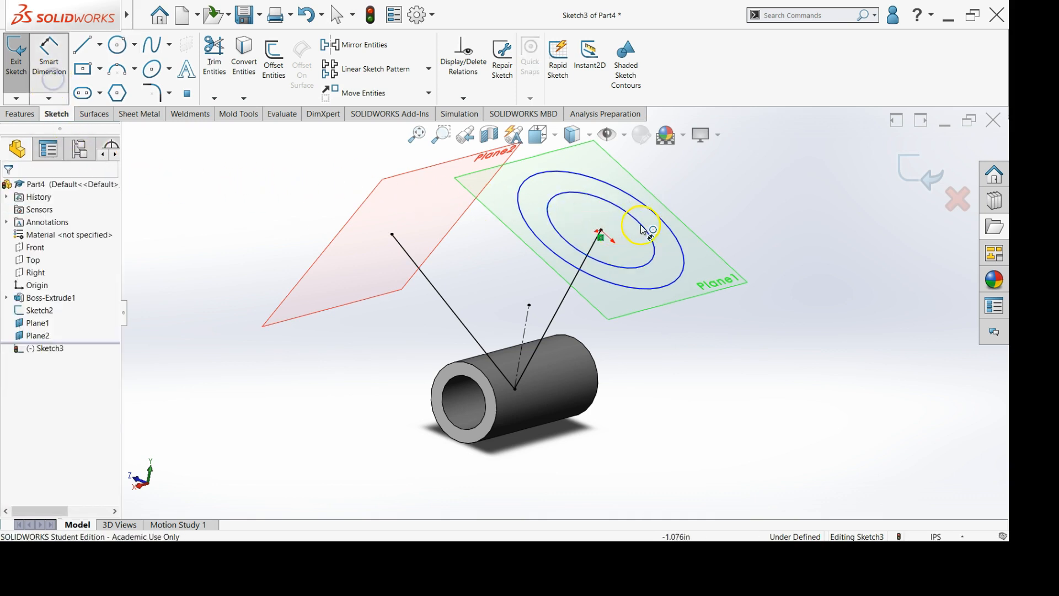
pyautogui.click(656, 217)
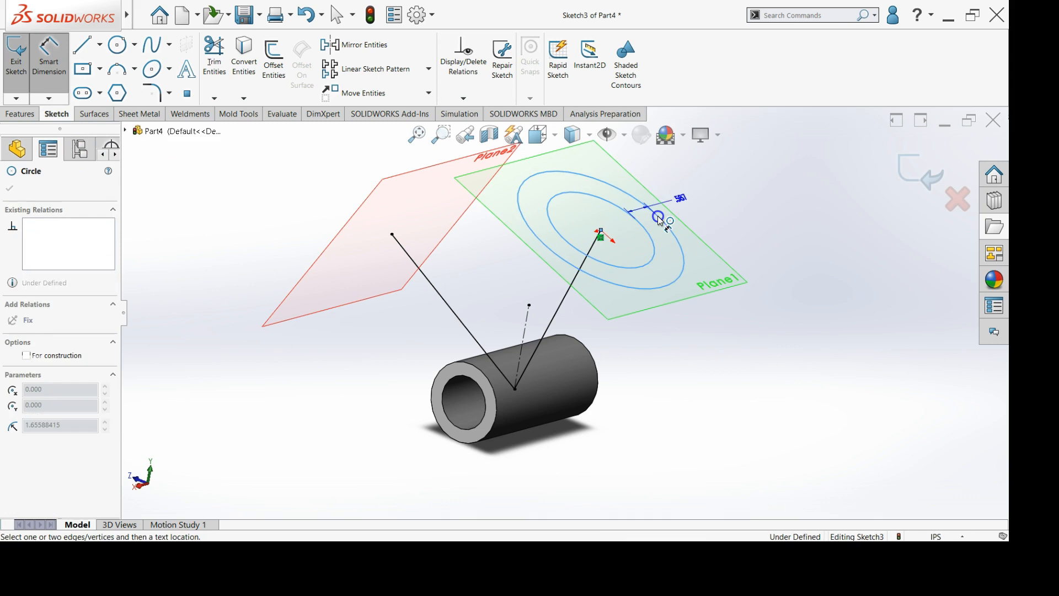
pyautogui.click(696, 197)
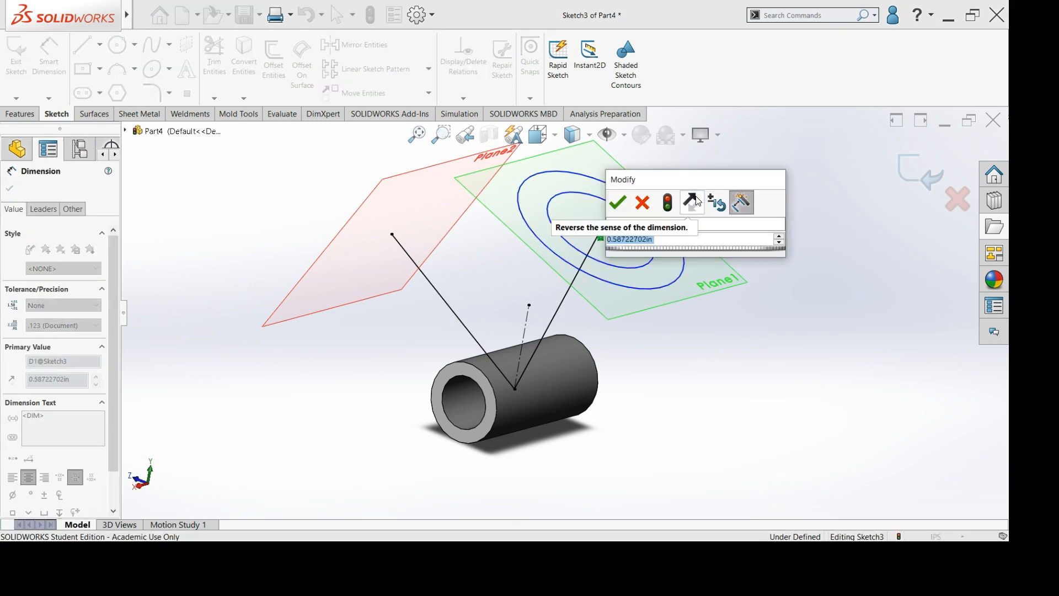
pyautogui.write('.125')
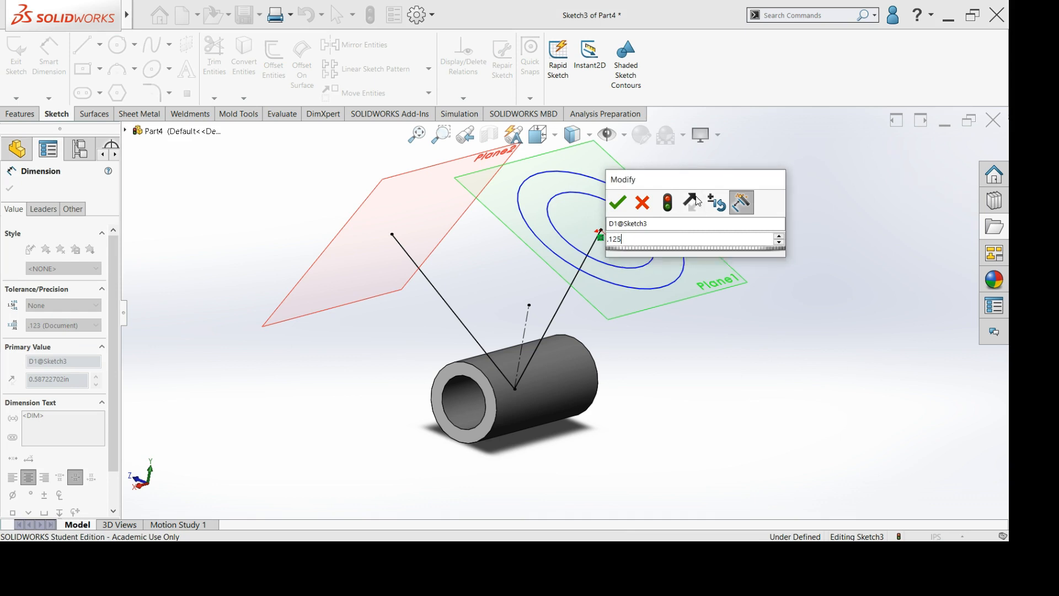
pyautogui.press('Return')
pyautogui.click(731, 219)
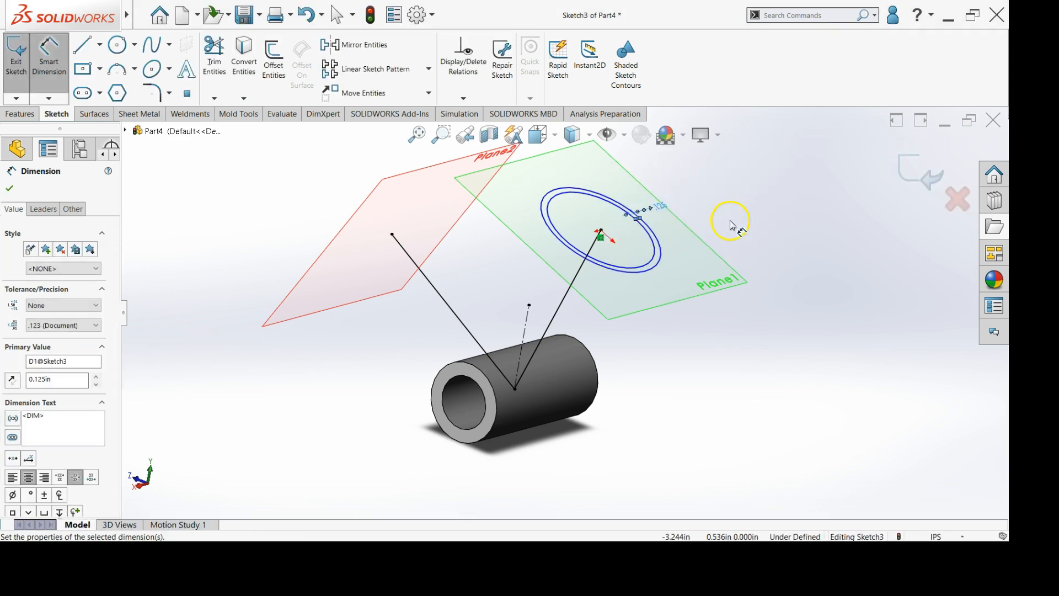
# Dimension the outer circle on Plane1 and set its diameter to 1.125 in
pyautogui.moveTo(692, 200)
pyautogui.mouseDown(button='middle')
pyautogui.moveTo(654, 241)
pyautogui.moveTo(674, 286)
pyautogui.moveTo(712, 302)
pyautogui.mouseUp(button='middle')
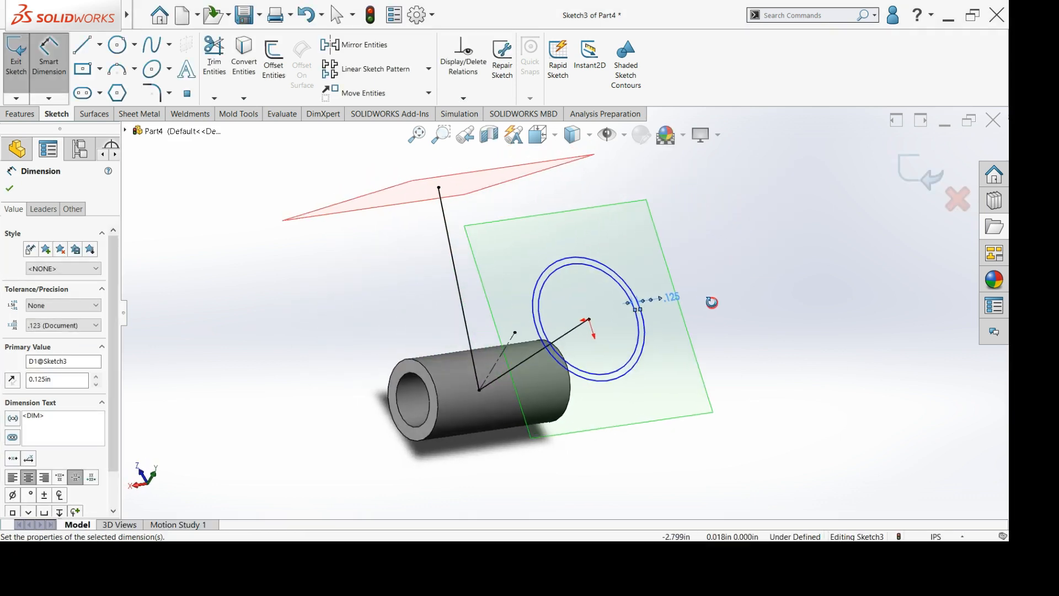
pyautogui.click(622, 278)
pyautogui.click(694, 221)
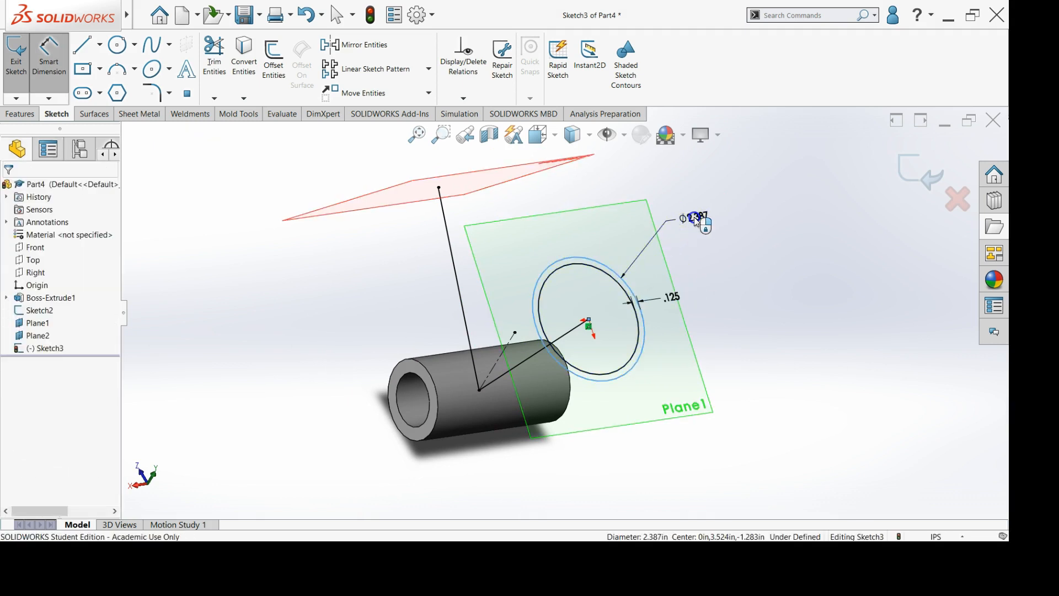
pyautogui.click(695, 220)
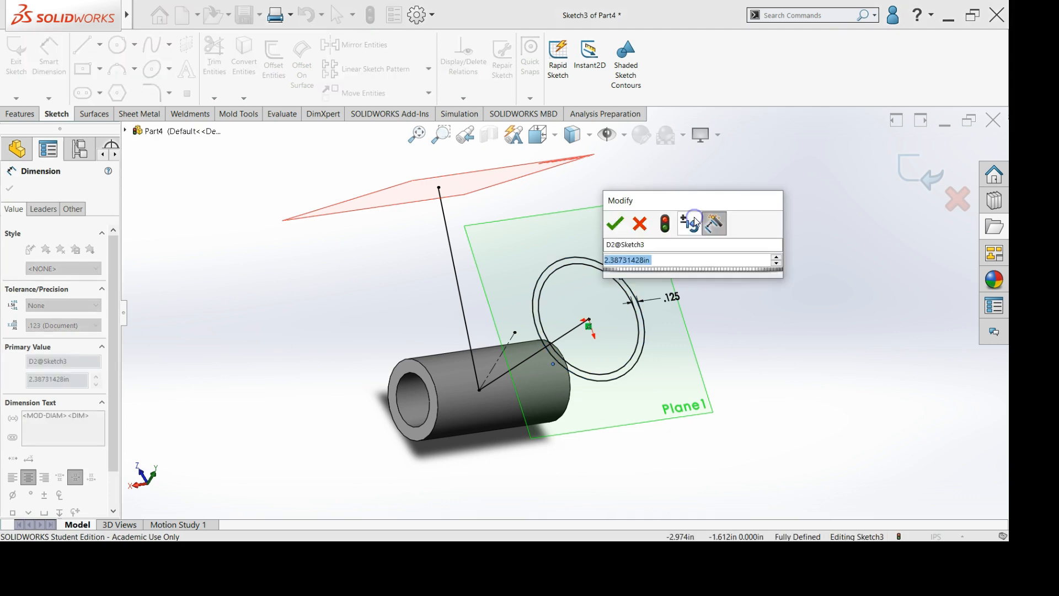
pyautogui.write('1.125')
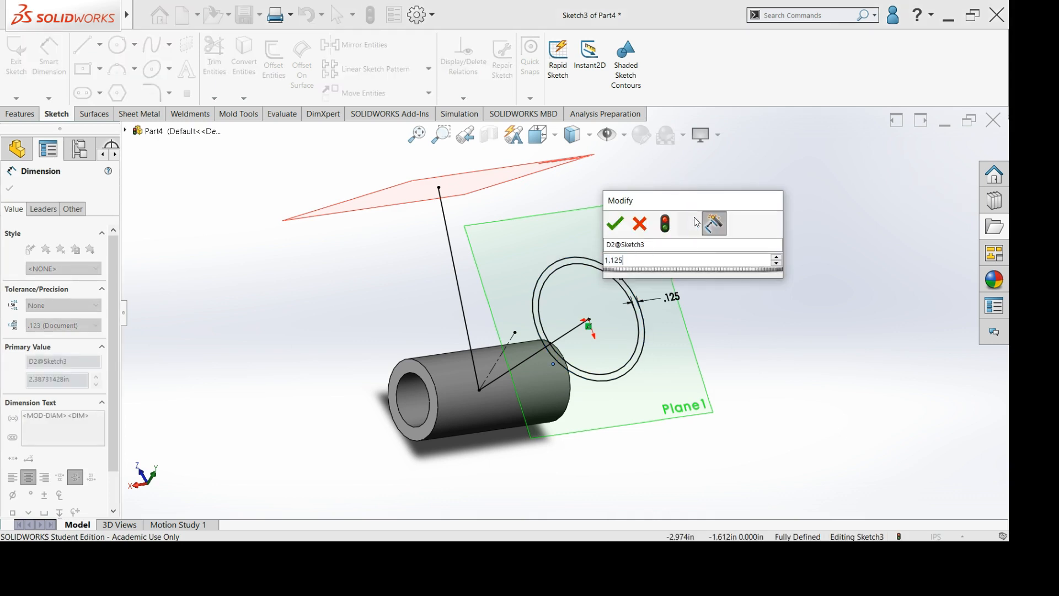
pyautogui.press('Escape')
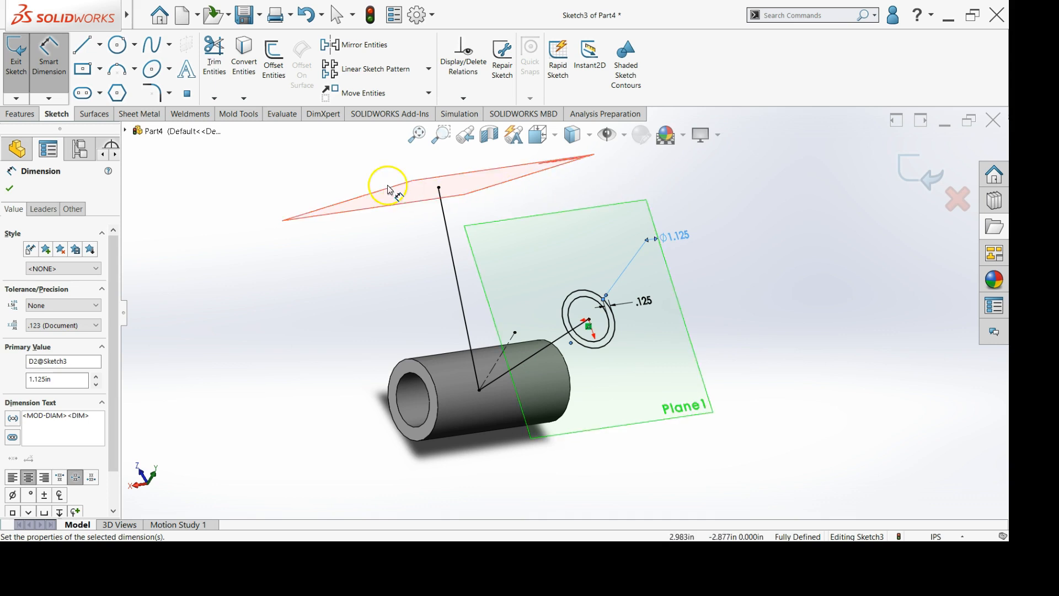
# Extrude the Plane1 ring profile in the reversed direction toward the horizontal tube with the Up To Next end condition, merging the result
pyautogui.click(22, 114)
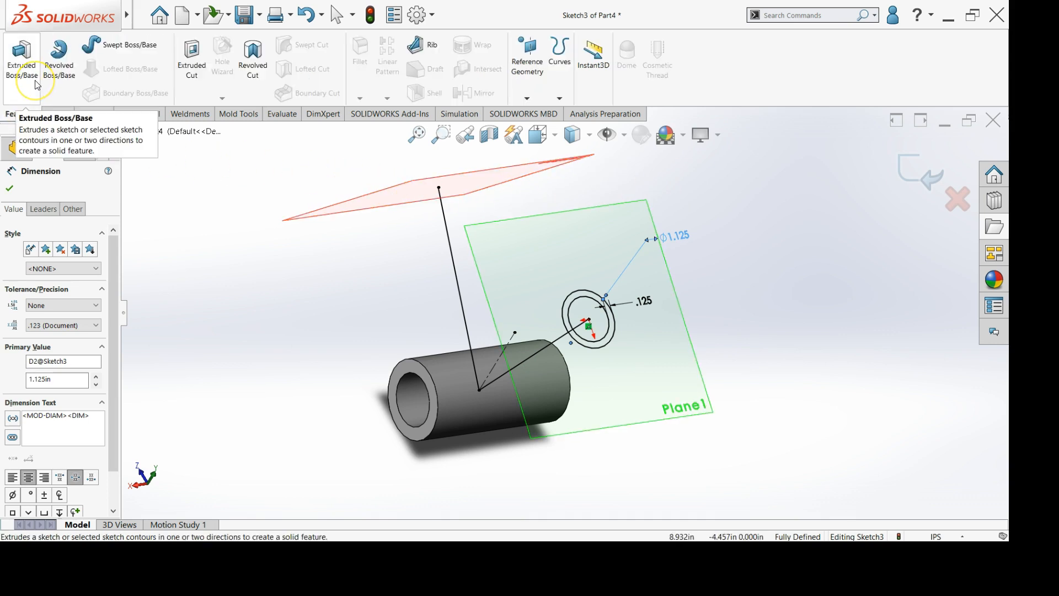
pyautogui.click(34, 80)
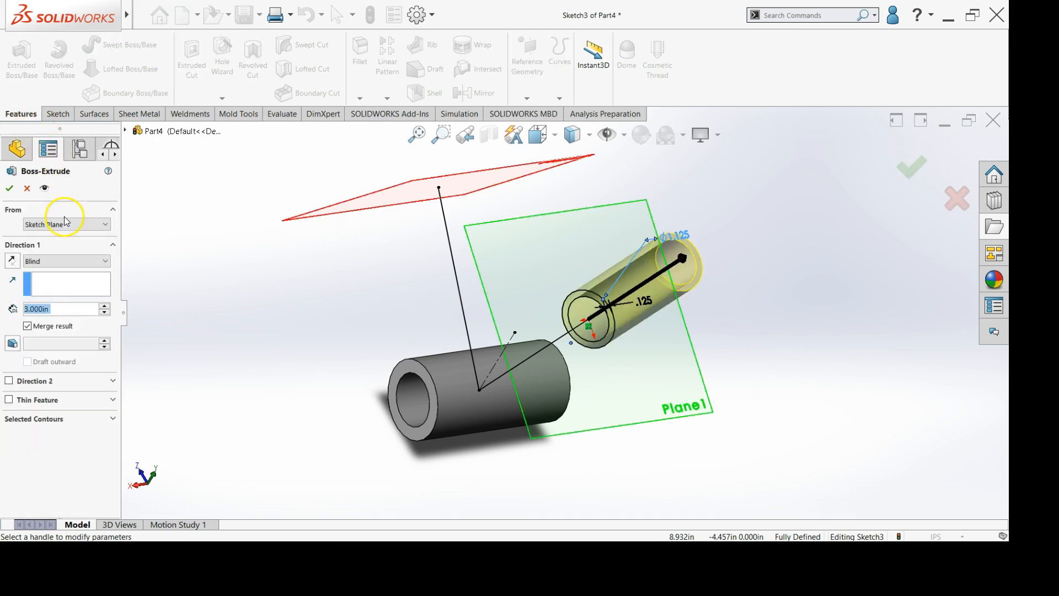
pyautogui.click(63, 260)
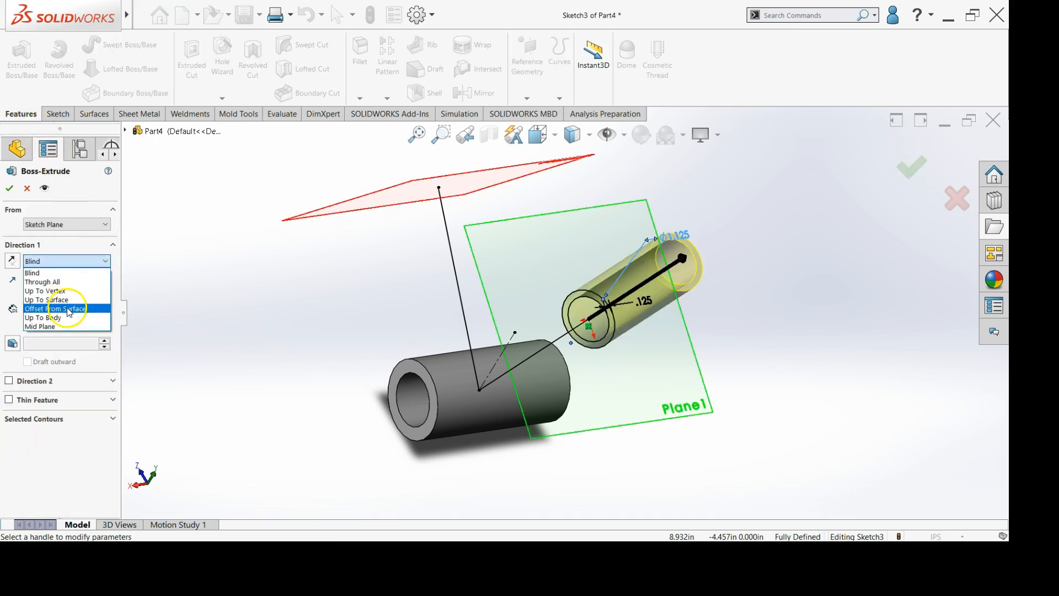
pyautogui.click(10, 264)
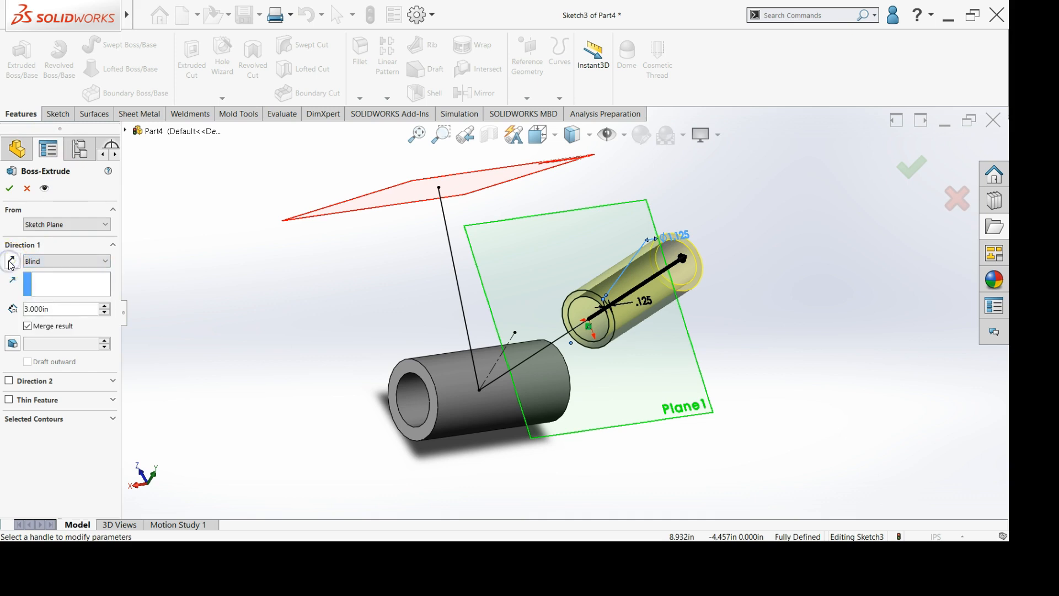
pyautogui.click(13, 263)
pyautogui.click(13, 261)
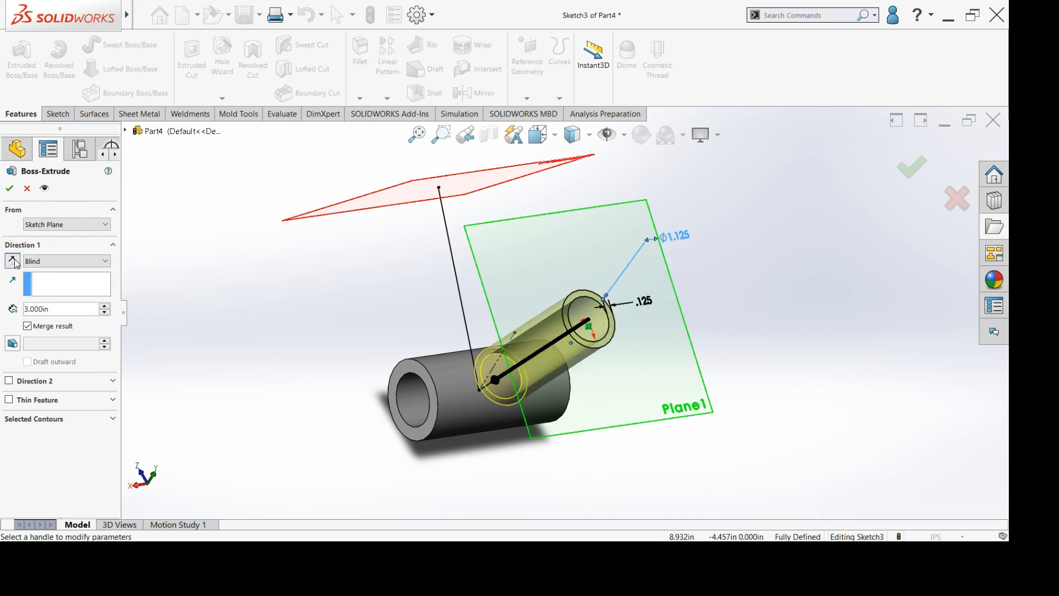
pyautogui.click(45, 261)
pyautogui.click(66, 291)
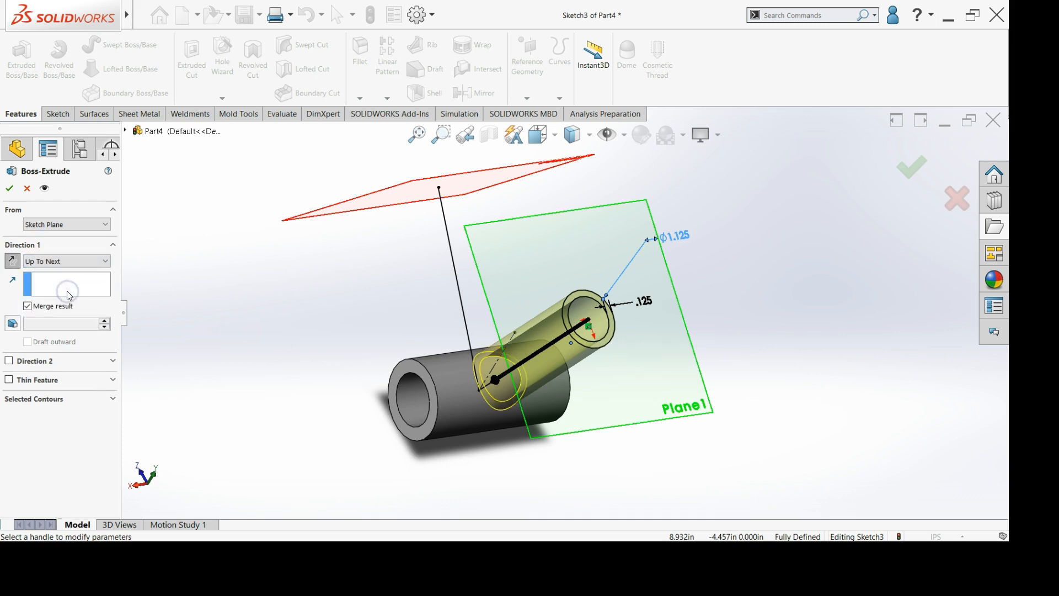
pyautogui.click(305, 380)
pyautogui.moveTo(305, 380)
pyautogui.mouseDown(button='middle')
pyautogui.moveTo(349, 345)
pyautogui.moveTo(311, 394)
pyautogui.mouseUp(button='middle')
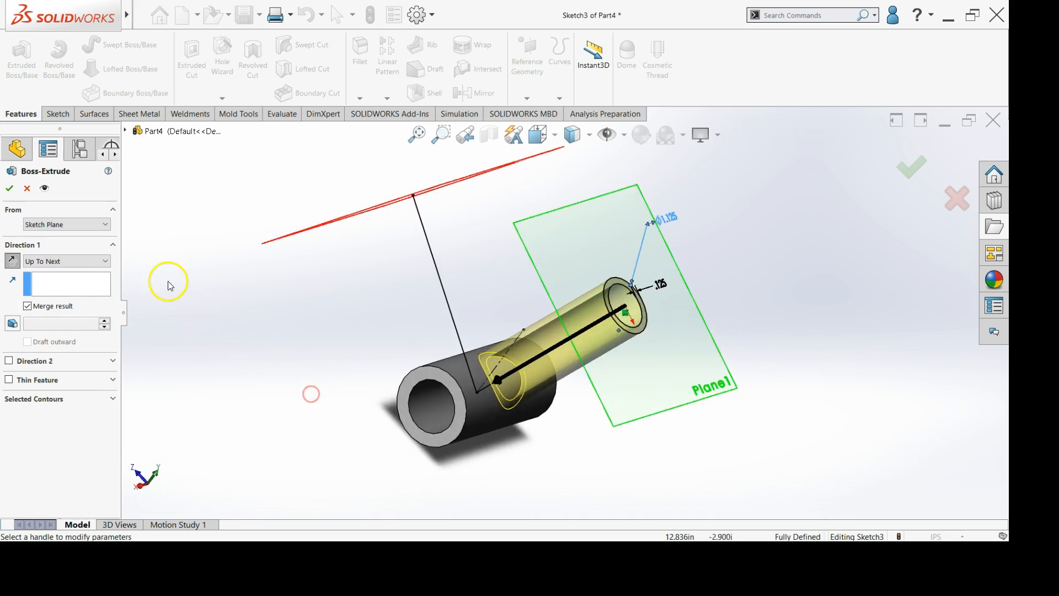
pyautogui.click(10, 188)
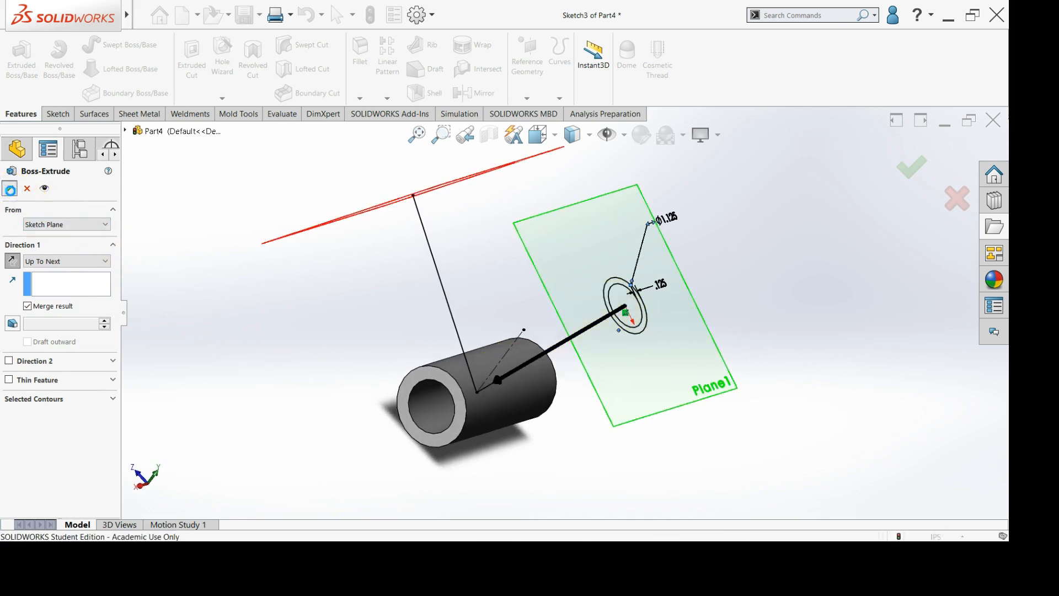
# On Plane2, sketch two concentric circles of about 0.65 in and 0.41 in radius, centered on the other sloping line's endpoint
pyautogui.moveTo(208, 267); pyautogui.dragTo(270, 369, button='middle')
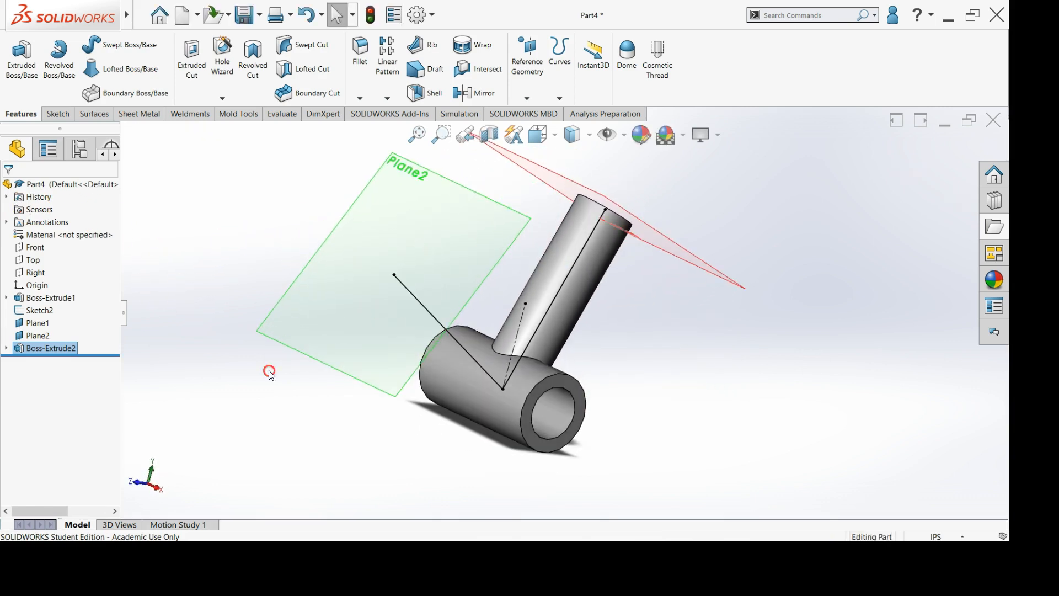
pyautogui.click(316, 292)
pyautogui.click(362, 261)
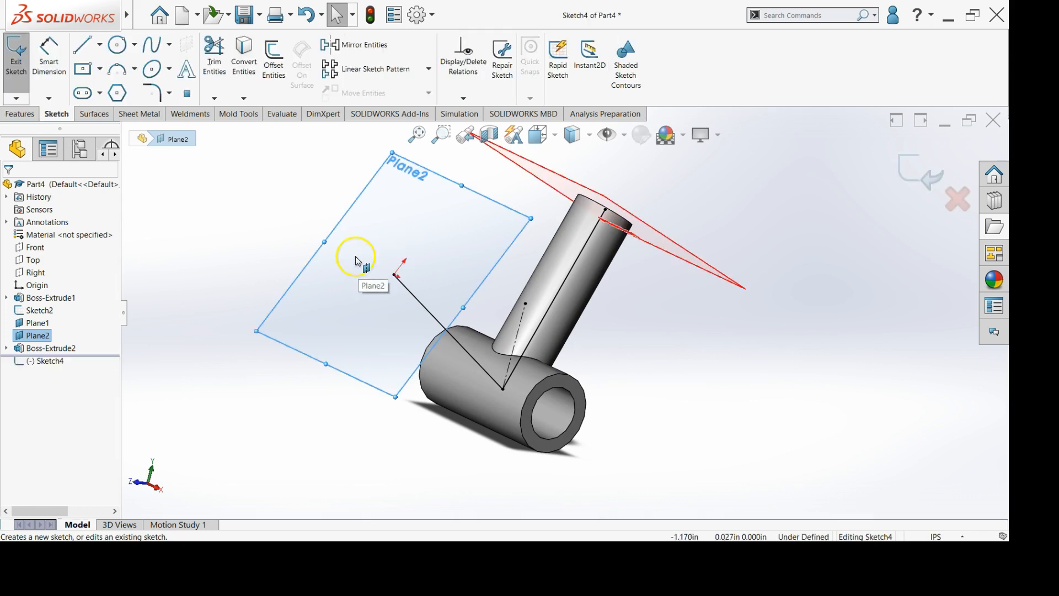
pyautogui.click(118, 44)
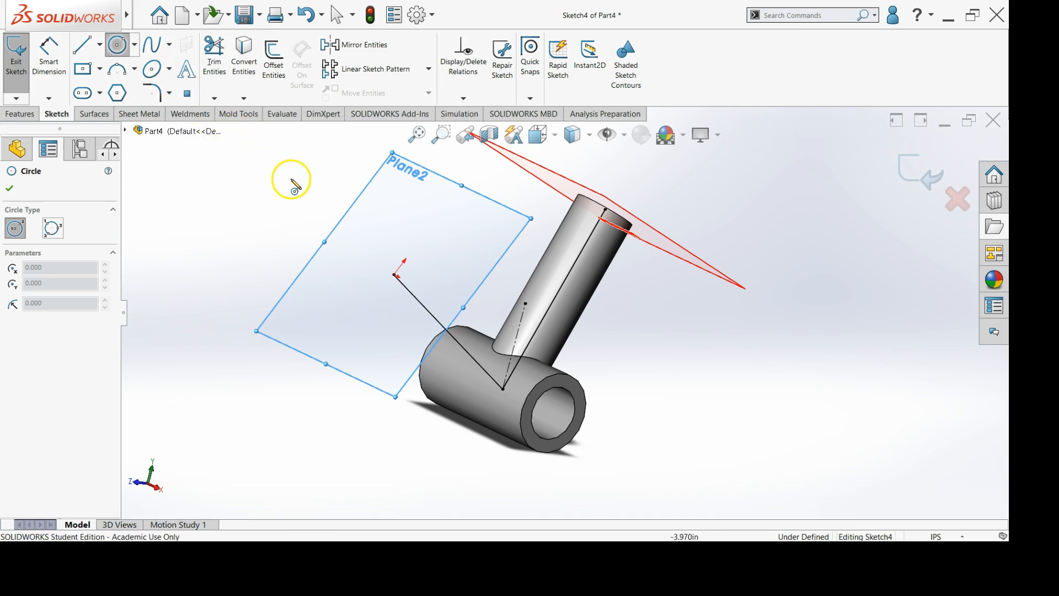
pyautogui.click(394, 274)
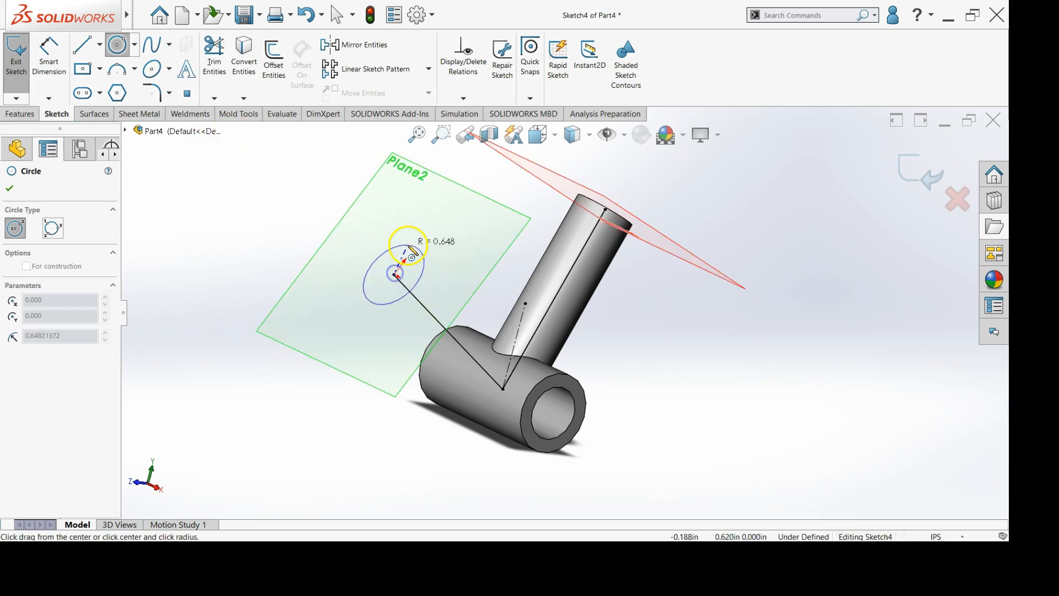
pyautogui.click(411, 246)
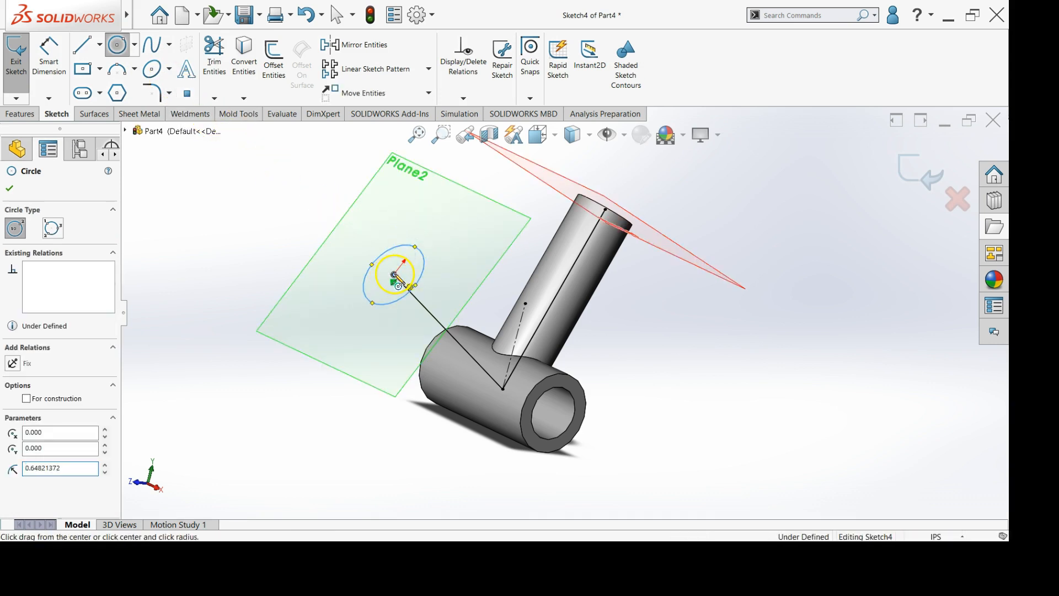
pyautogui.click(395, 274)
pyautogui.click(391, 259)
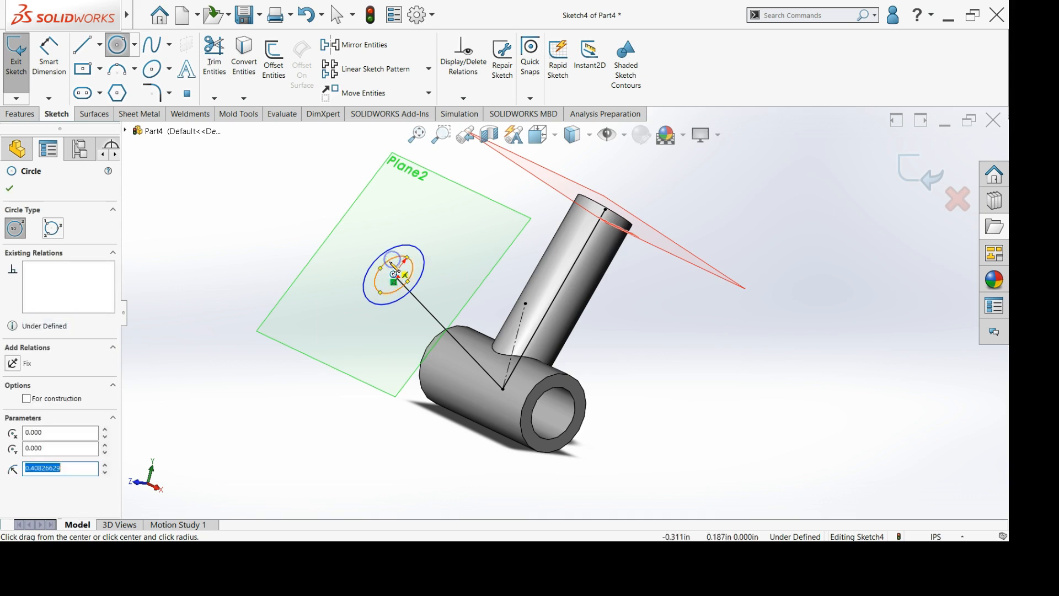
# Dimension the outer circle on Plane2 and set its diameter to 1.125 in
pyautogui.click(57, 77)
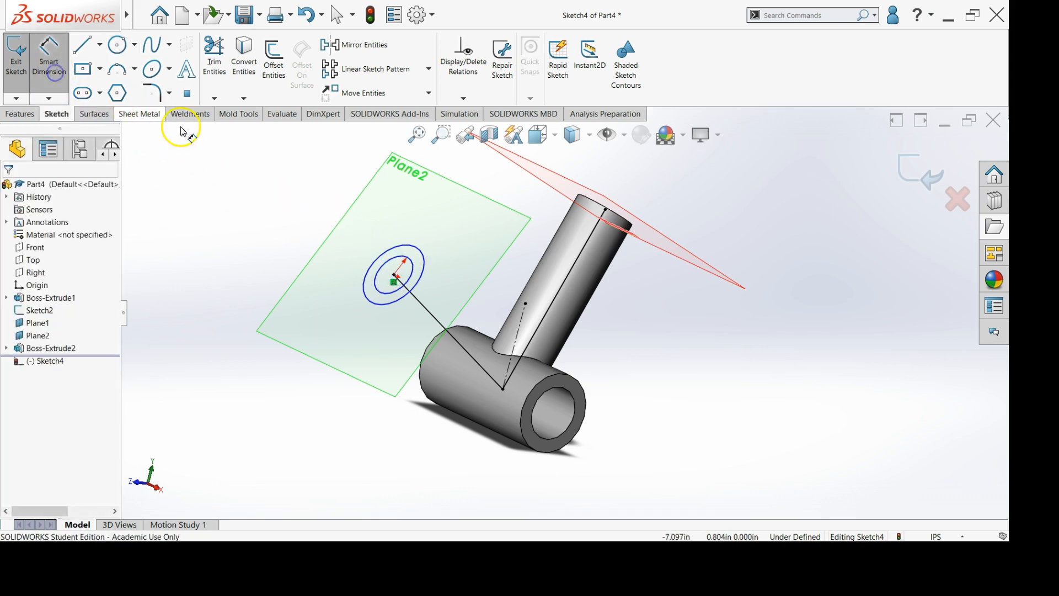
pyautogui.click(396, 251)
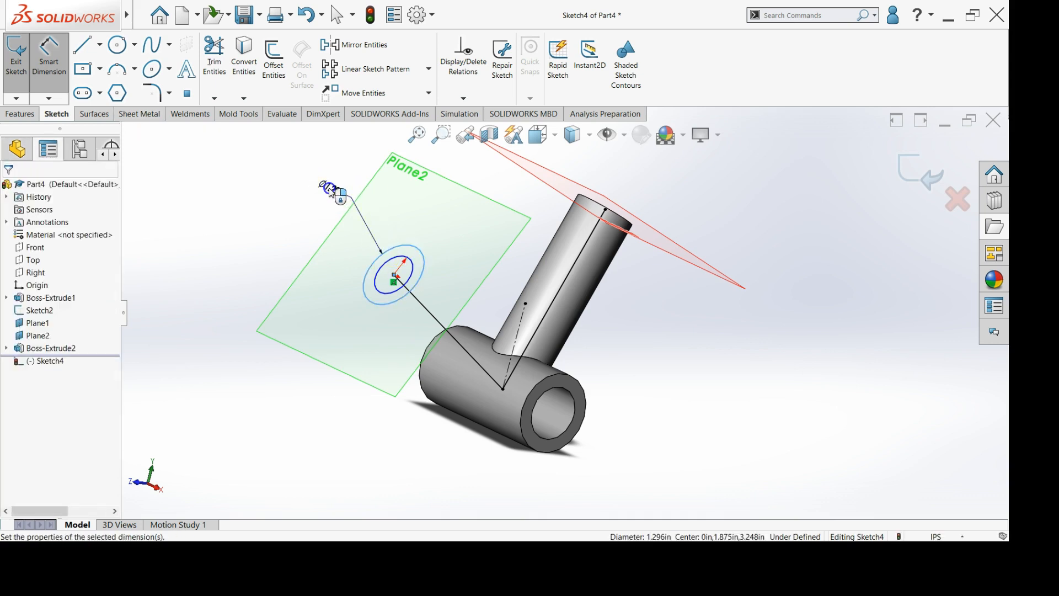
pyautogui.click(331, 190)
pyautogui.write('1.125')
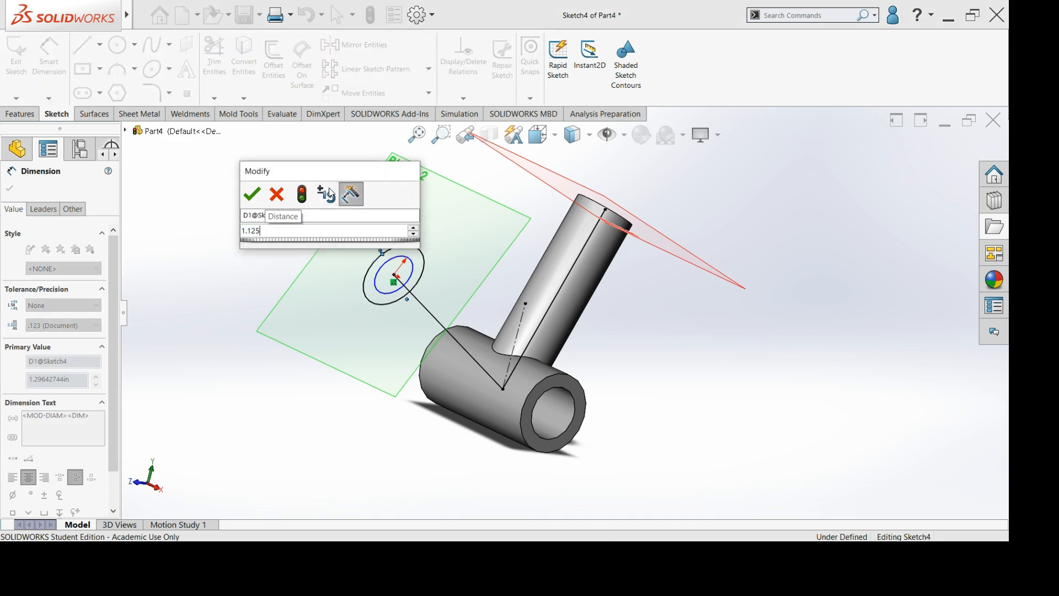
pyautogui.press('Return')
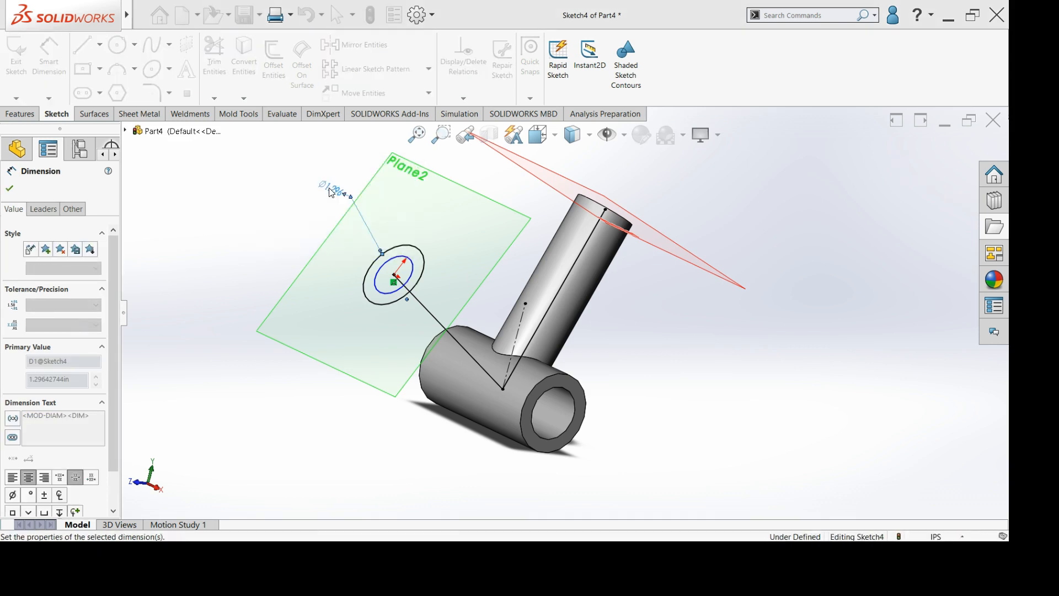
# Dimension the radial gap between the two concentric circles on Plane2 and set it to 0.125 in
pyautogui.click(395, 254)
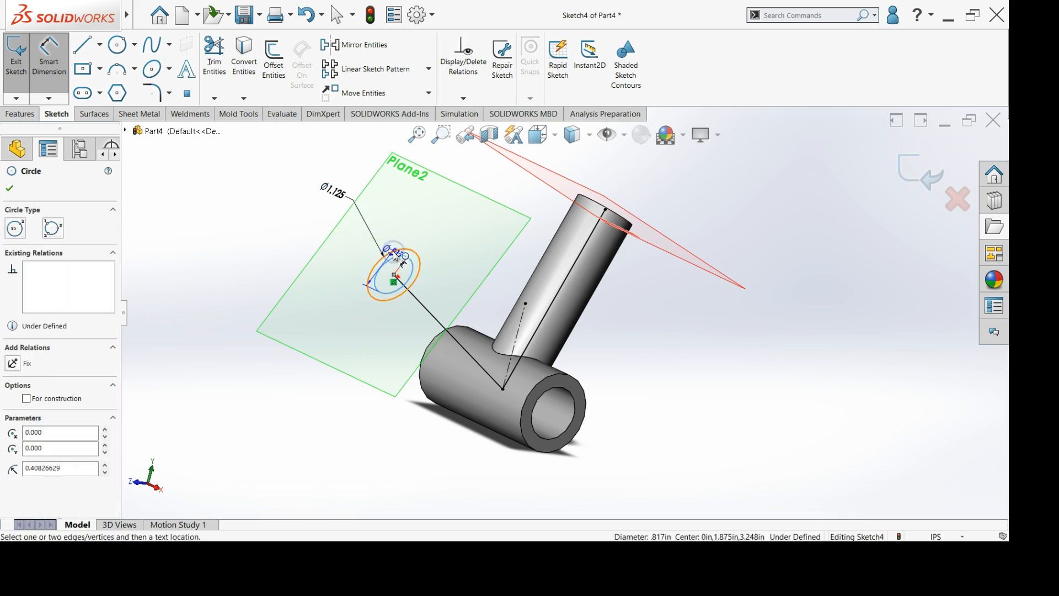
pyautogui.click(395, 254)
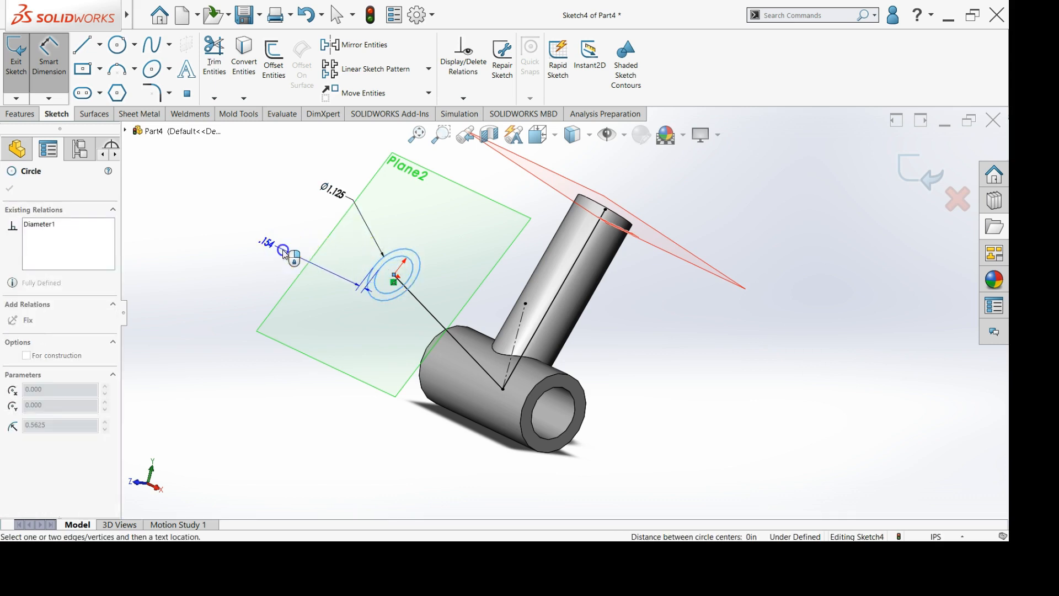
pyautogui.click(285, 254)
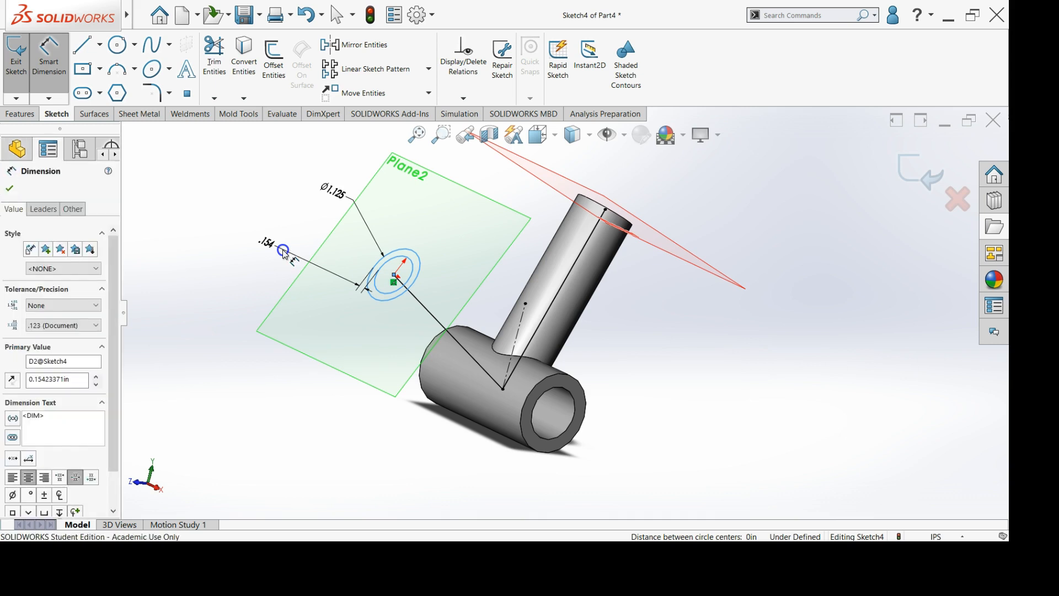
pyautogui.write('.125')
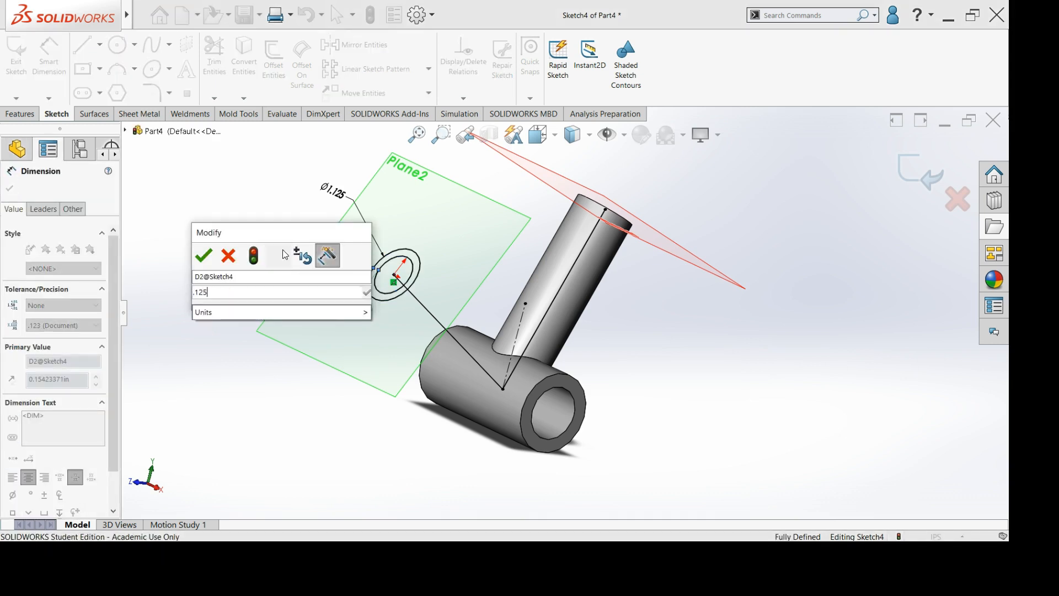
pyautogui.press('Escape')
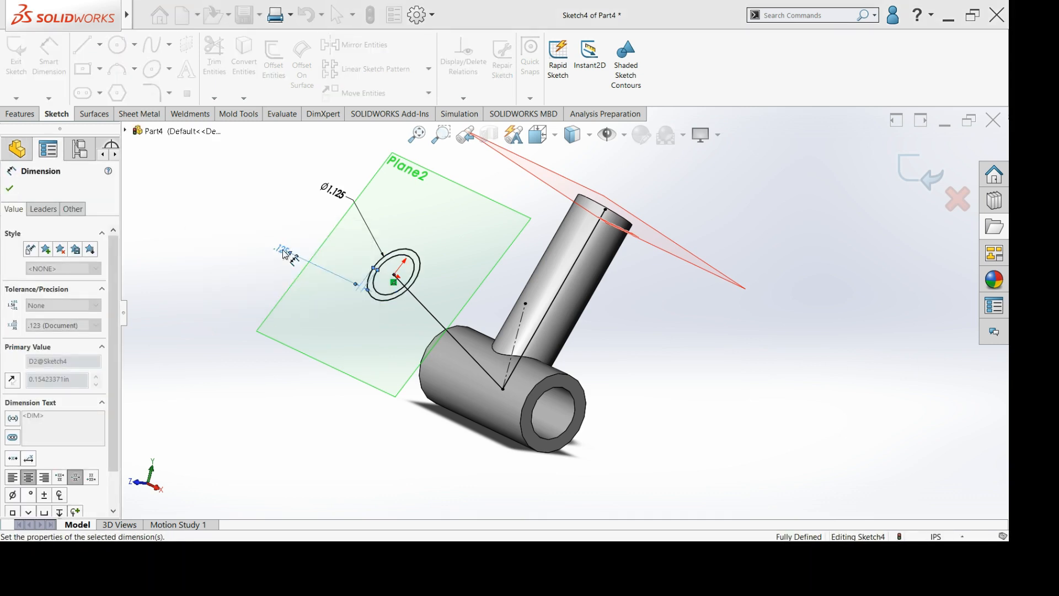
# Extrude the Plane2 ring profile in the reversed direction toward the horizontal tube with the Up To Next end condition, merging the result
pyautogui.moveTo(255, 267); pyautogui.dragTo(243, 398, button='middle')
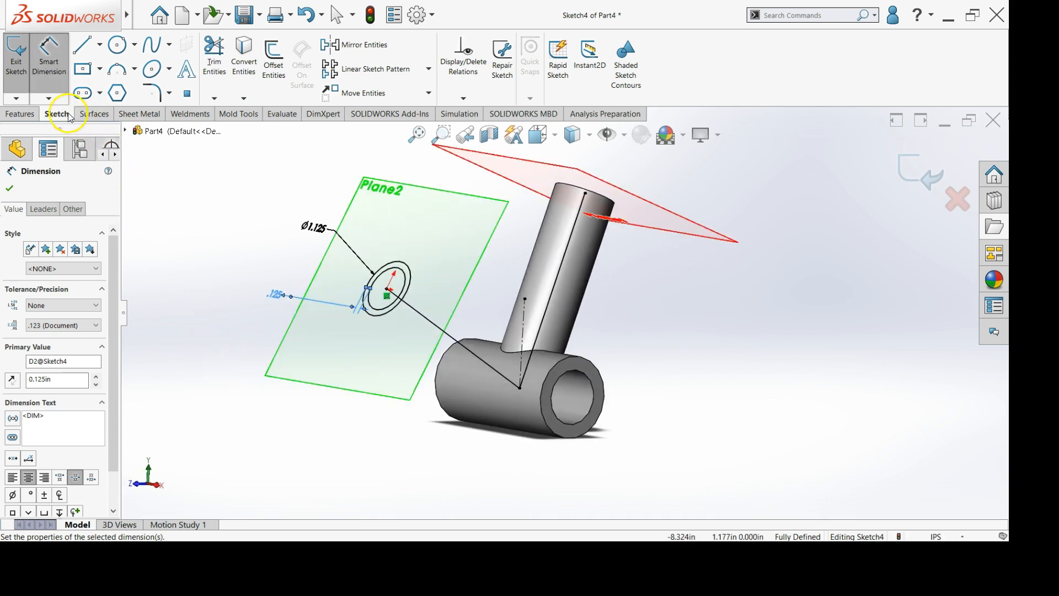
pyautogui.click(29, 116)
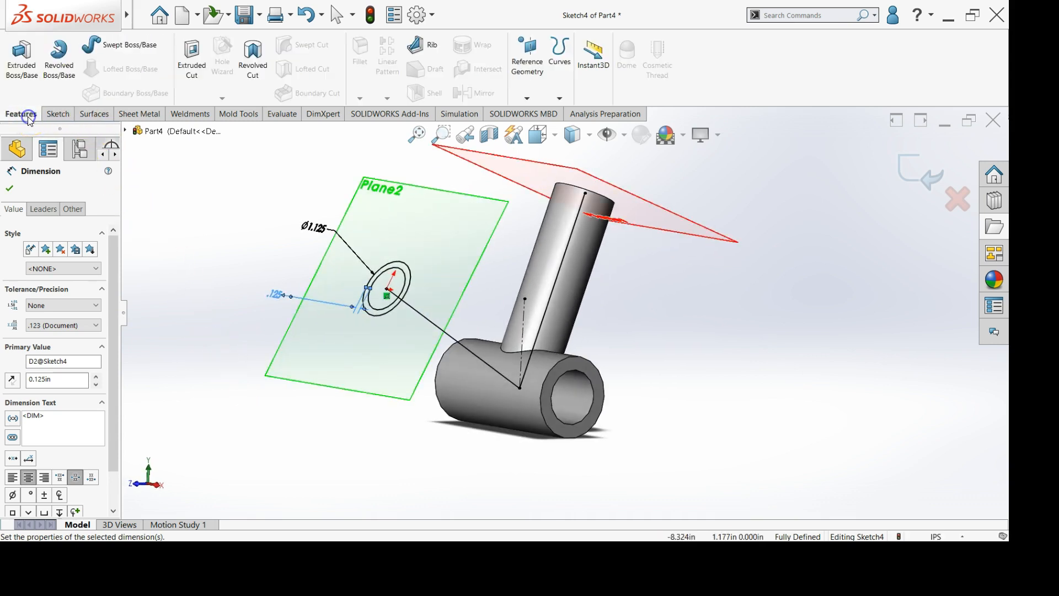
pyautogui.click(20, 79)
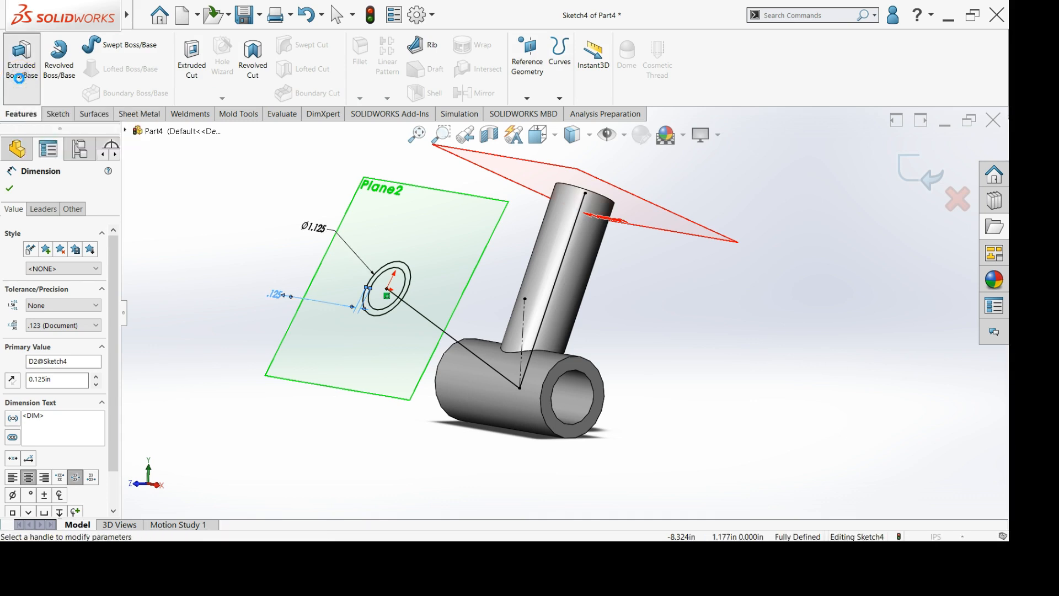
pyautogui.moveTo(251, 292); pyautogui.dragTo(210, 291, button='middle')
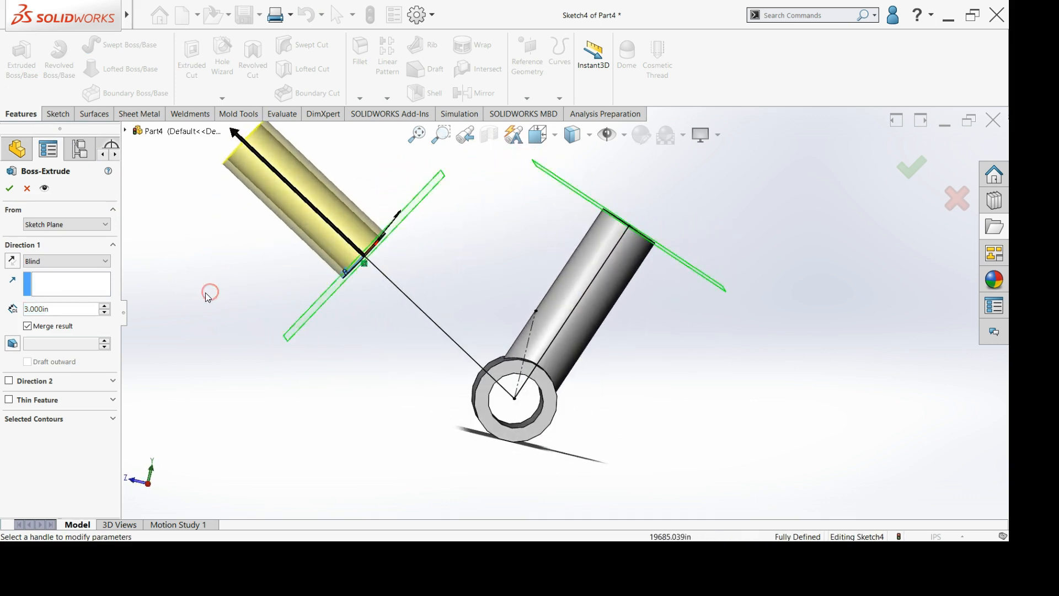
pyautogui.click(13, 261)
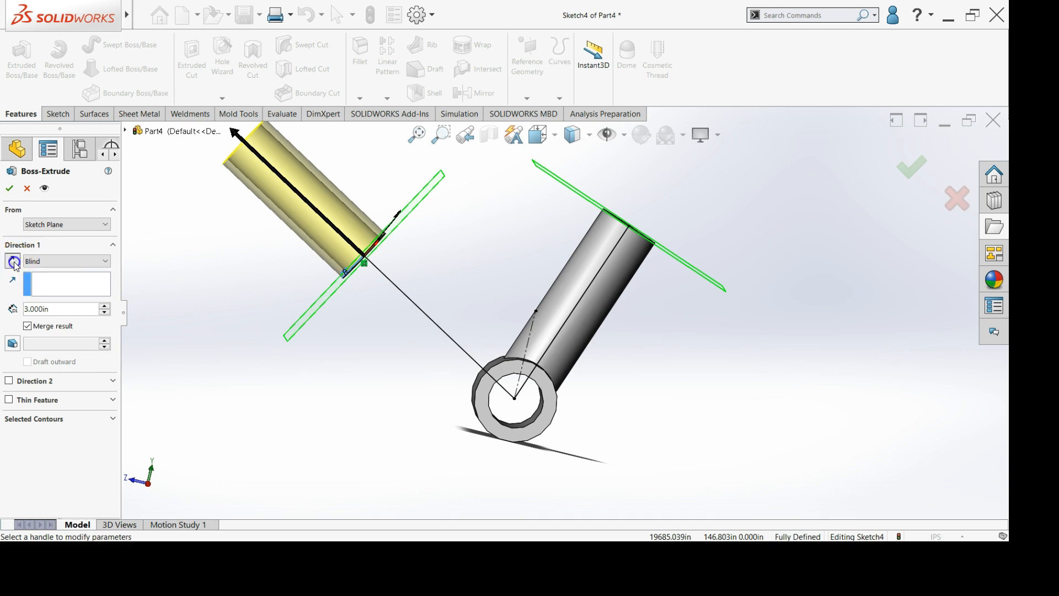
pyautogui.click(49, 261)
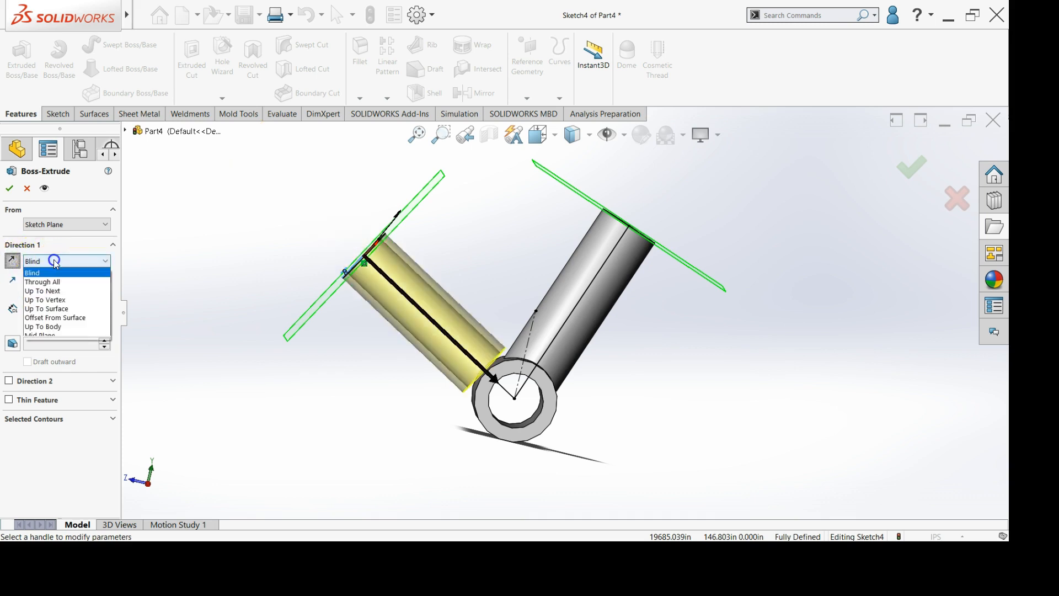
pyautogui.click(65, 290)
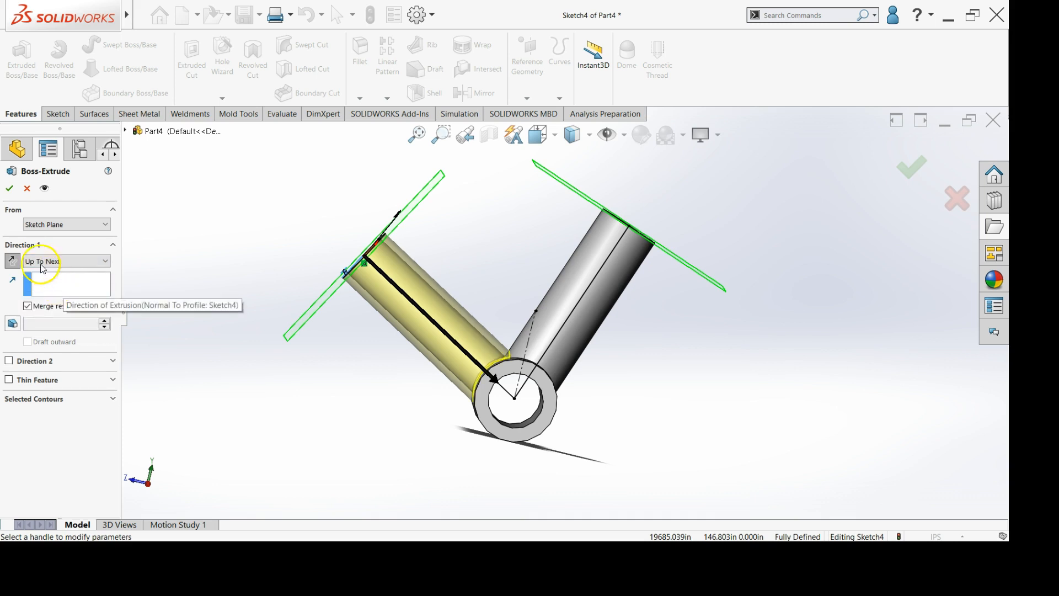
pyautogui.click(9, 188)
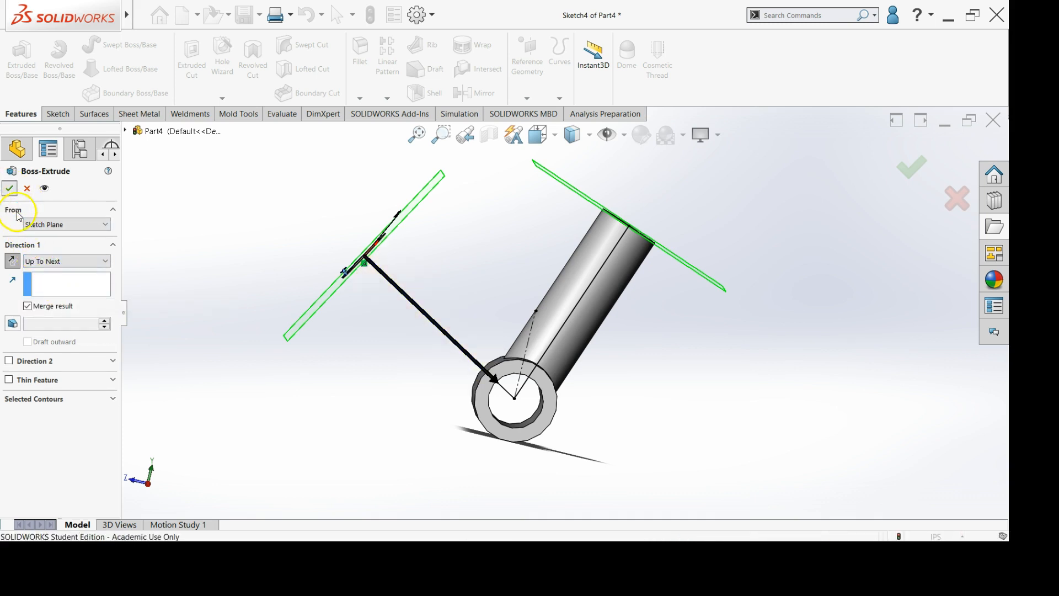
# Hide Plane2, Plane1 and the layout sketch containing the sloping lines
pyautogui.moveTo(519, 402); pyautogui.dragTo(539, 479, button='middle')
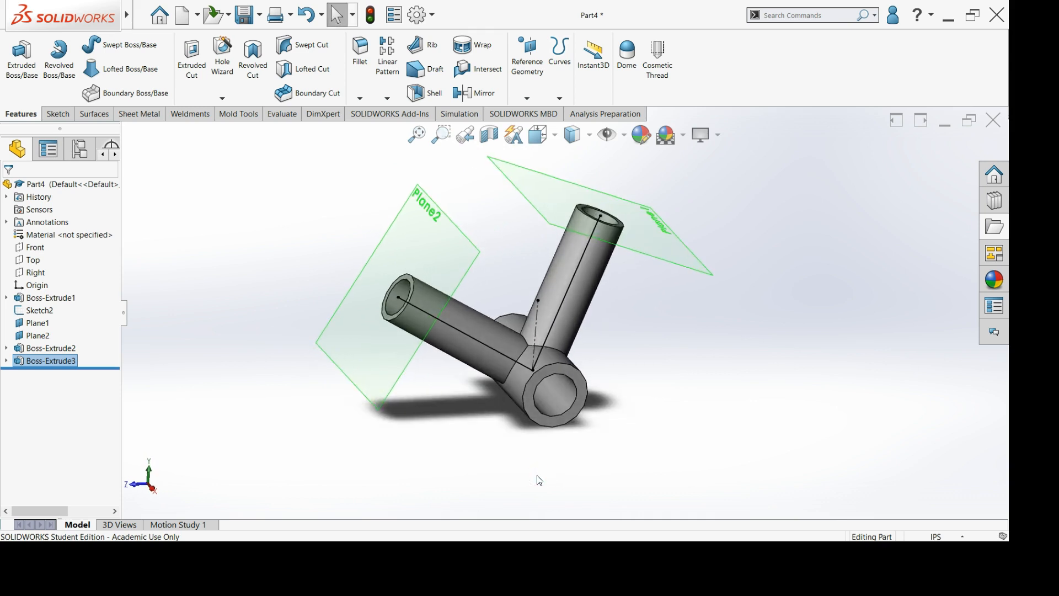
pyautogui.click(452, 263)
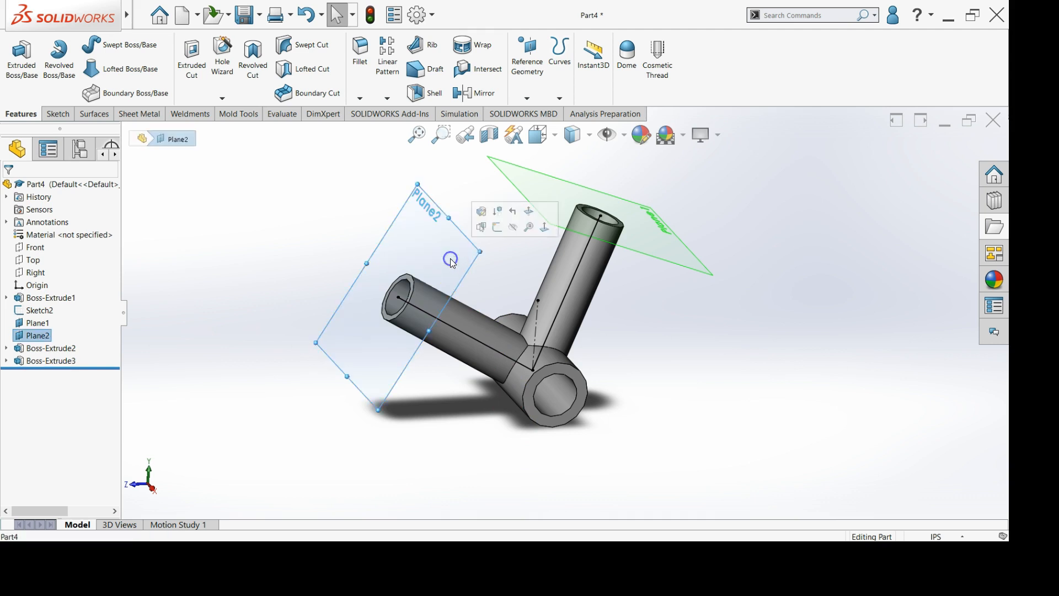
pyautogui.click(515, 228)
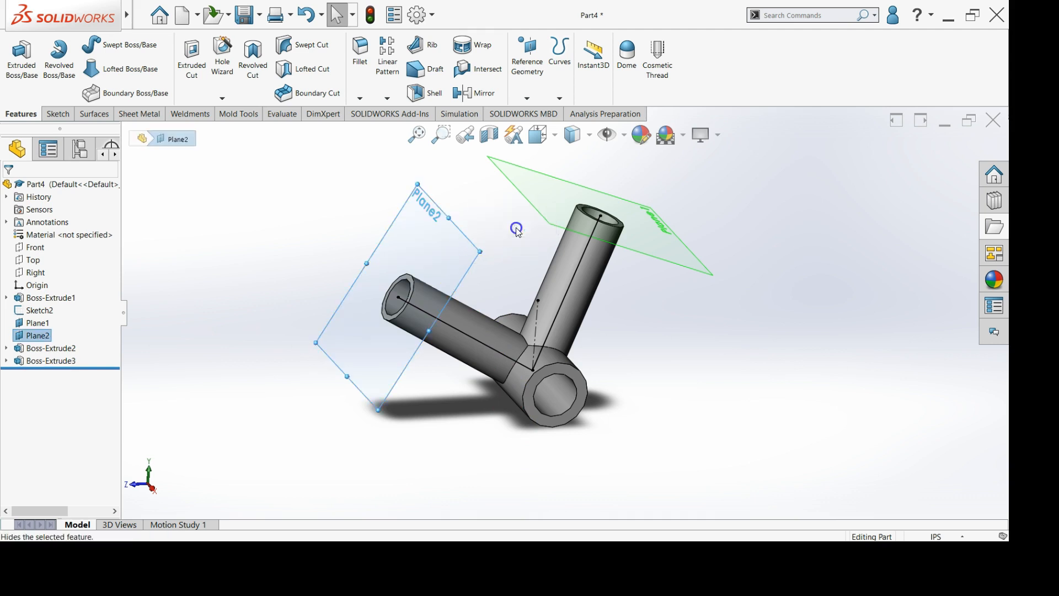
pyautogui.click(545, 199)
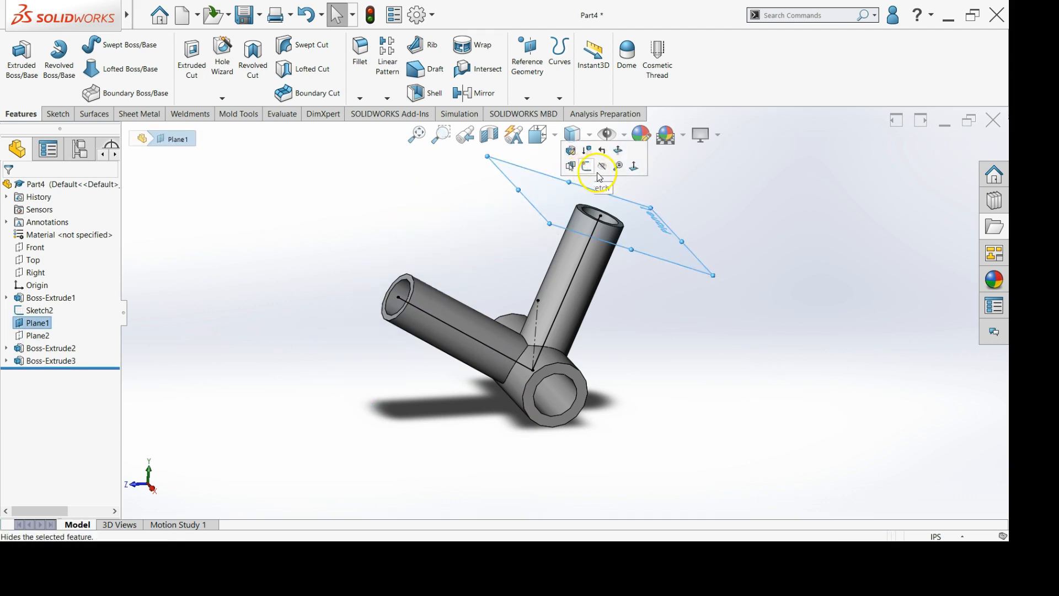
pyautogui.click(603, 172)
pyautogui.click(594, 235)
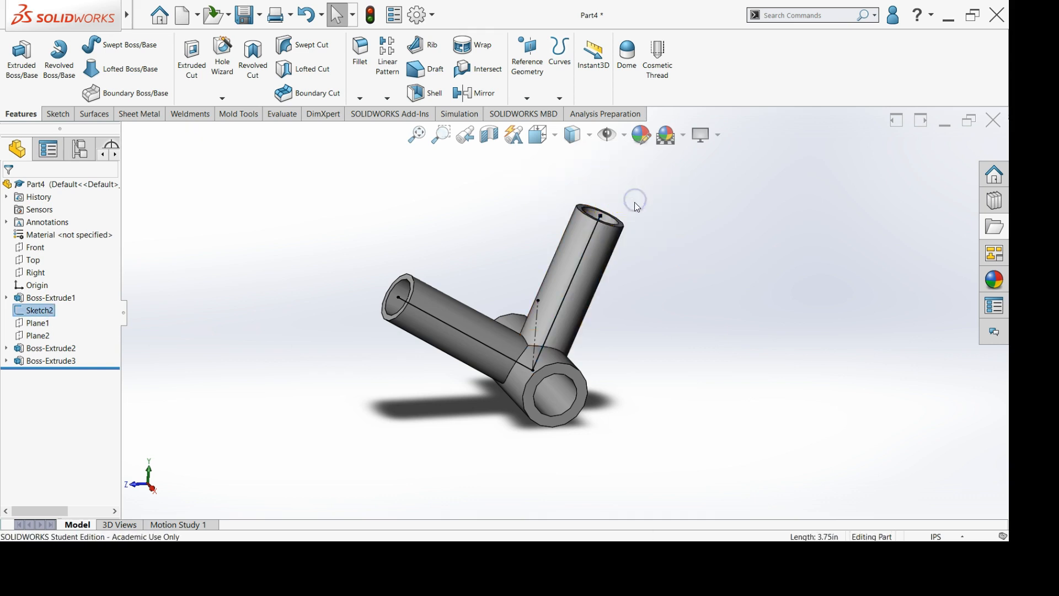
pyautogui.click(633, 204)
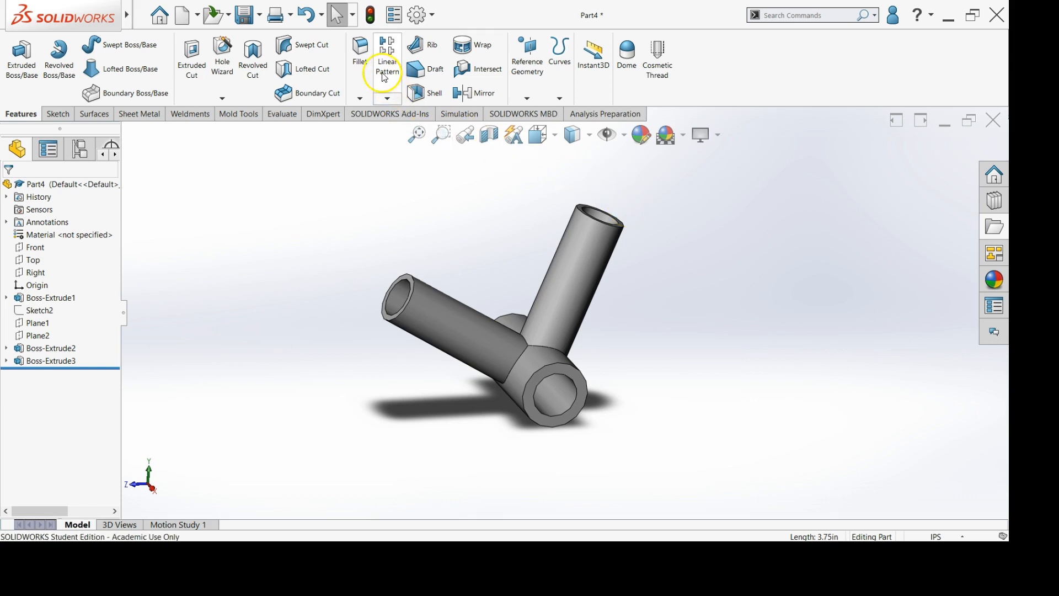
# Fillet the three edges where the angled tubes meet the horizontal tube and each other with a 0.25 in radius
pyautogui.click(364, 60)
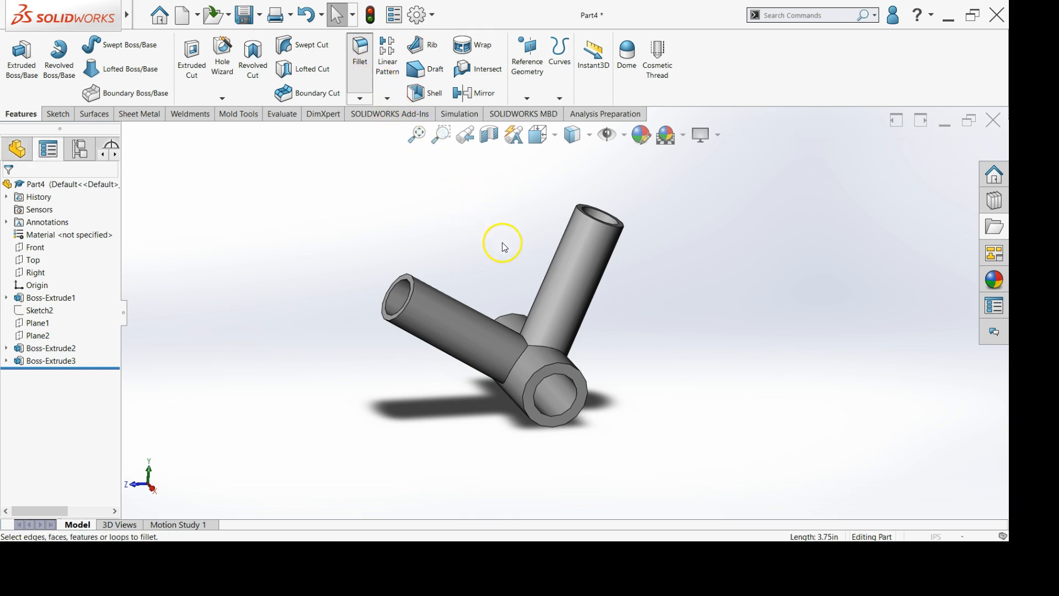
pyautogui.click(543, 346)
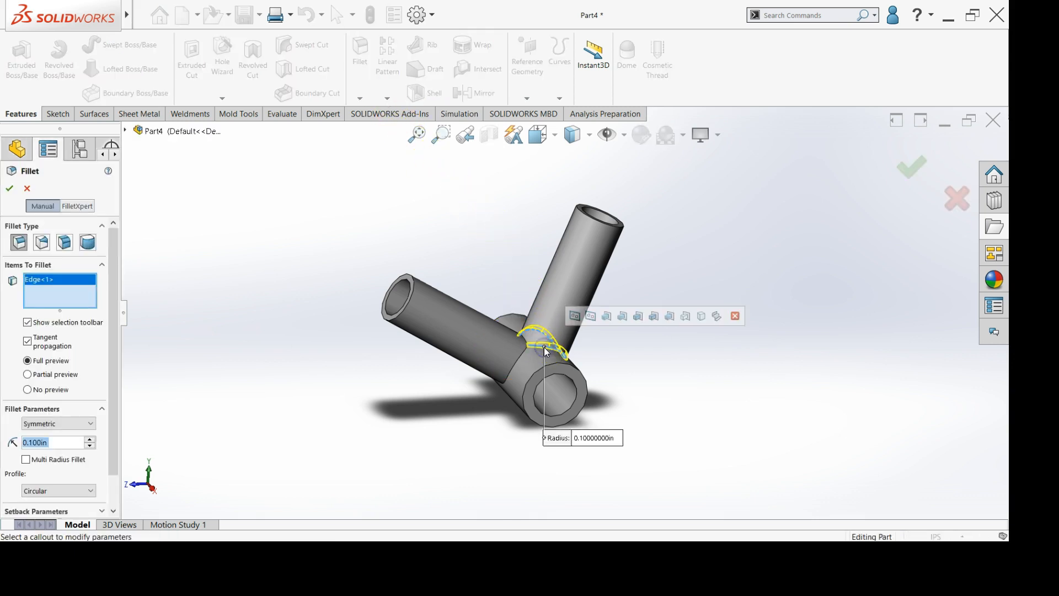
pyautogui.click(525, 338)
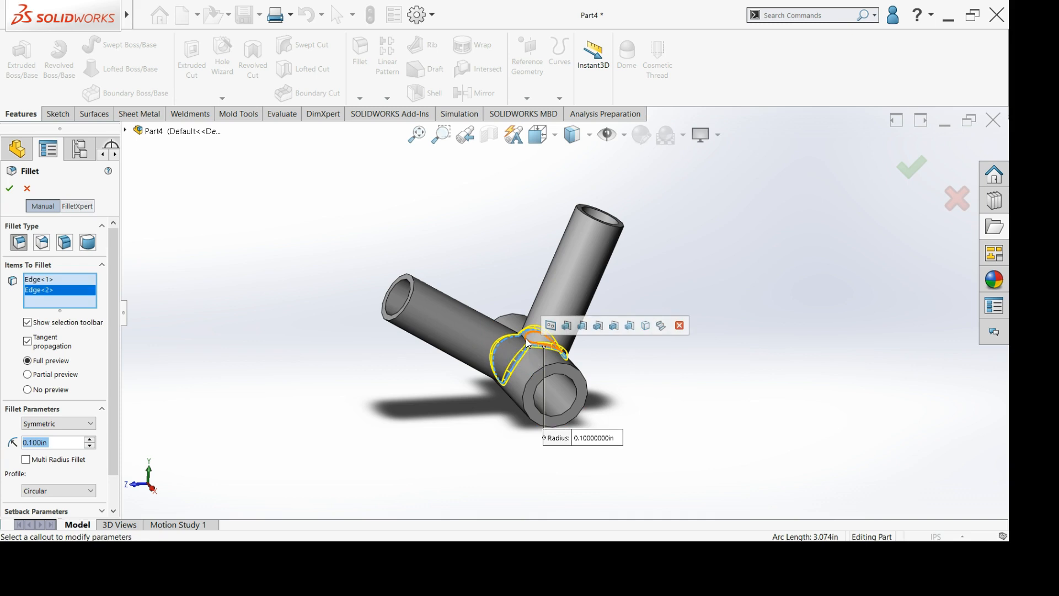
pyautogui.click(527, 343)
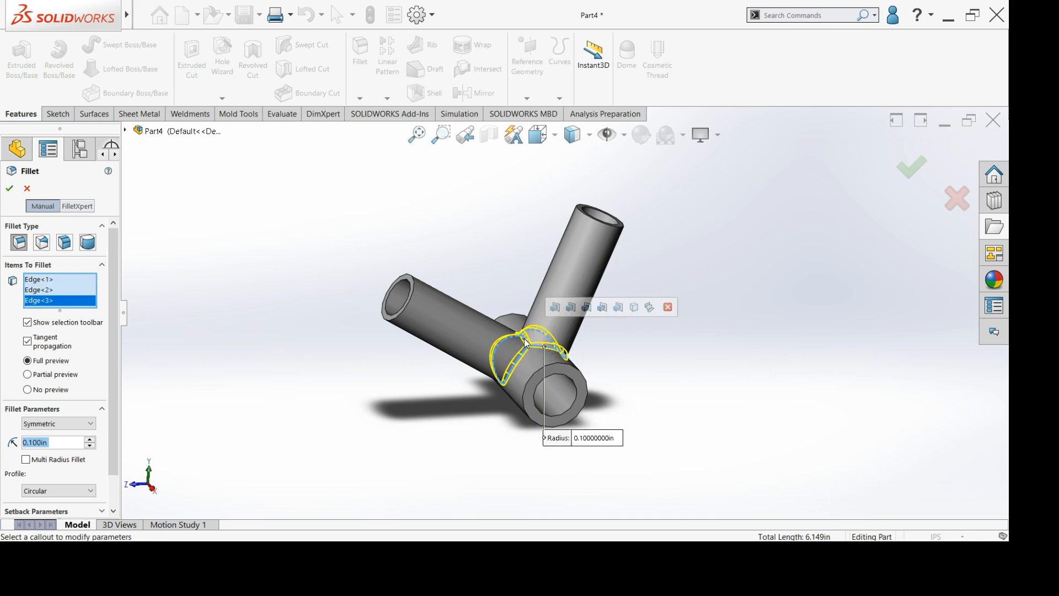
pyautogui.write('.25')
pyautogui.press('Return')
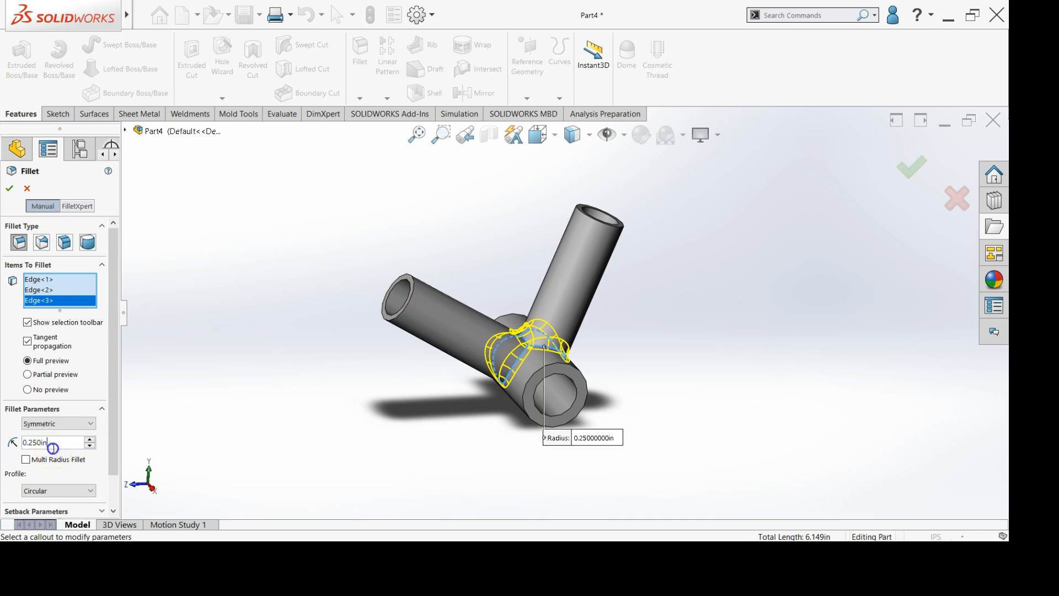
pyautogui.click(11, 192)
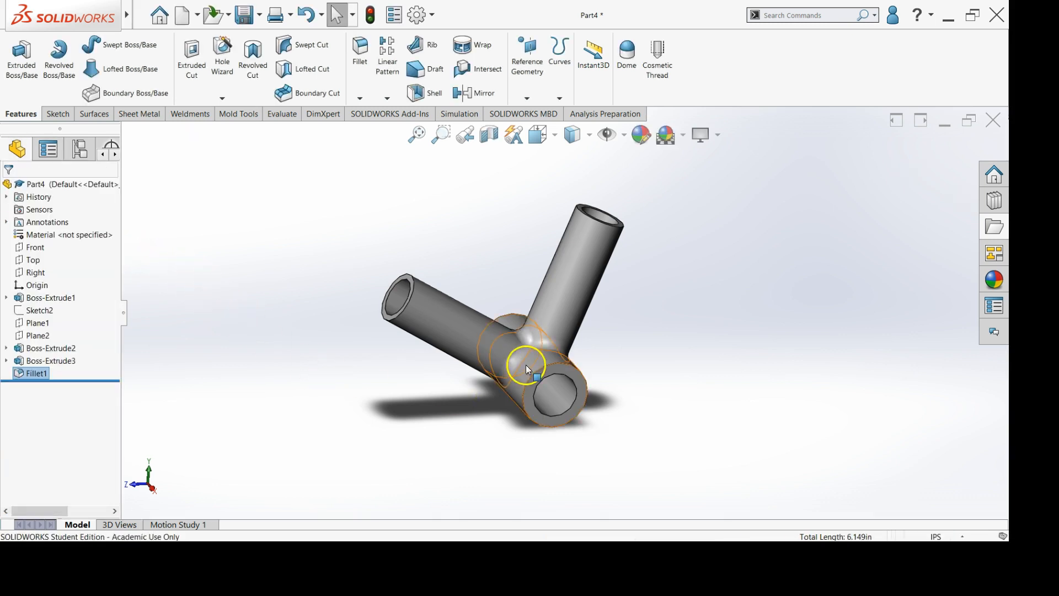
pyautogui.scroll(-4, 551, 348)
pyautogui.moveTo(578, 324); pyautogui.dragTo(595, 383, button='middle')
pyautogui.scroll(4, 710, 334)
pyautogui.scroll(-3, 597, 221)
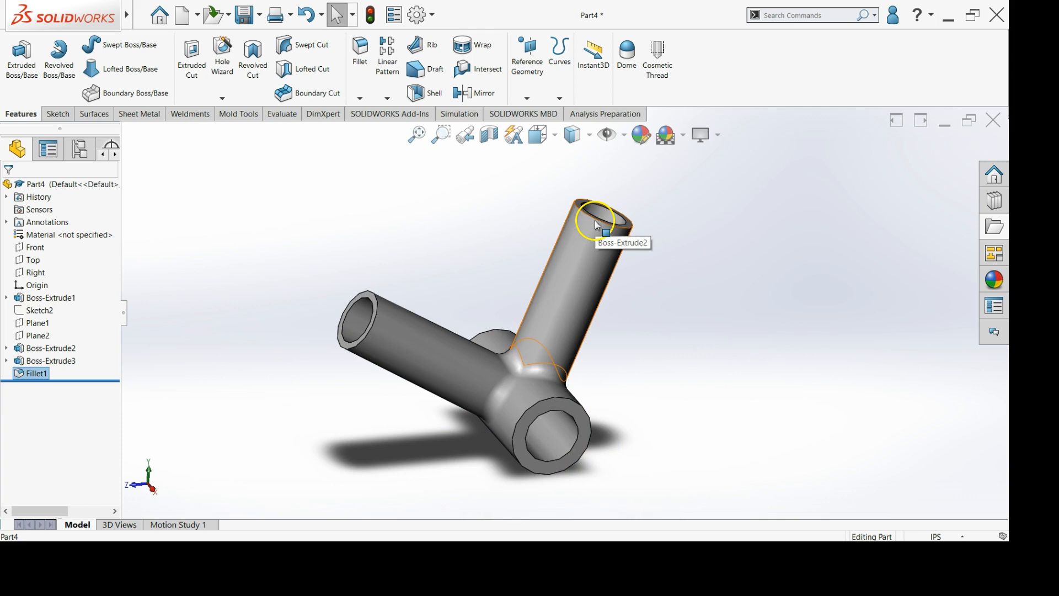